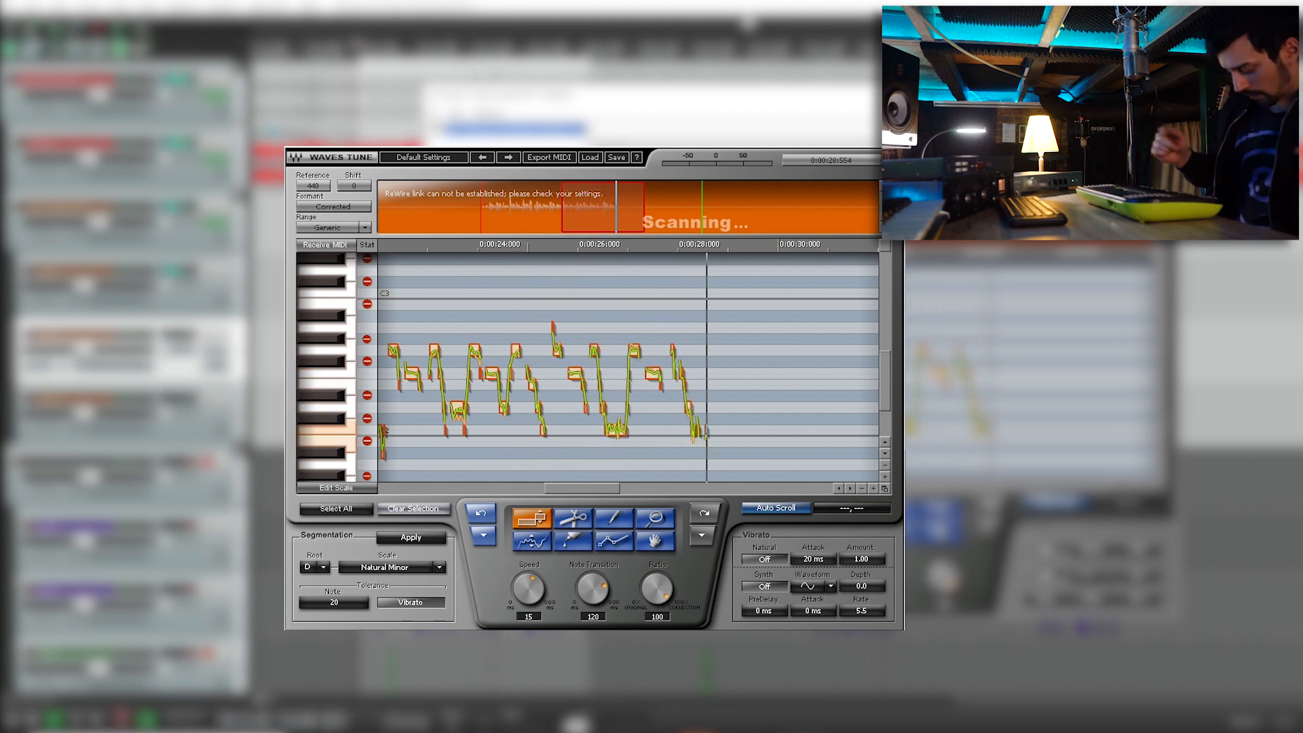
Stop scanning the vocal, select the detected notes and listen to their automatic pitch correction
{"action": "key", "text": "space"}
{"action": "left_click_drag", "start_coordinate": [436, 324], "coordinate": [888, 475]}
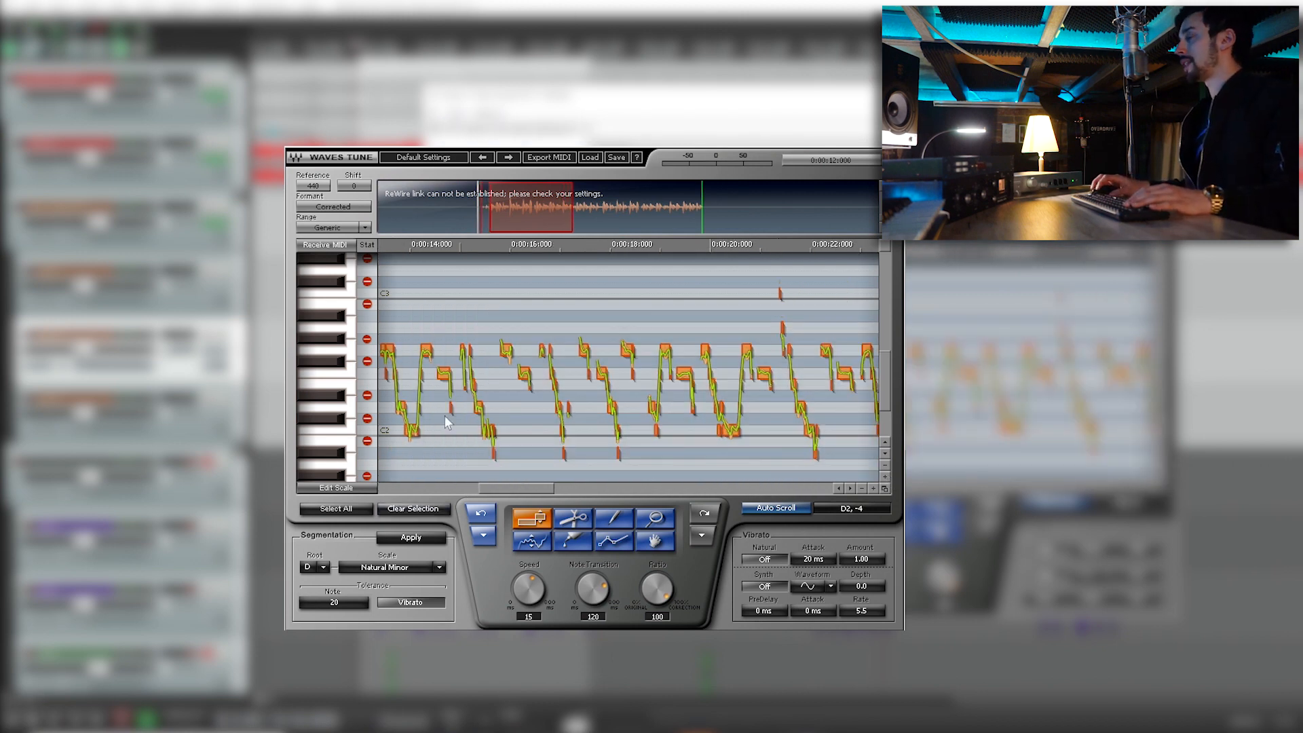
{"action": "key", "text": "space"}
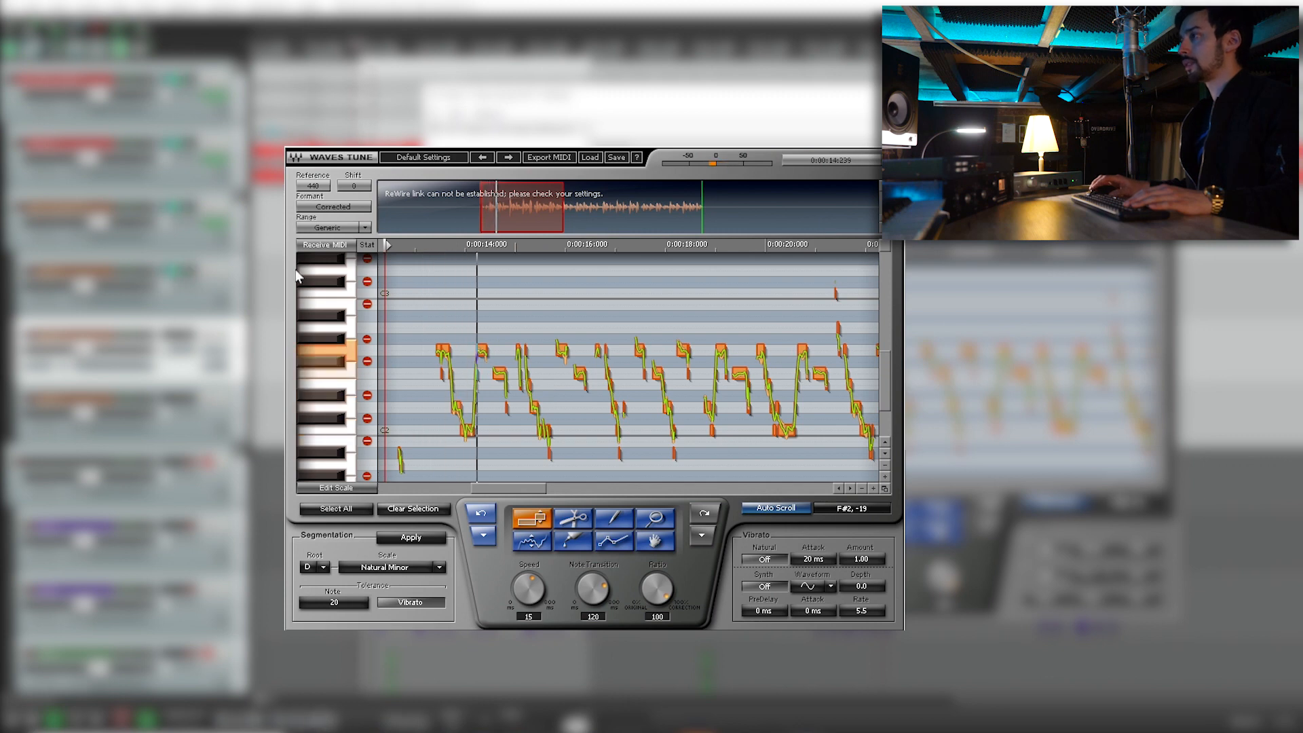
{"action": "key", "text": "space"}
Lower the stray D2 notes in the first phrases to C2, set Note Transition to 29 ms and check them by playback
{"action": "left_click_drag", "start_coordinate": [433, 410], "coordinate": [478, 414]}
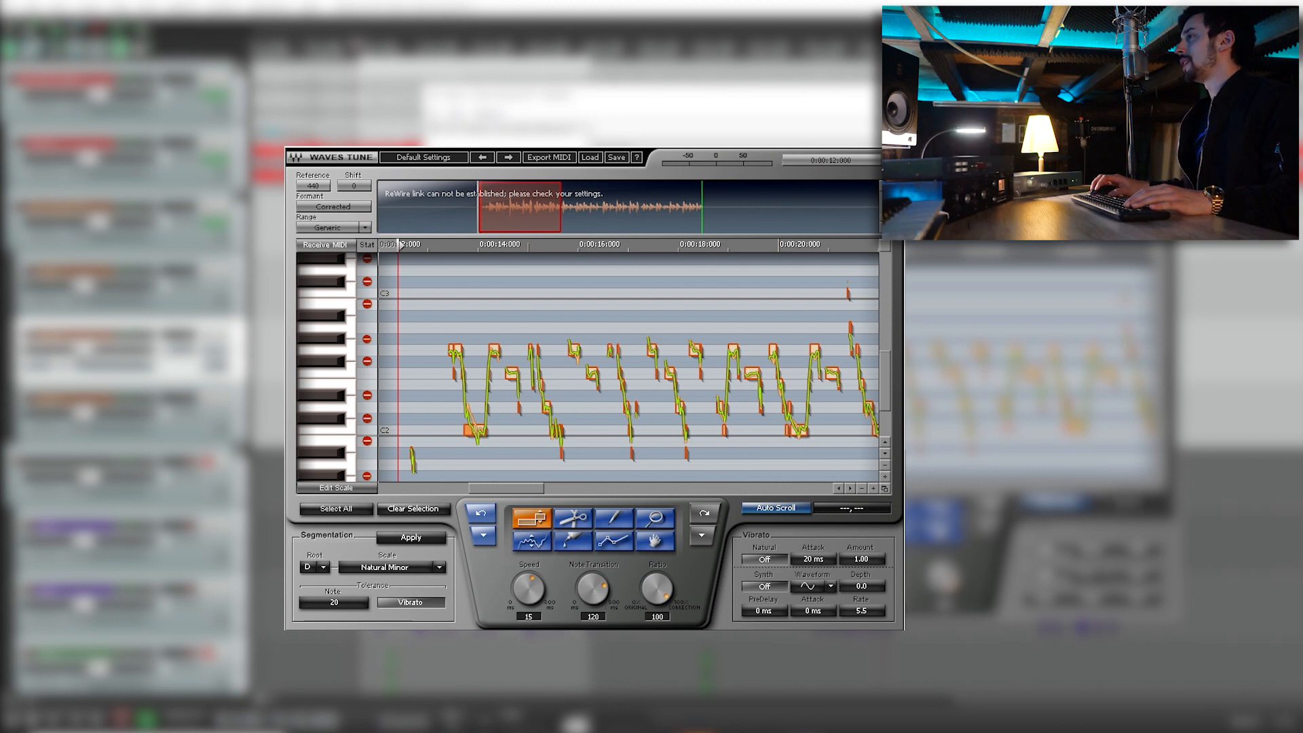
{"action": "key", "text": "space"}
{"action": "left_click_drag", "start_coordinate": [593, 588], "coordinate": [587, 583]}
{"action": "key", "text": "space"}
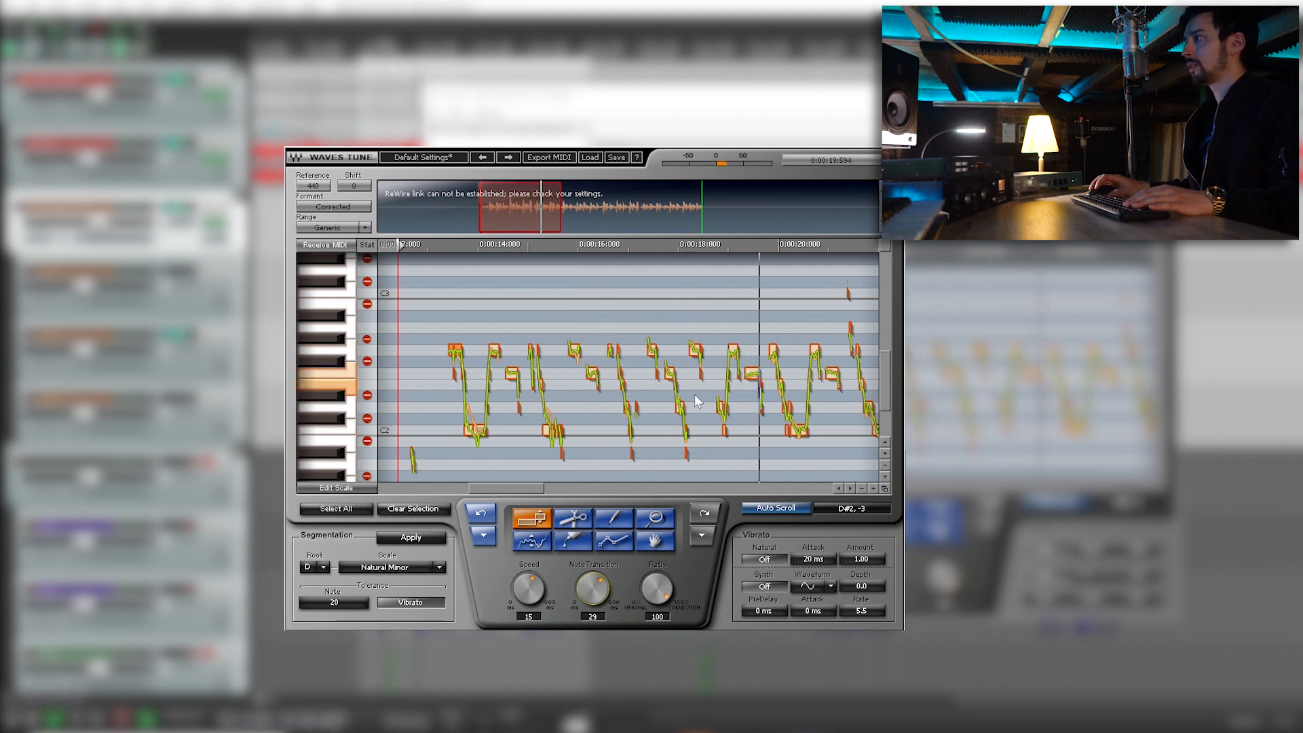
{"action": "key", "text": "space"}
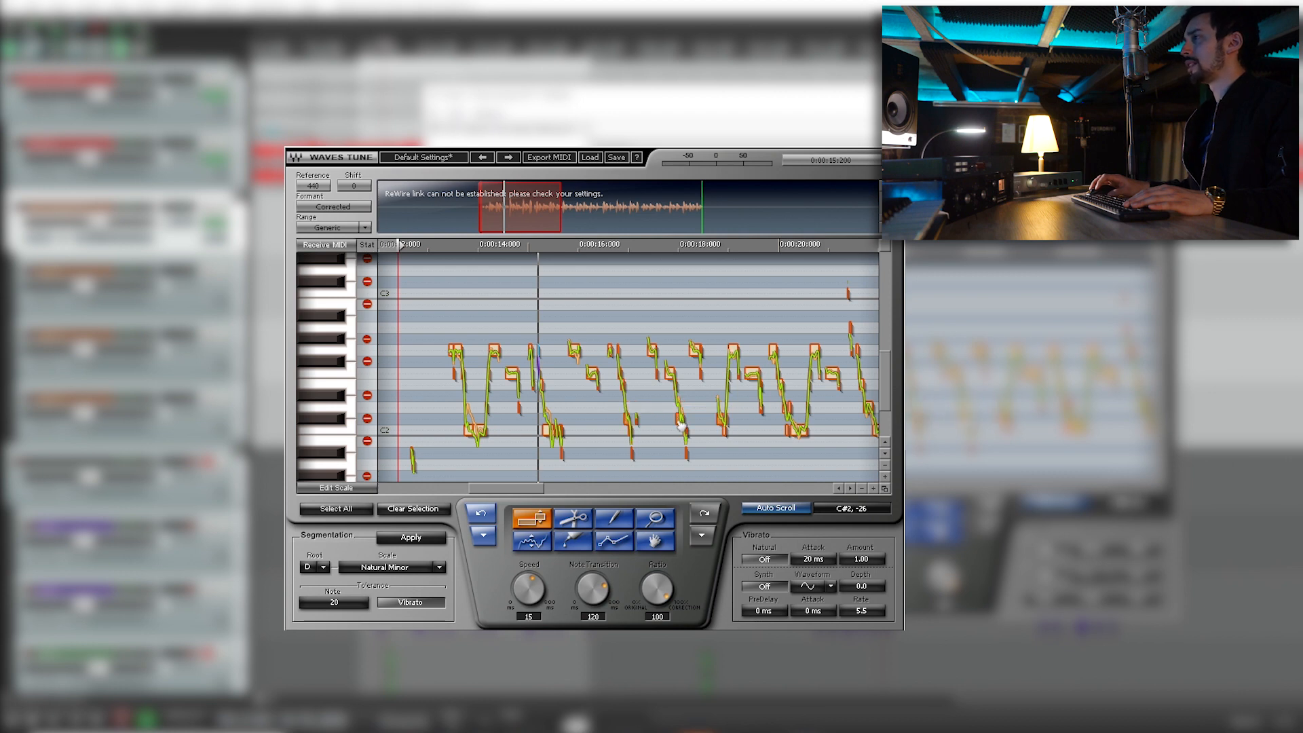
{"action": "key", "text": "space"}
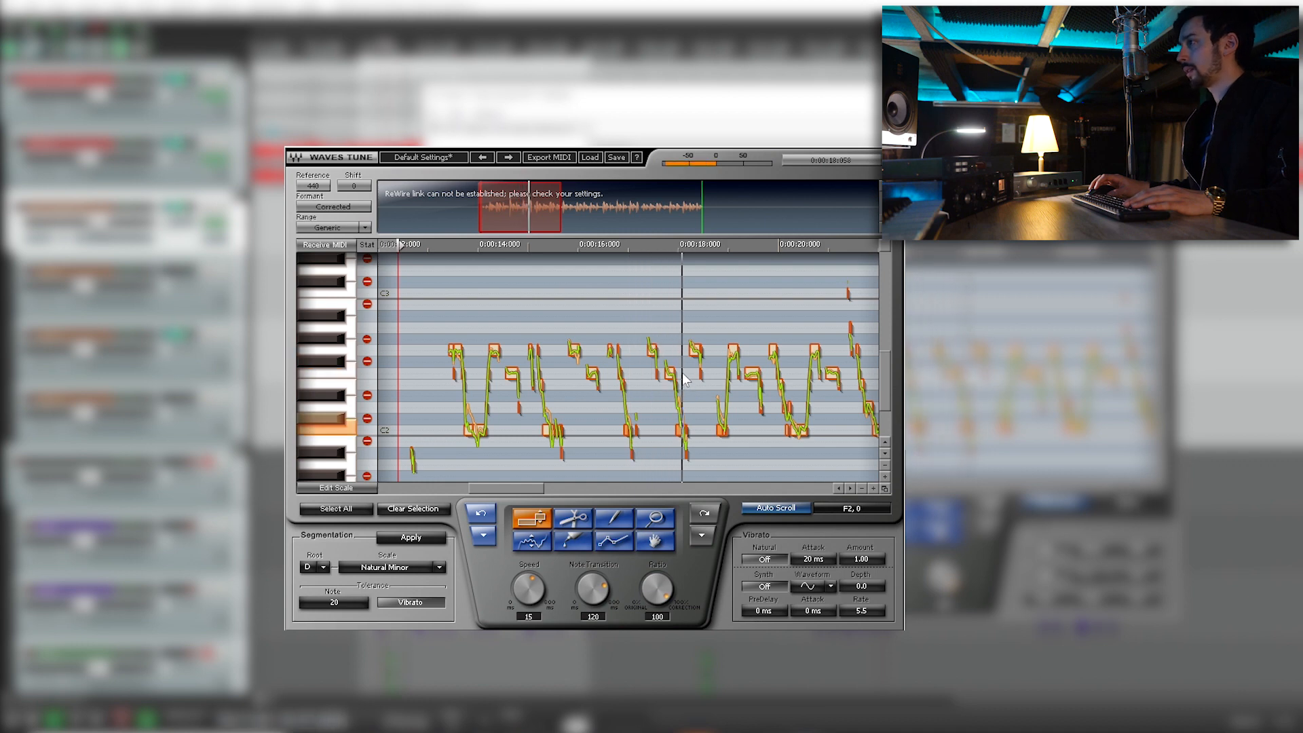
{"action": "key", "text": "space"}
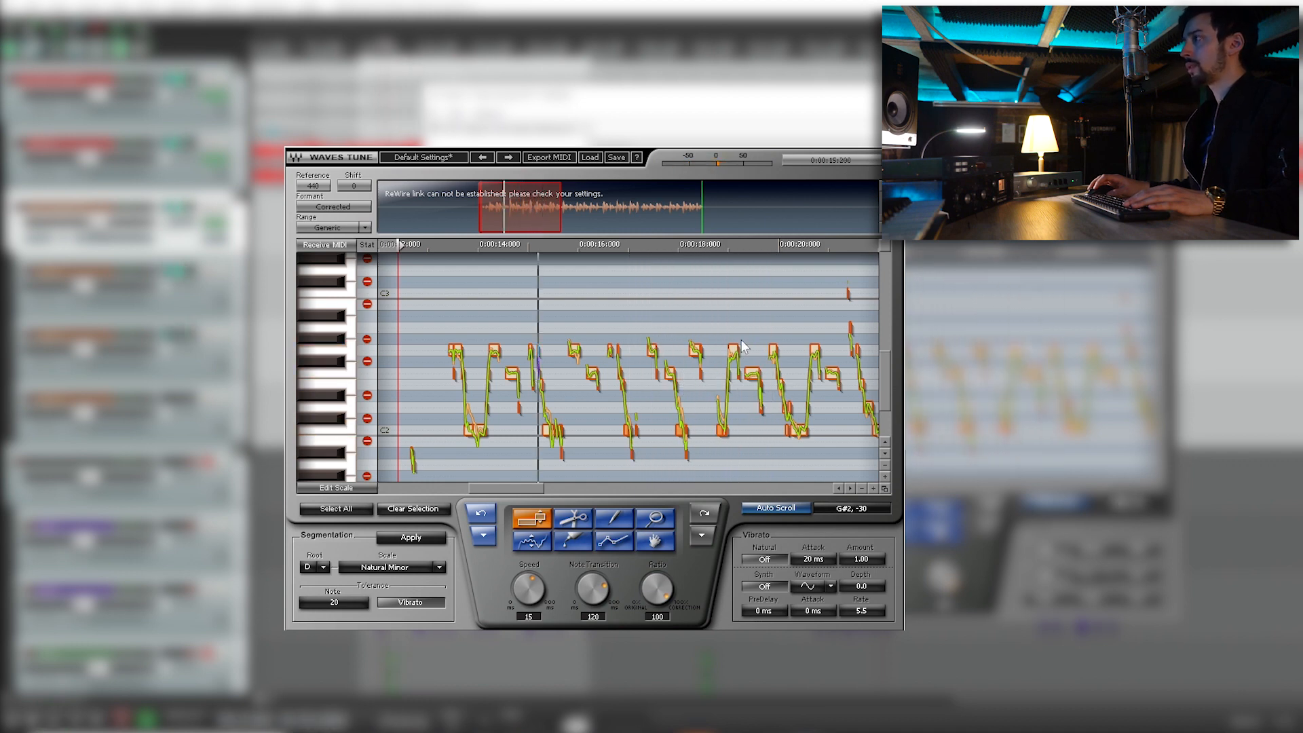
Lower the D2 notes around 20 to 24 seconds to C2 and shorten Note Transitions to 45, 41 and 34 ms, checking by playback
{"action": "left_click_drag", "start_coordinate": [770, 319], "coordinate": [835, 442]}
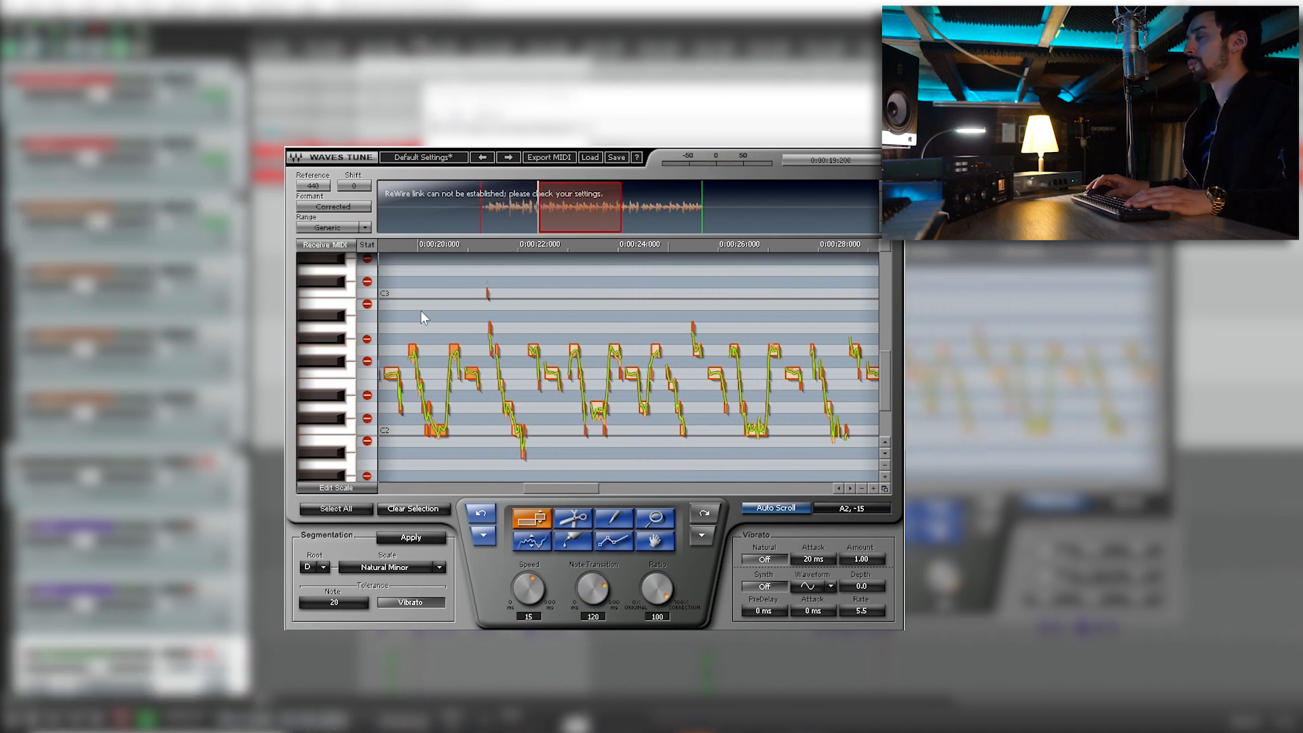
{"action": "key", "text": "space"}
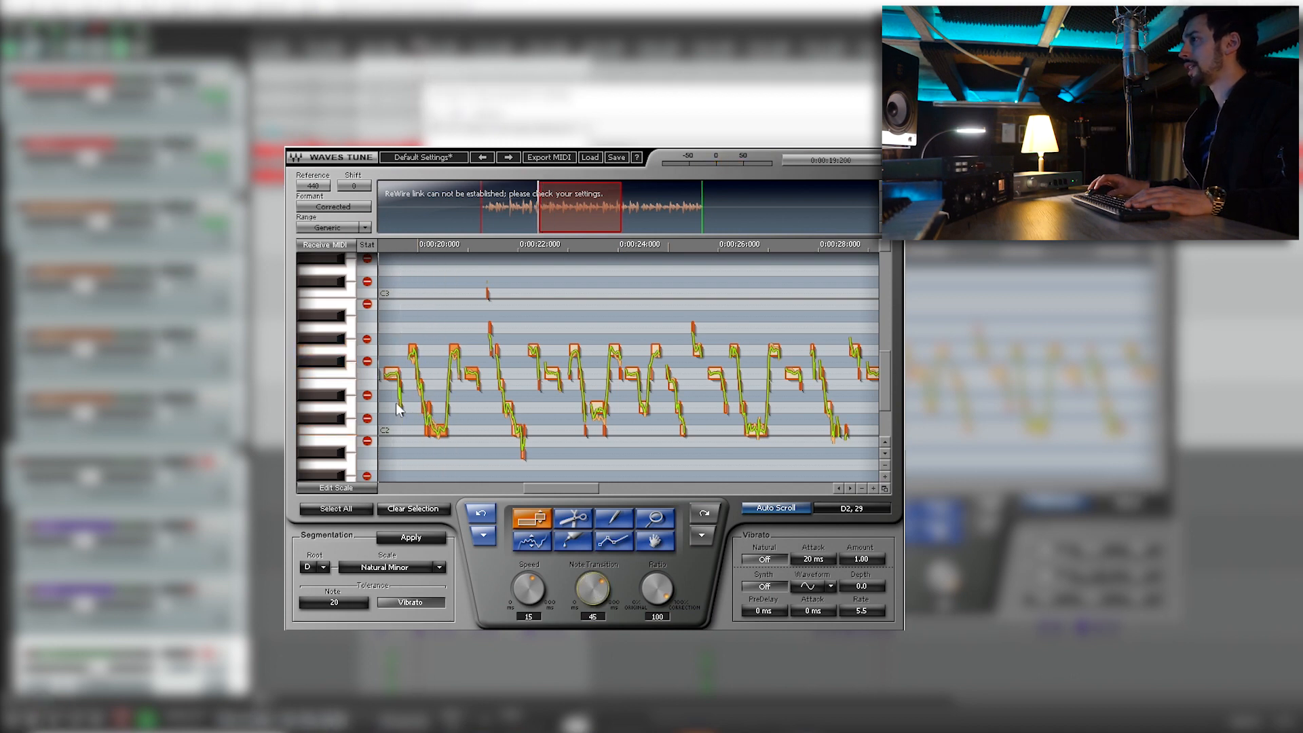
{"action": "left_click_drag", "start_coordinate": [650, 404], "coordinate": [645, 429]}
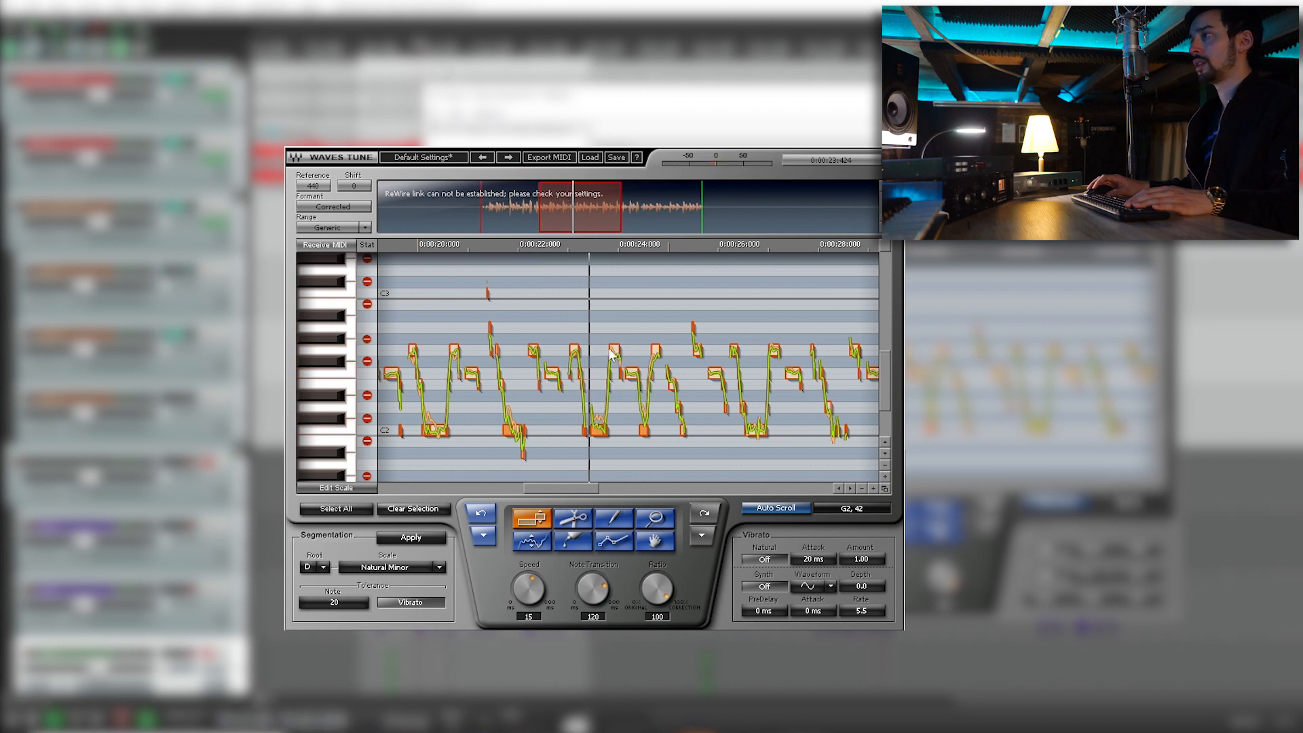
{"action": "key", "text": "space"}
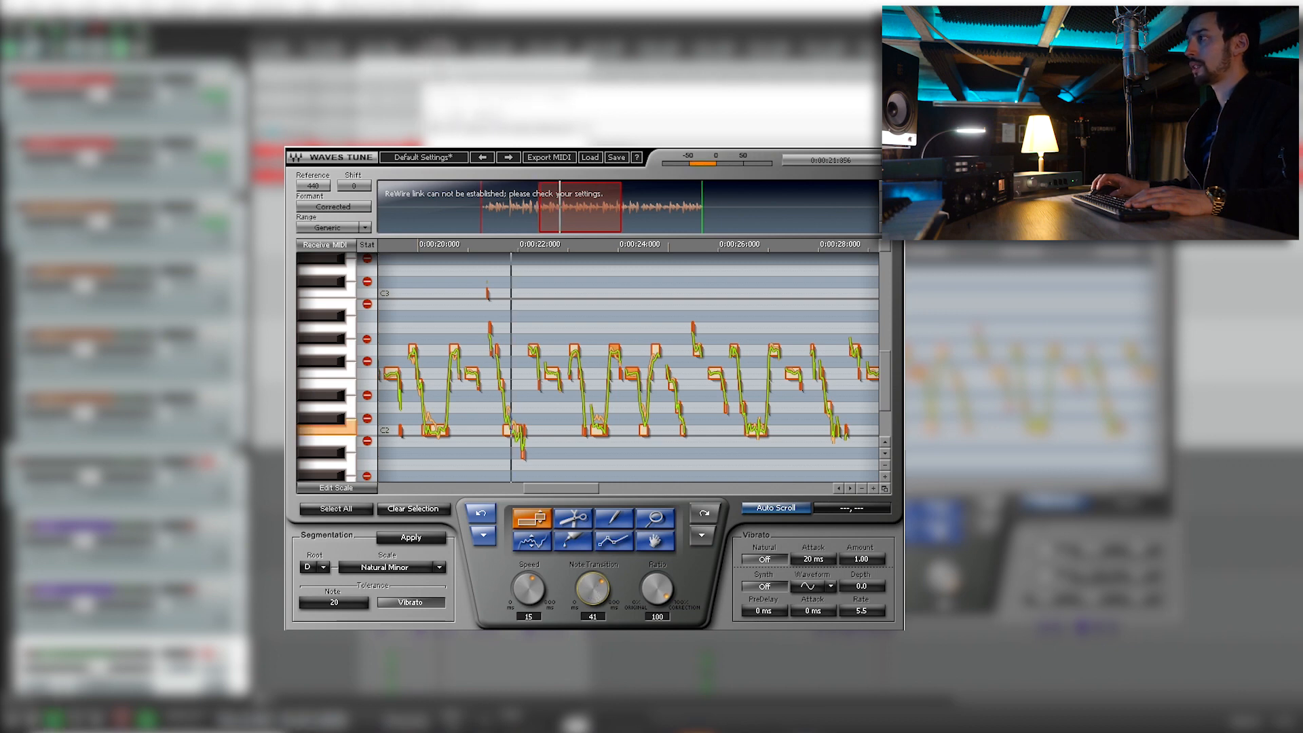
{"action": "key", "text": "space"}
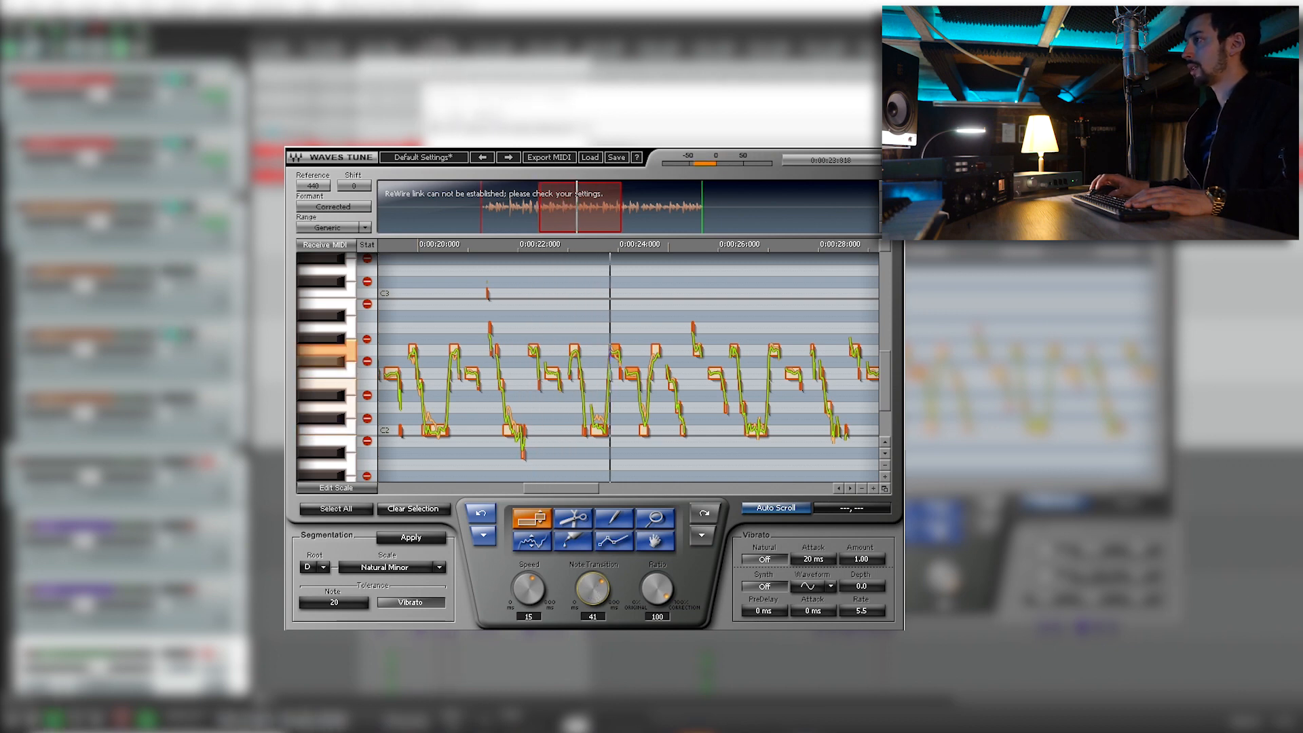
{"action": "key", "text": "space"}
{"action": "left_click", "coordinate": [598, 443]}
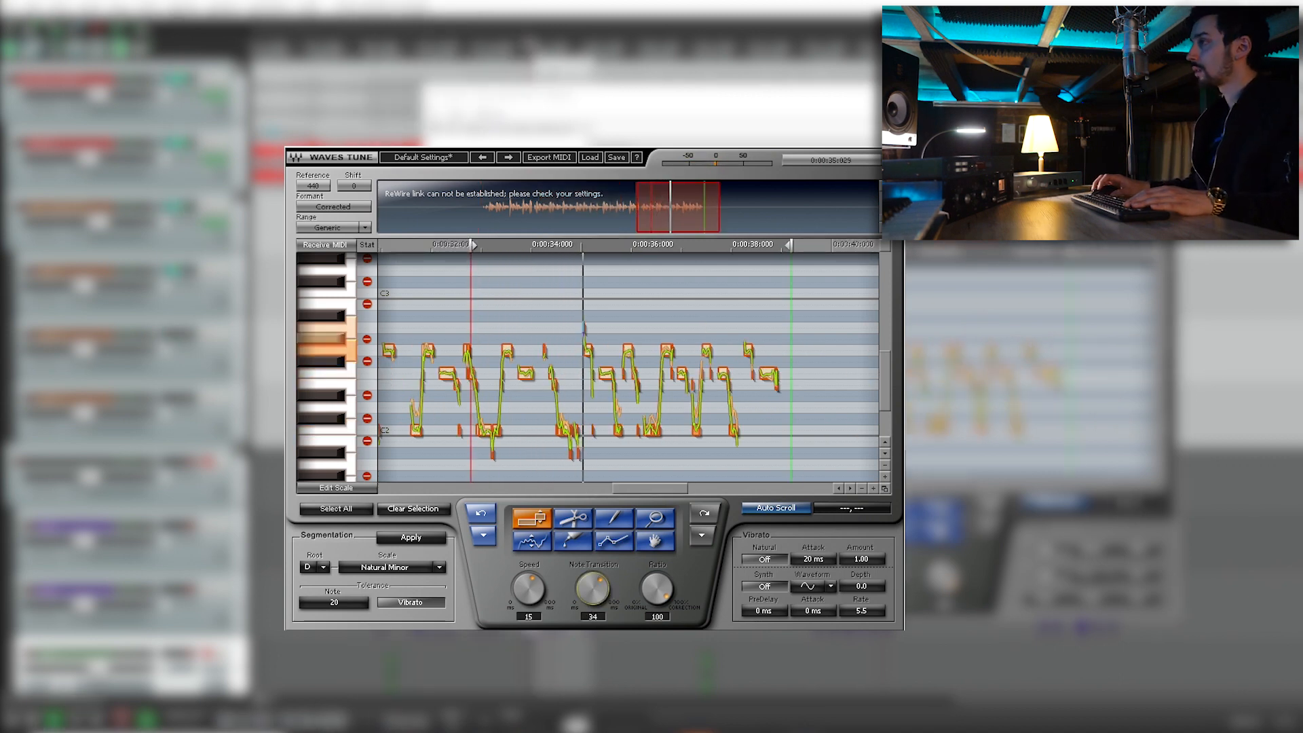
{"action": "left_click", "coordinate": [306, 510]}
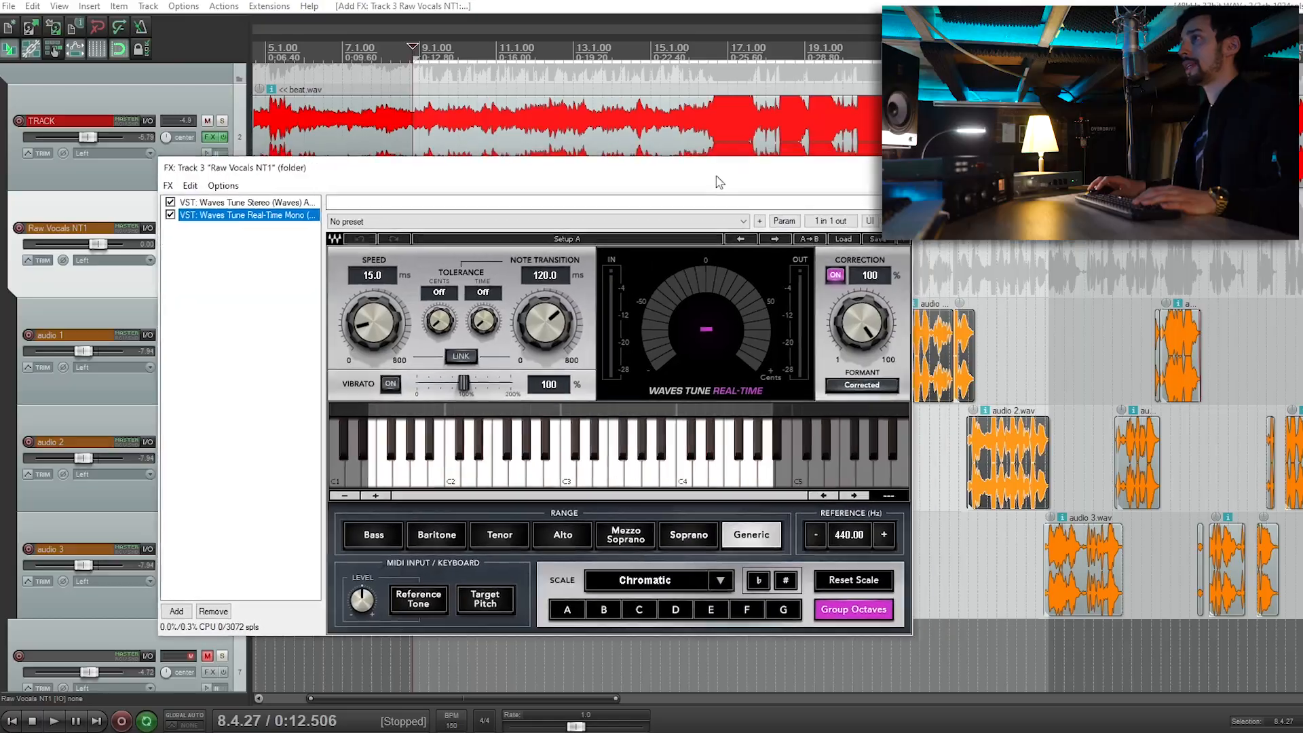
Set the correction scale to D Natural Minor in Waves Tune Real-Time on the Raw Vocals NT1 track
{"action": "left_click_drag", "start_coordinate": [719, 182], "coordinate": [707, 172]}
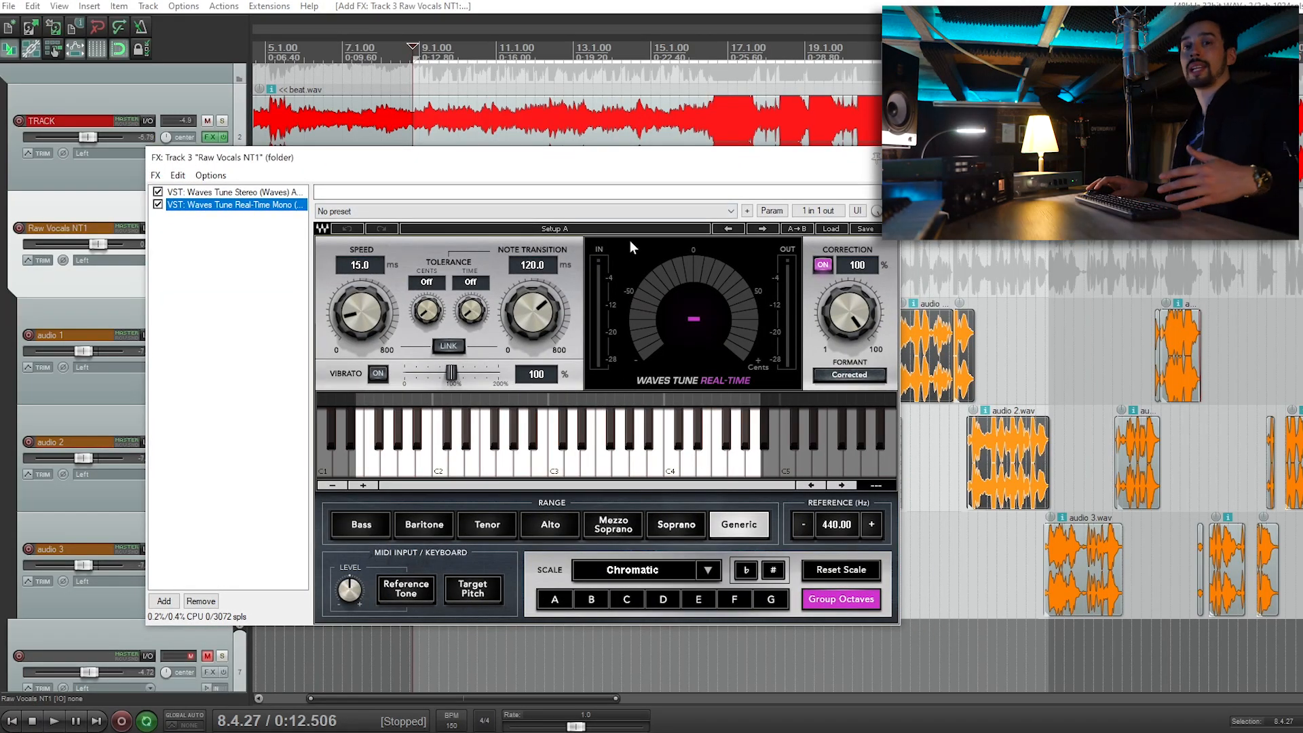
{"action": "left_click", "coordinate": [665, 597]}
{"action": "left_click", "coordinate": [668, 568]}
{"action": "left_click", "coordinate": [667, 569]}
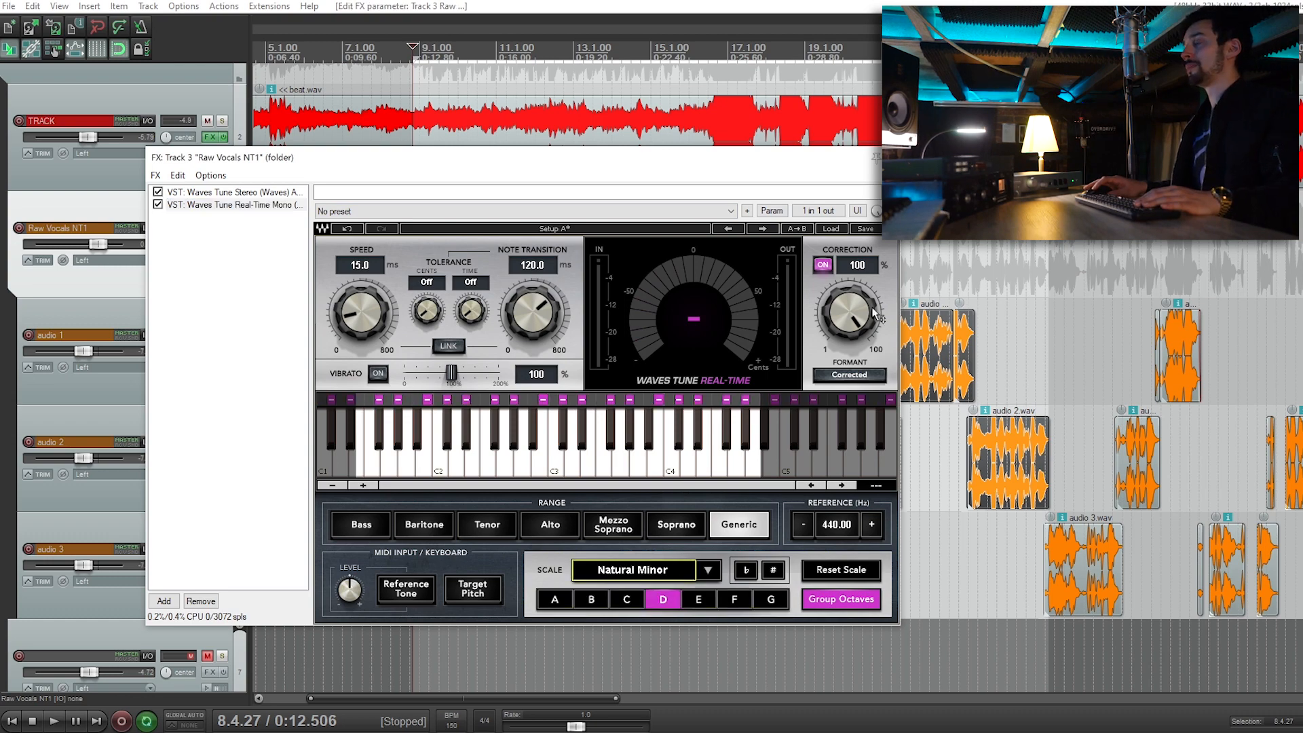
Set both Note Transition and Speed to 0.1 ms and listen to the hard-tuned vocal
{"action": "left_click_drag", "start_coordinate": [528, 330], "coordinate": [529, 393]}
{"action": "left_click_drag", "start_coordinate": [361, 312], "coordinate": [361, 380]}
{"action": "key", "text": "space"}
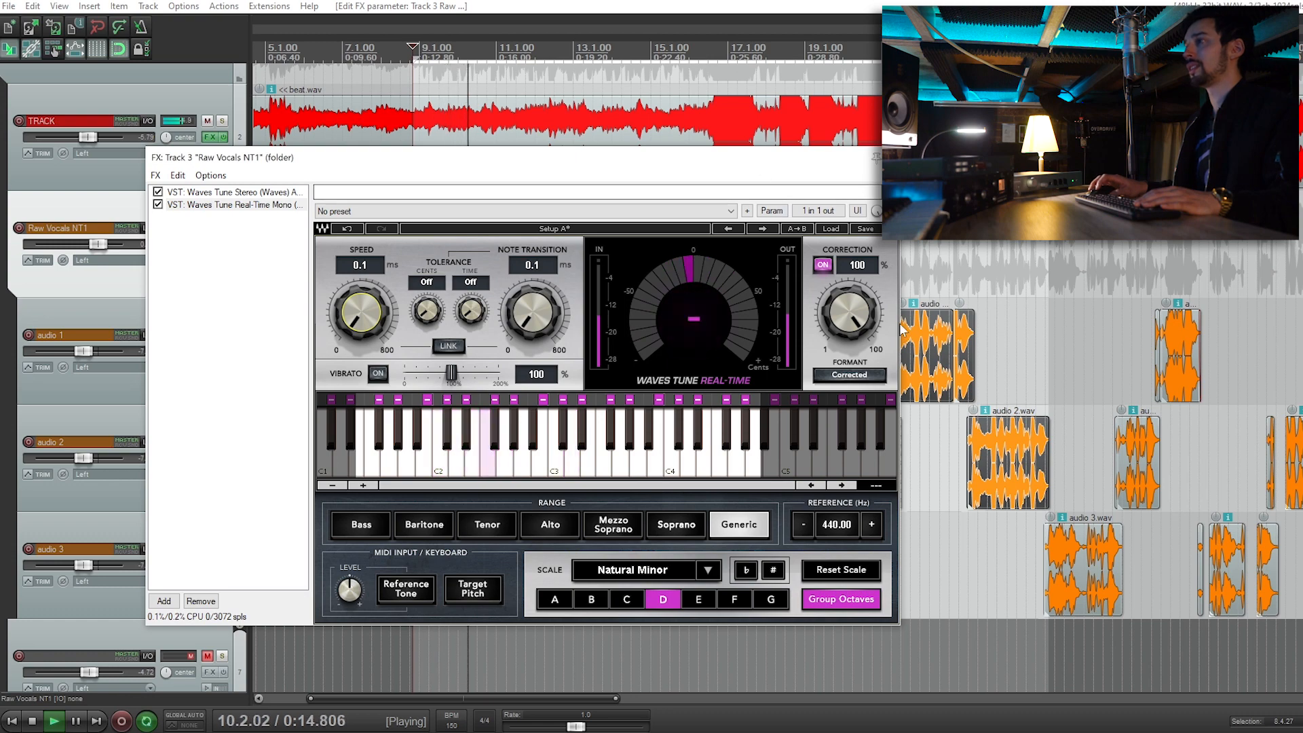
{"action": "key", "text": "space"}
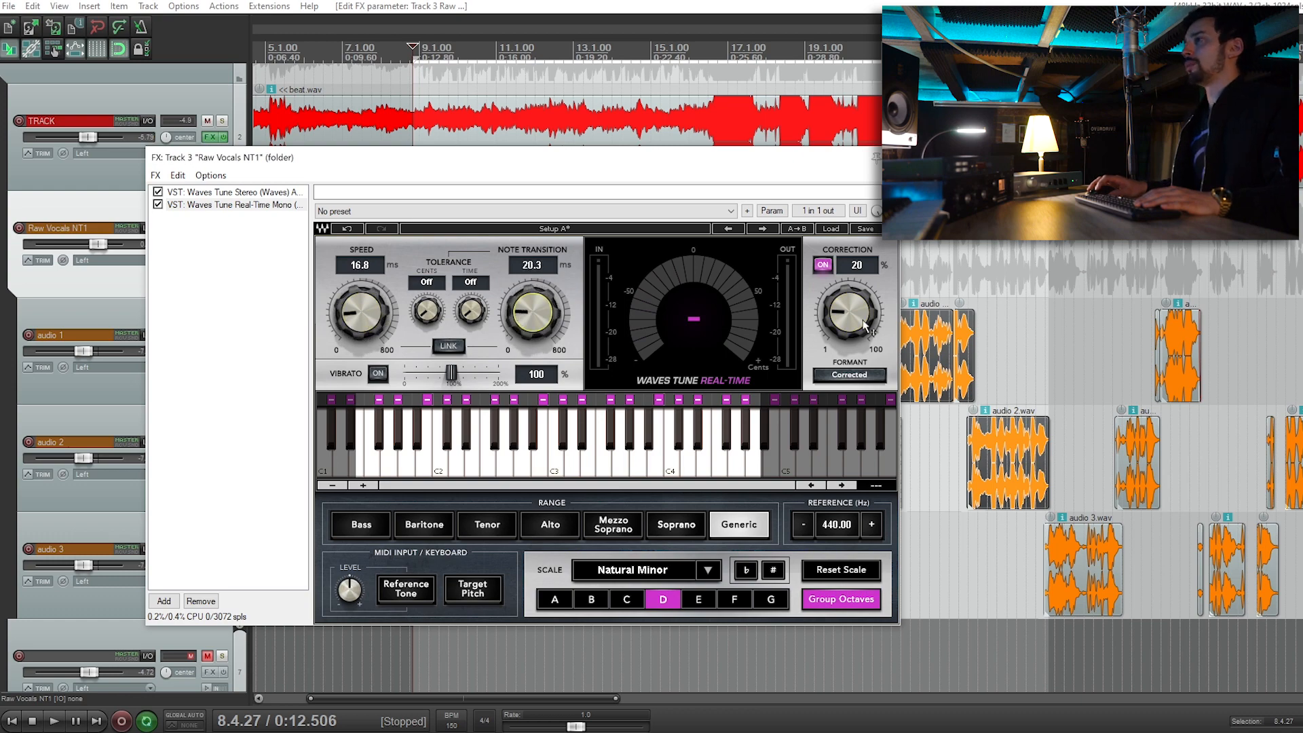
Set Speed to 29.2 ms, Note Transition to 27.6 ms and Correction to 20% while auditioning the vocal, and close the effects window
{"action": "key", "text": "space"}
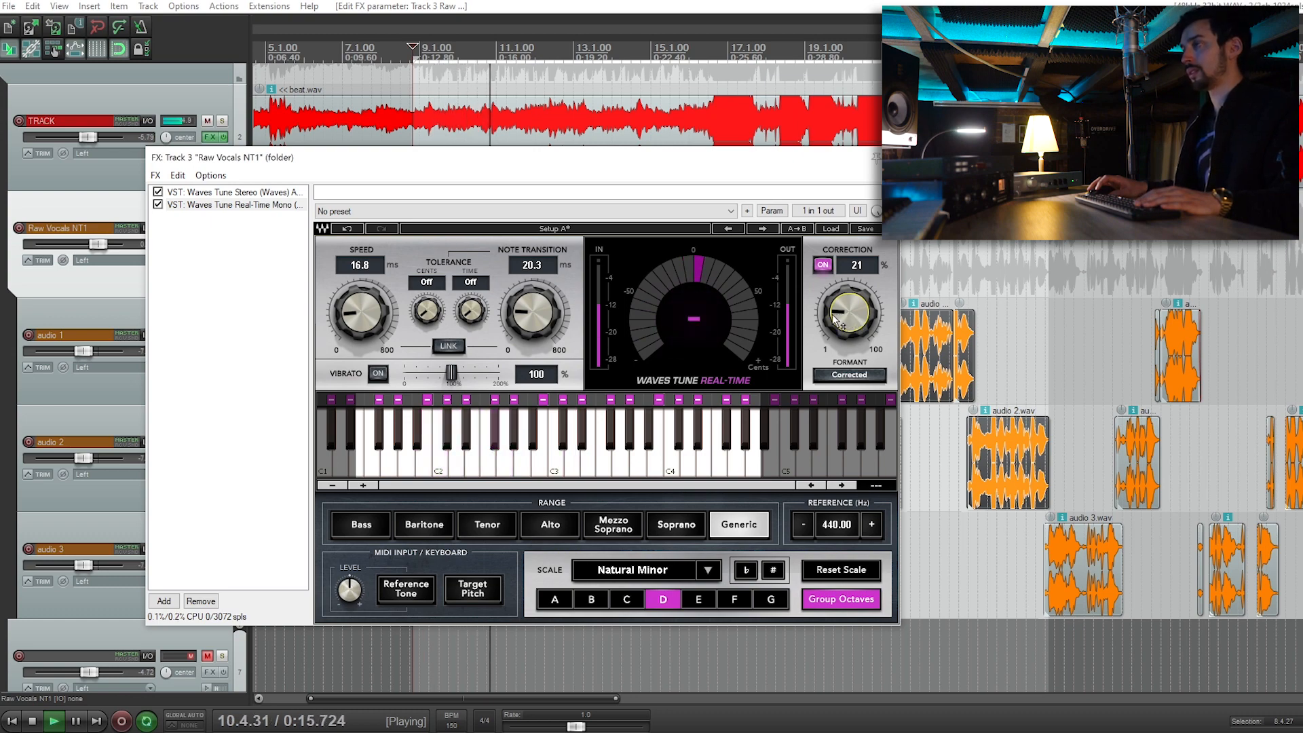
{"action": "key", "text": "space"}
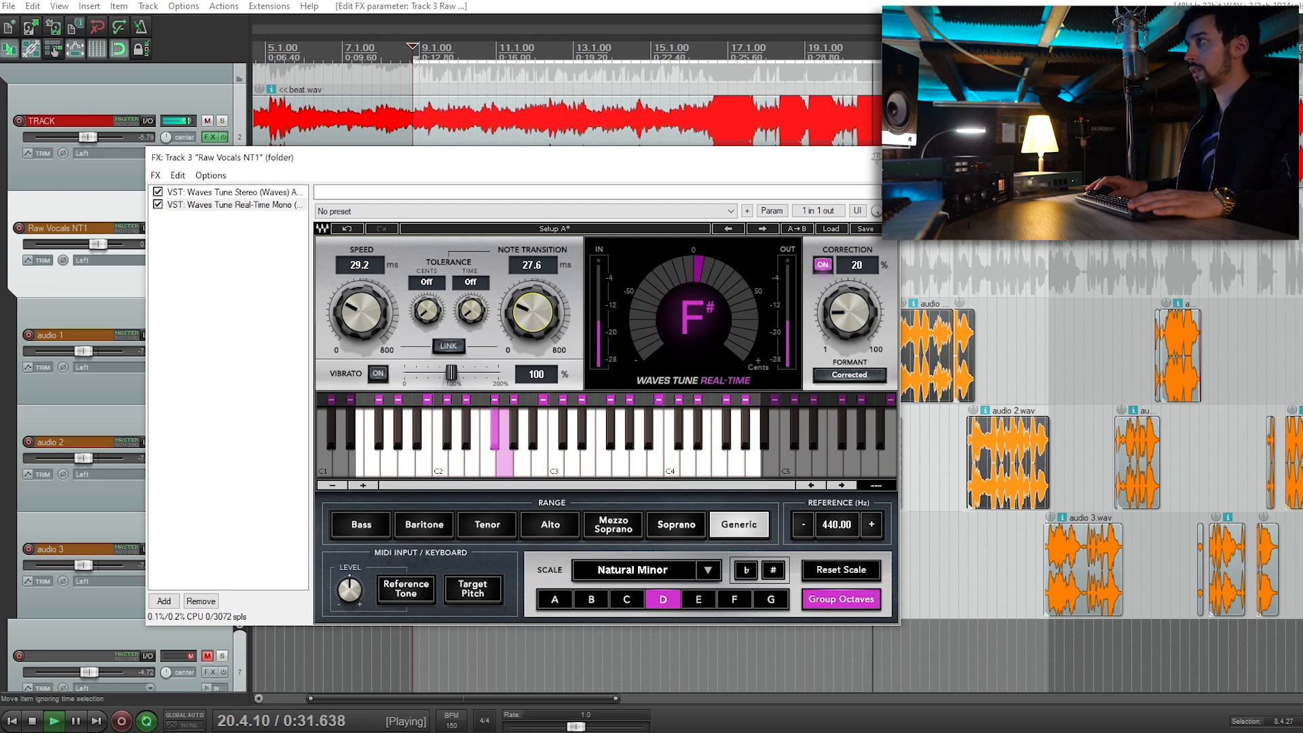
{"action": "left_click", "coordinate": [890, 158]}
{"action": "key", "text": "space"}
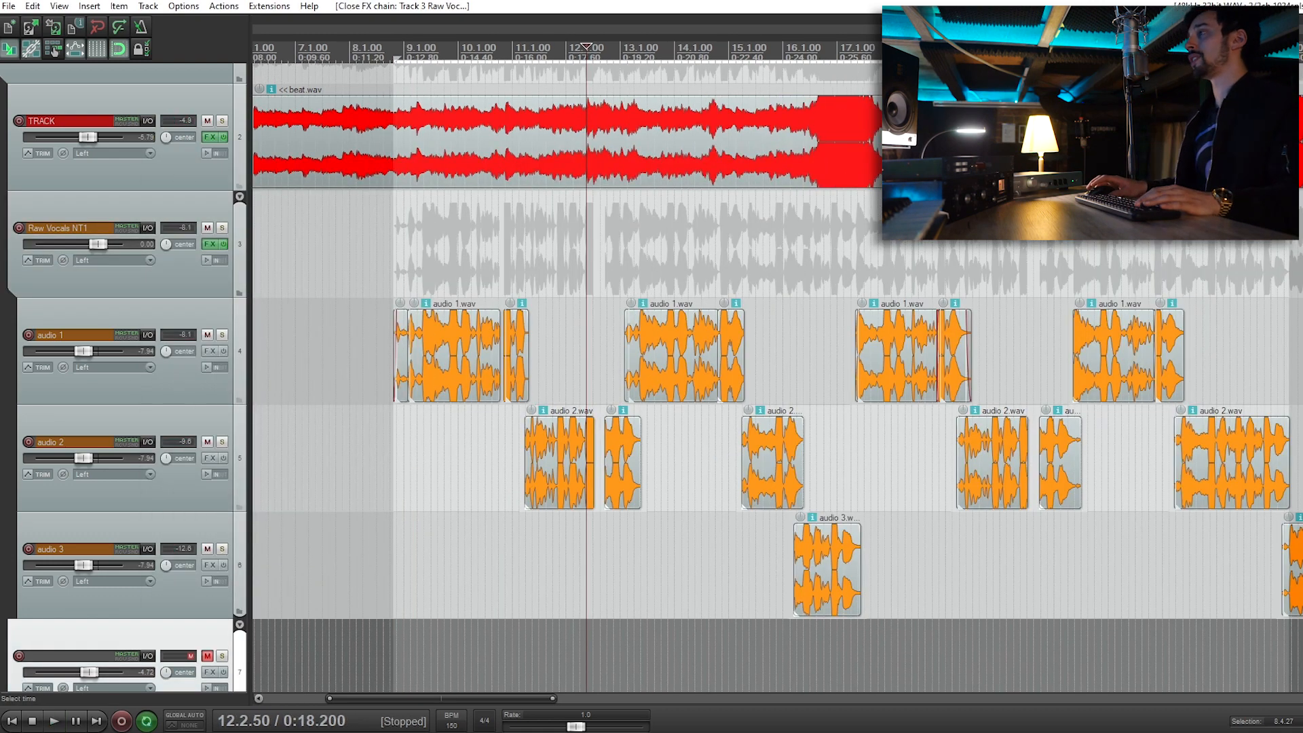
Fit the time selection to the vocal clips on audio 1 to 3, and solo the Raw Vocals NT1 track for a short playback
{"action": "left_click_drag", "start_coordinate": [1247, 294], "coordinate": [368, 620]}
{"action": "key", "text": "ctrl+l"}
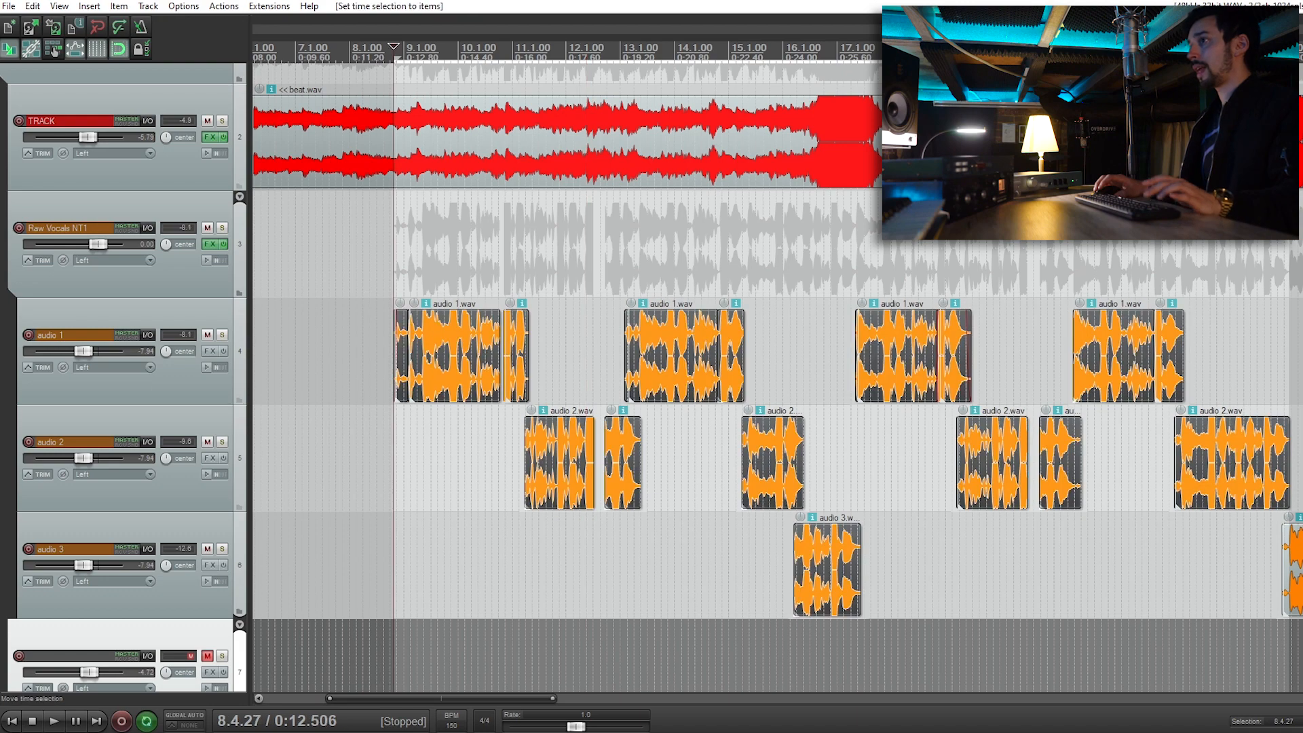
{"action": "left_click", "coordinate": [222, 229]}
{"action": "key", "text": "space"}
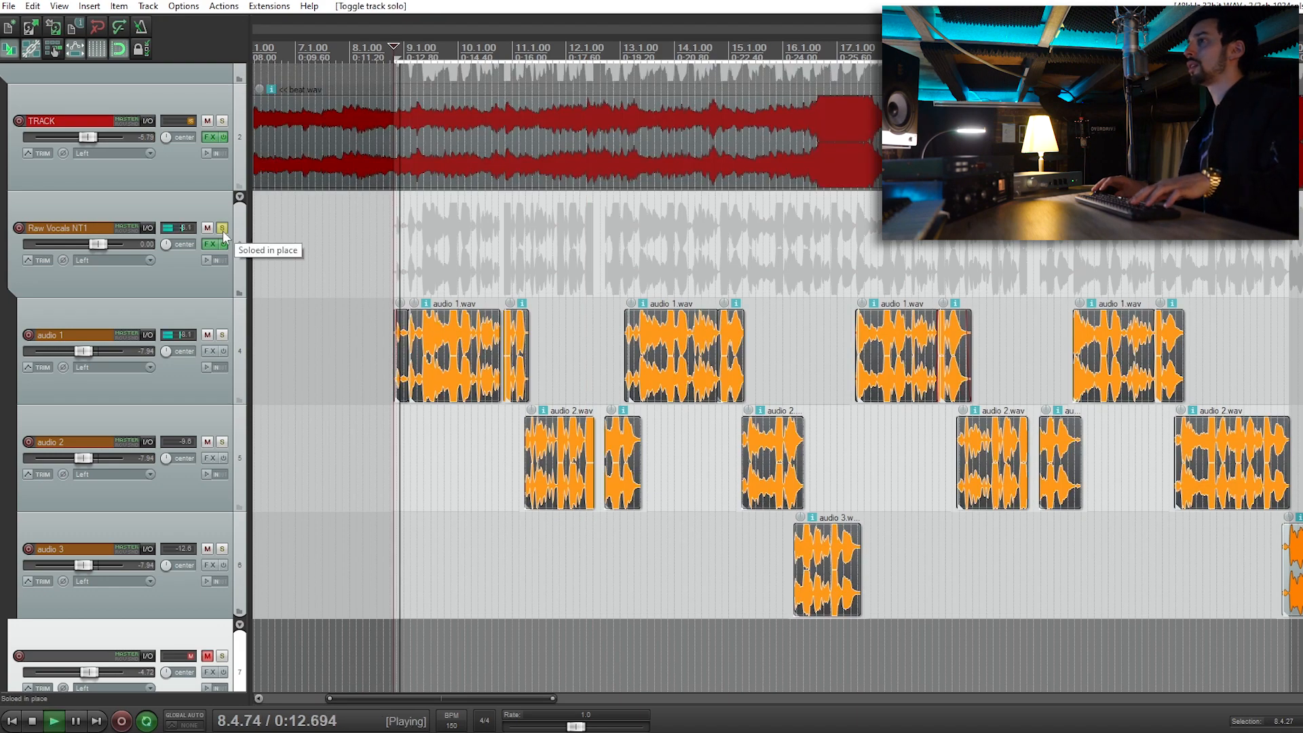
{"action": "key", "text": "space"}
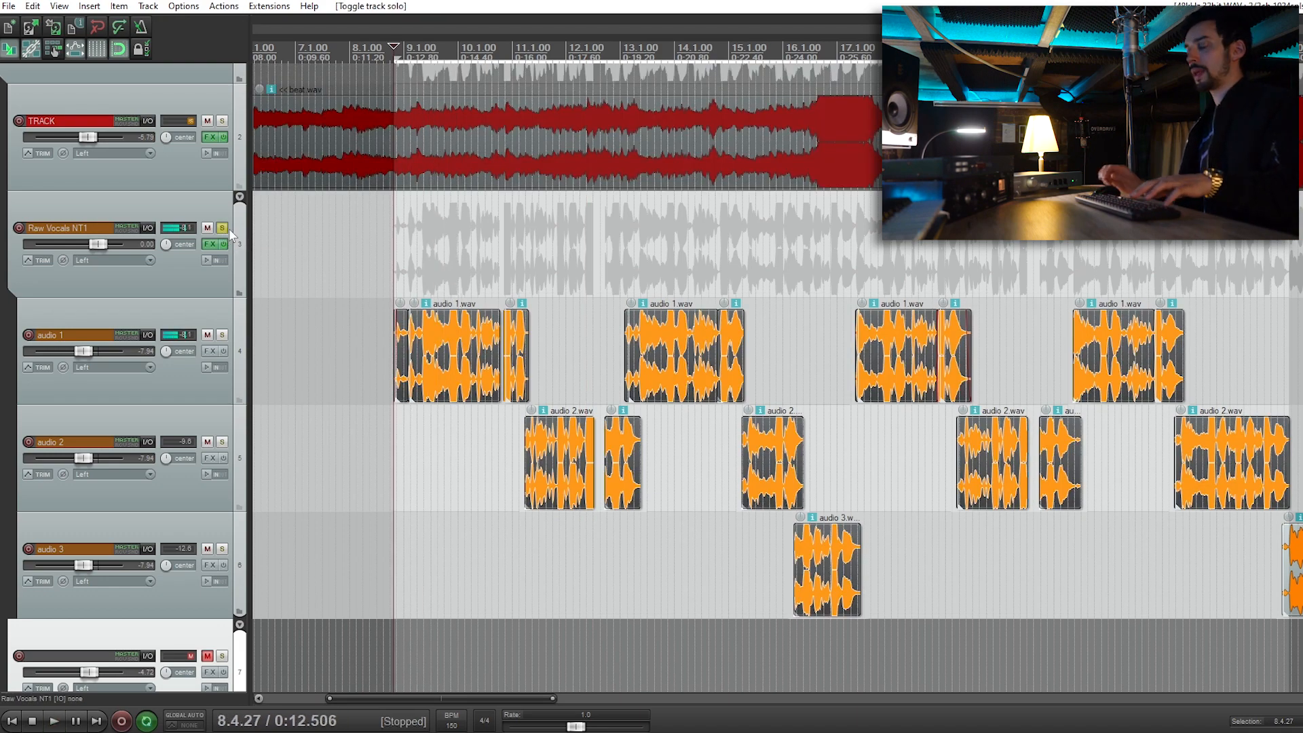
Render the soloed vocals within the time selection to an audio file
{"action": "key", "text": "ctrl+alt+r"}
{"action": "key", "text": "Return"}
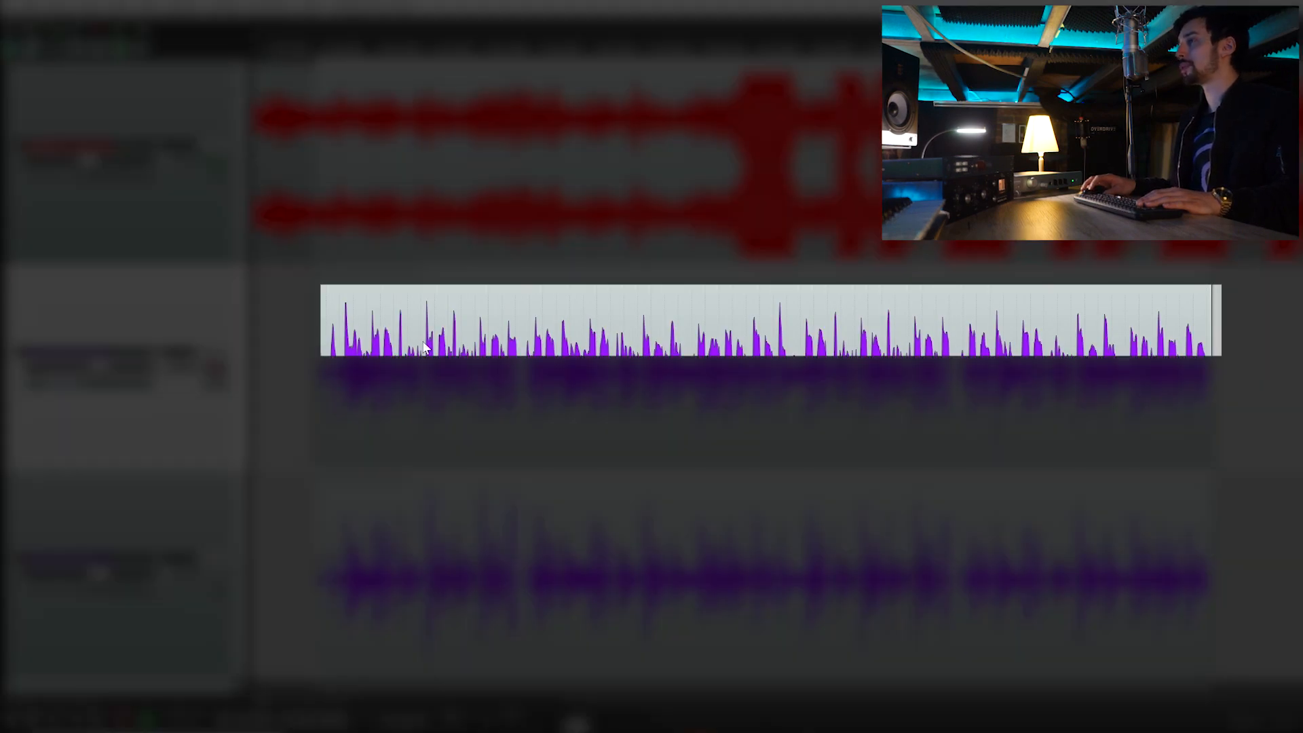
Compare the waveforms of the glued lead vocal and HookVocalsTune.wav, and set the time selection to the glued clip
{"action": "left_click", "coordinate": [725, 430]}
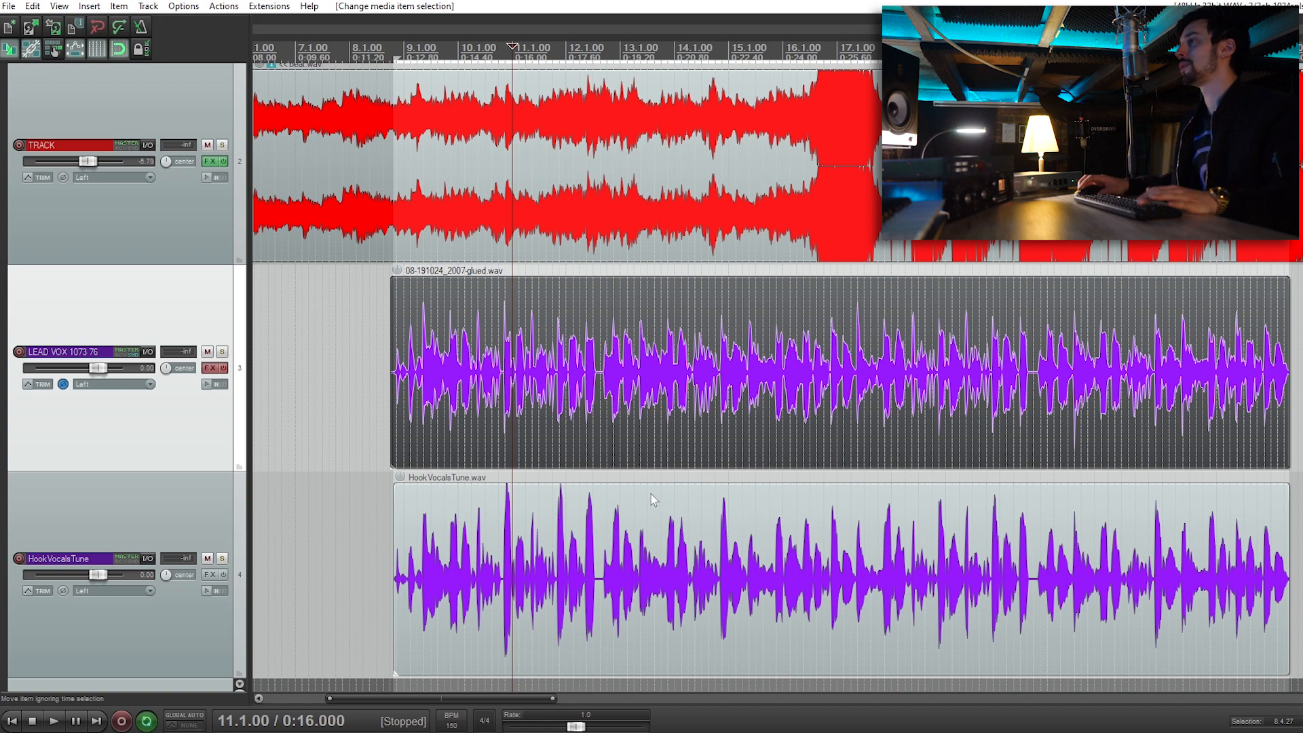
{"action": "scroll", "coordinate": [685, 490], "scroll_direction": "up", "scroll_amount": 5}
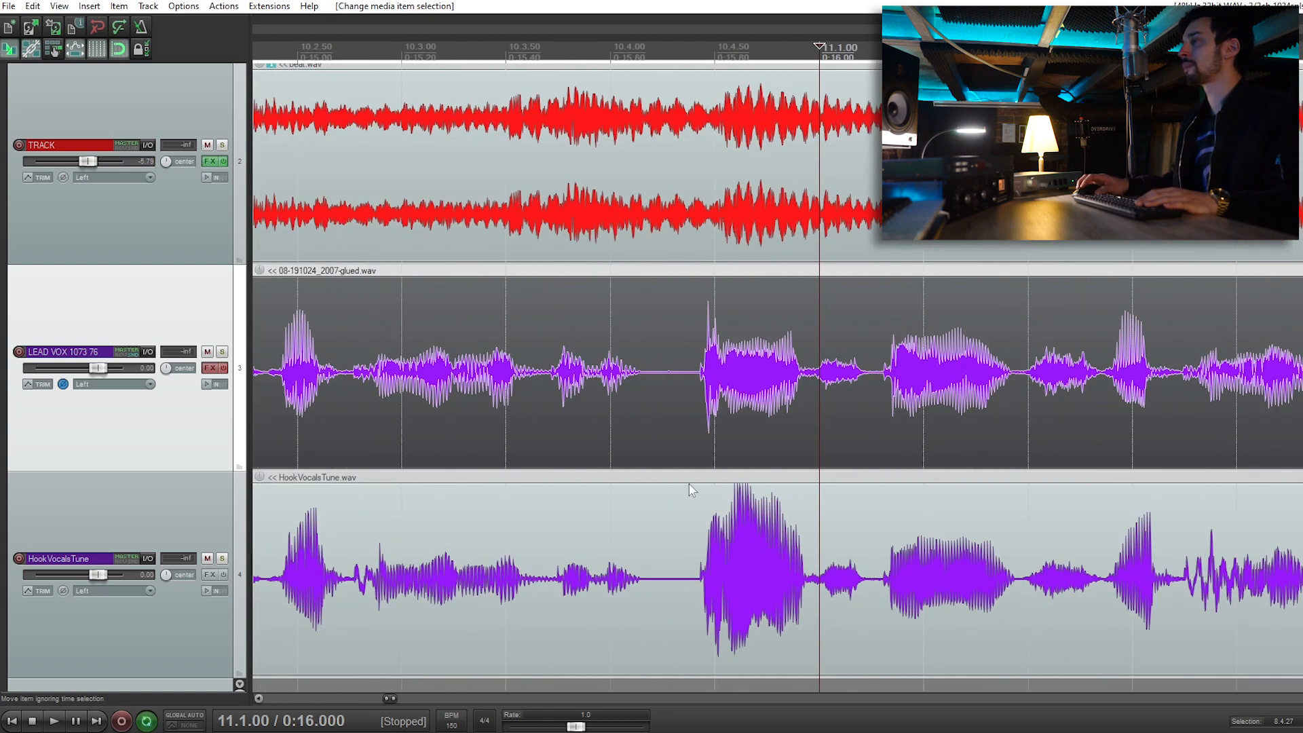
{"action": "scroll", "coordinate": [690, 490], "scroll_direction": "down", "scroll_amount": 2}
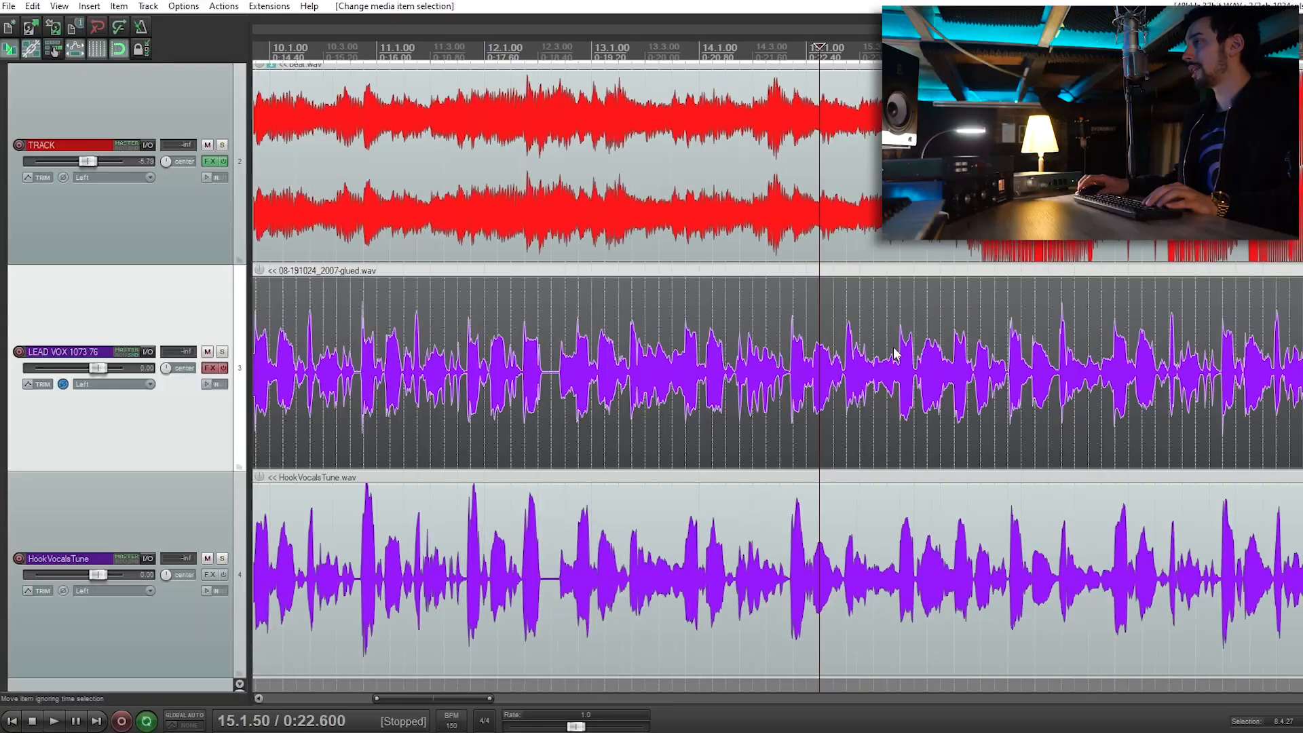
{"action": "scroll", "coordinate": [887, 349], "scroll_direction": "down", "scroll_amount": 3}
{"action": "left_click", "coordinate": [887, 348]}
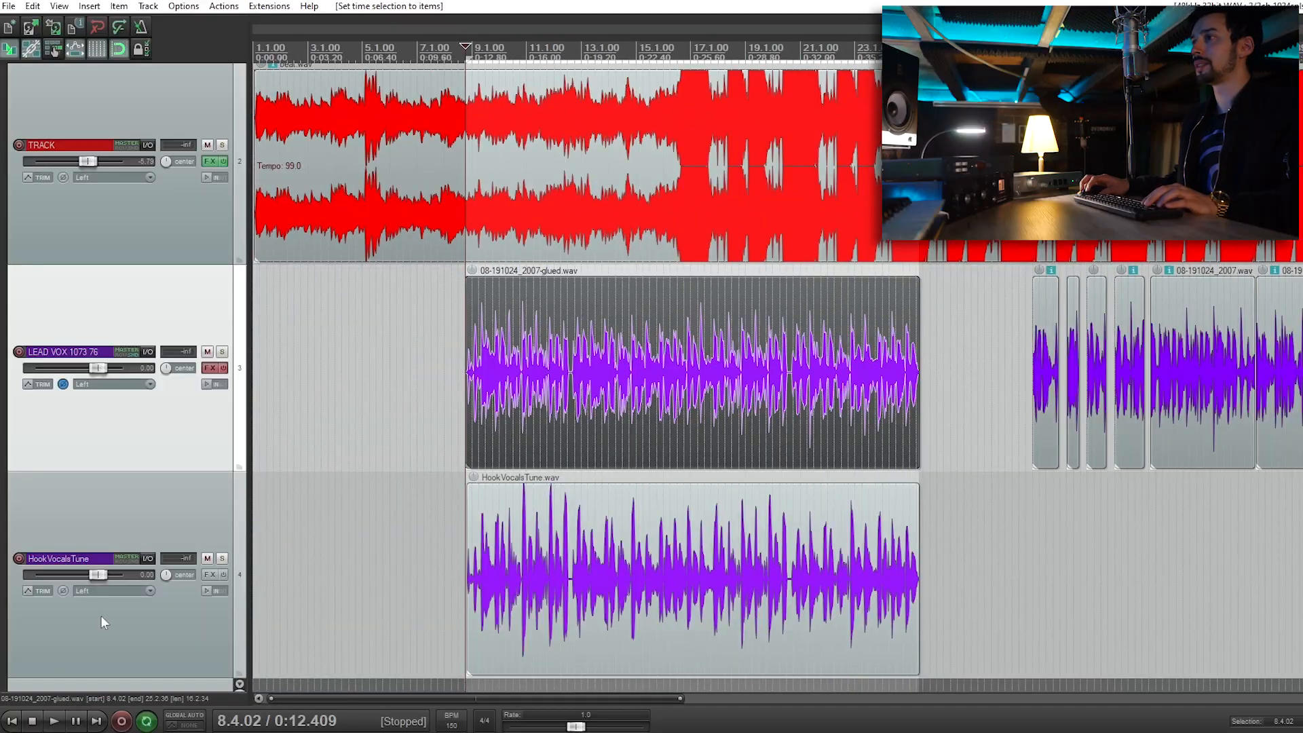
Solo the HookVocalsTune track and listen to the tuned vocal on its own
{"action": "left_click", "coordinate": [222, 145]}
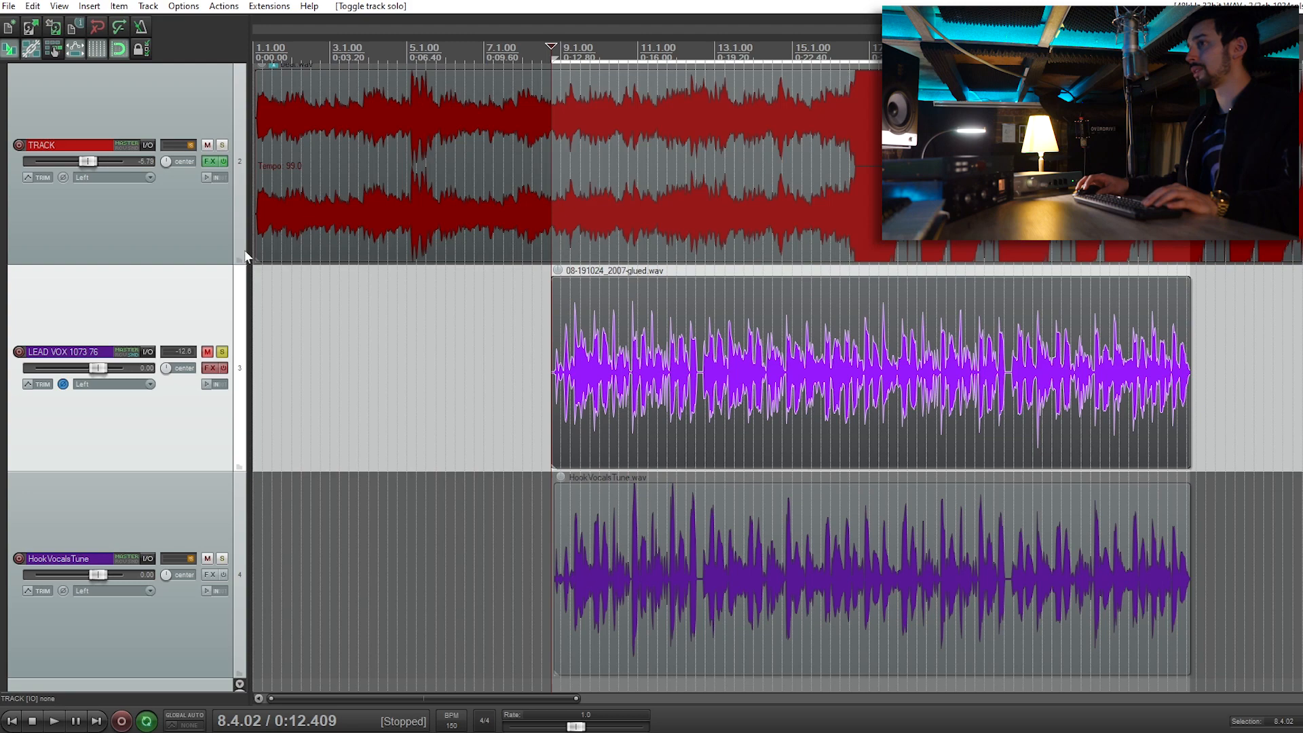
{"action": "left_click", "coordinate": [223, 558]}
{"action": "key", "text": "space"}
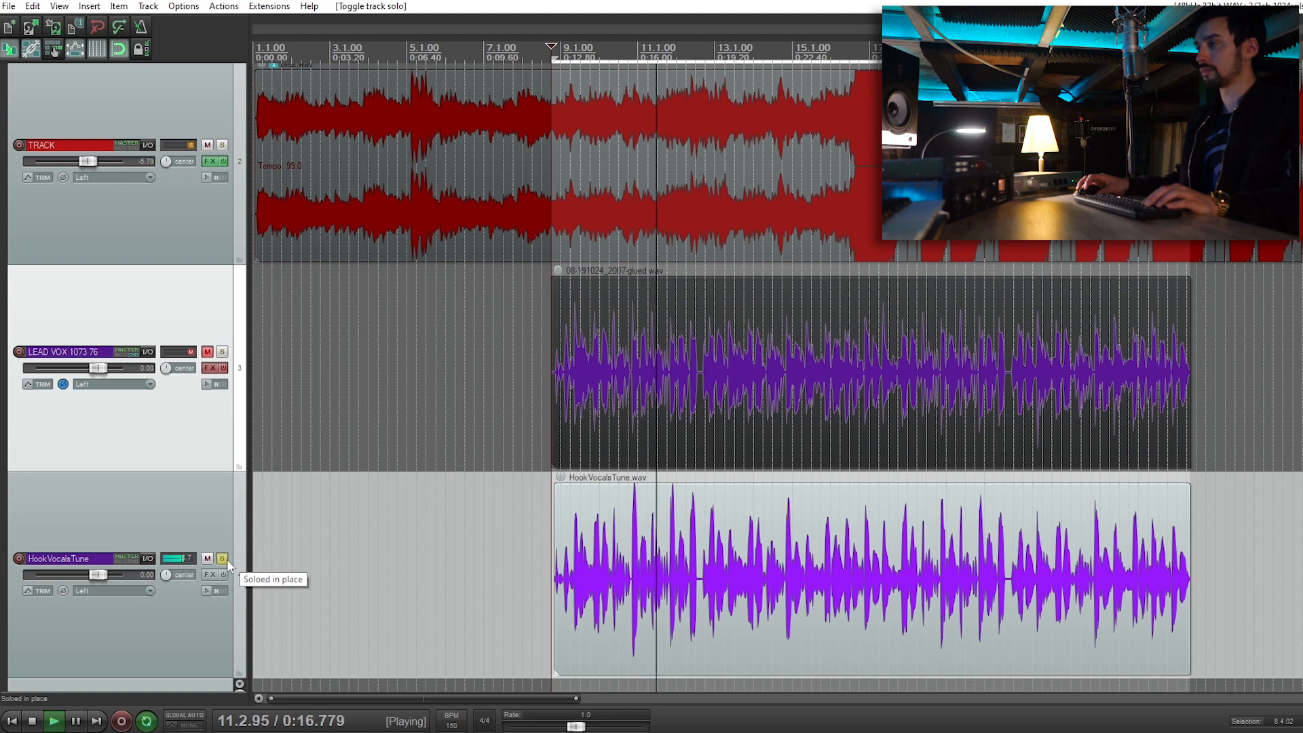
{"action": "key", "text": "space"}
Clear the solos, mute HookVocalsTune, unmute LEAD VOX 1073 76 and play the lead vocal with the beat
{"action": "left_click", "coordinate": [227, 560]}
{"action": "left_click", "coordinate": [222, 353]}
{"action": "key", "text": "space"}
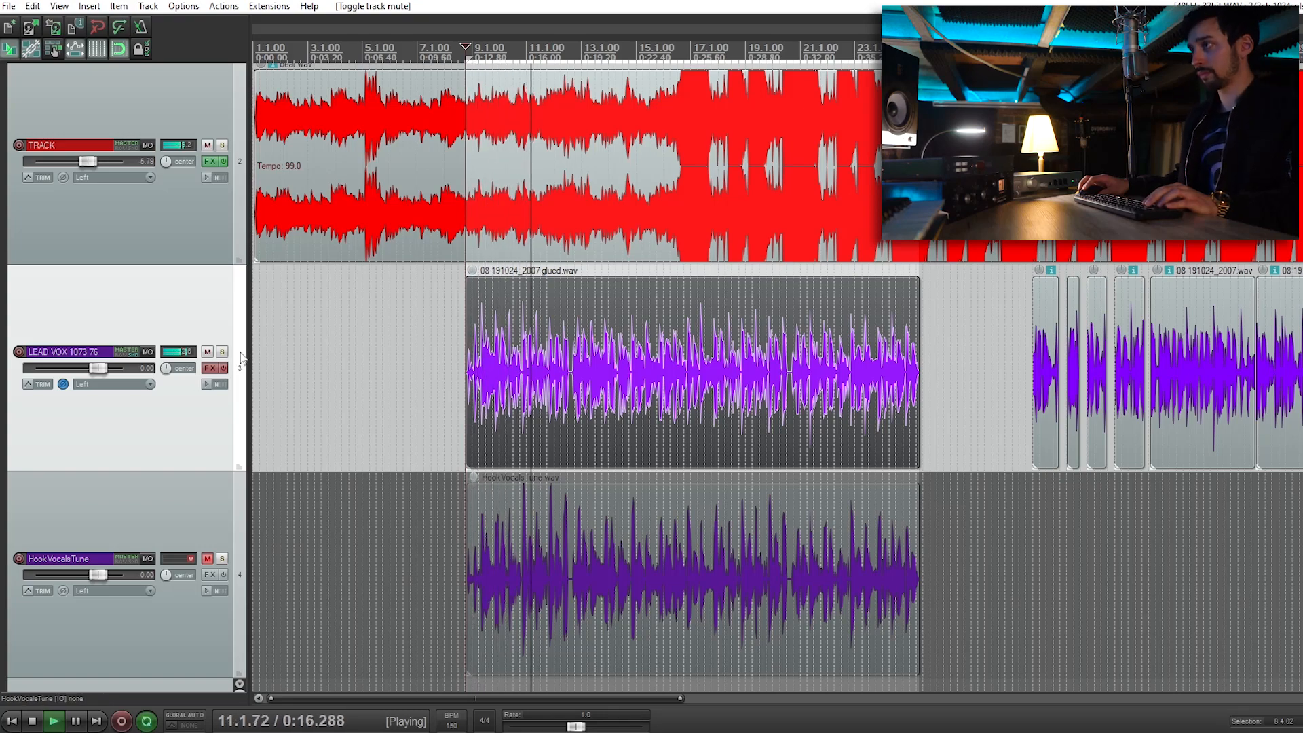
{"action": "scroll", "coordinate": [242, 353], "scroll_direction": "up", "scroll_amount": 2}
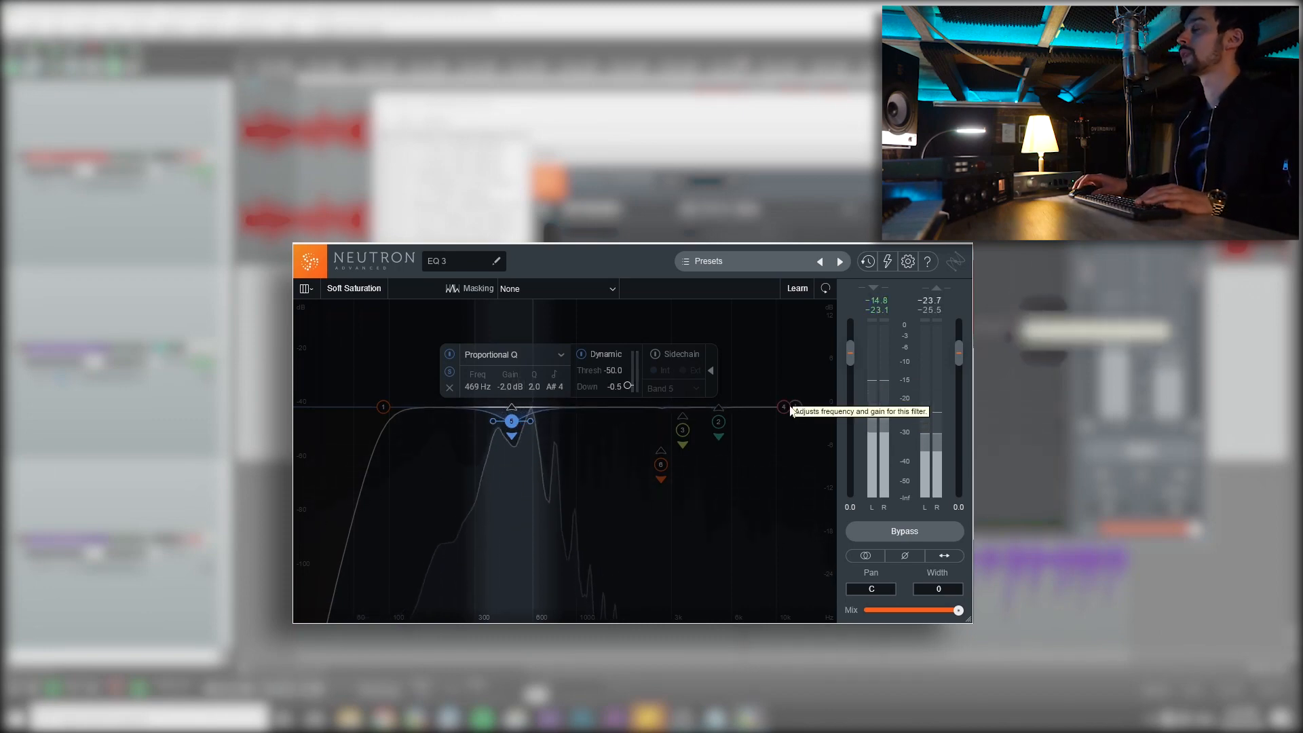
Turn off the solo on the 469 Hz band of Neutron's EQ 3 and select the 2673 Hz band to show its settings
{"action": "left_click", "coordinate": [450, 372]}
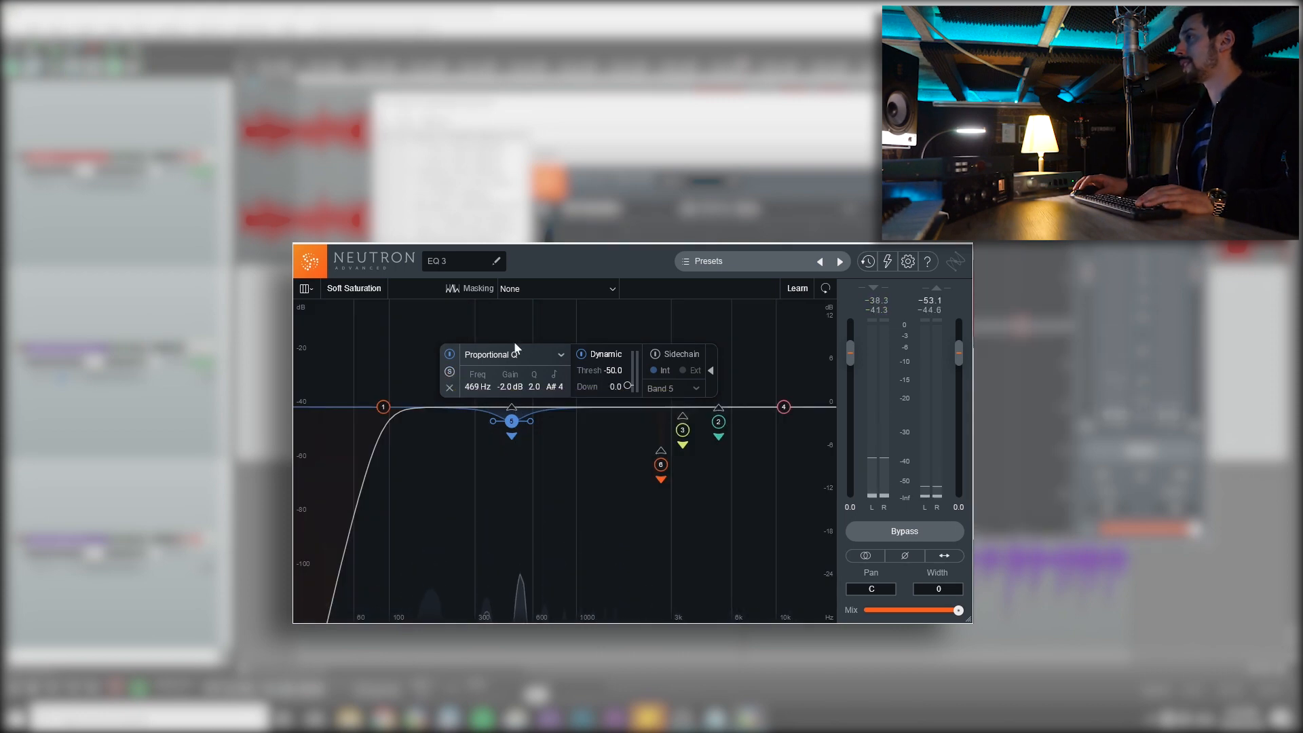
{"action": "left_click", "coordinate": [662, 470]}
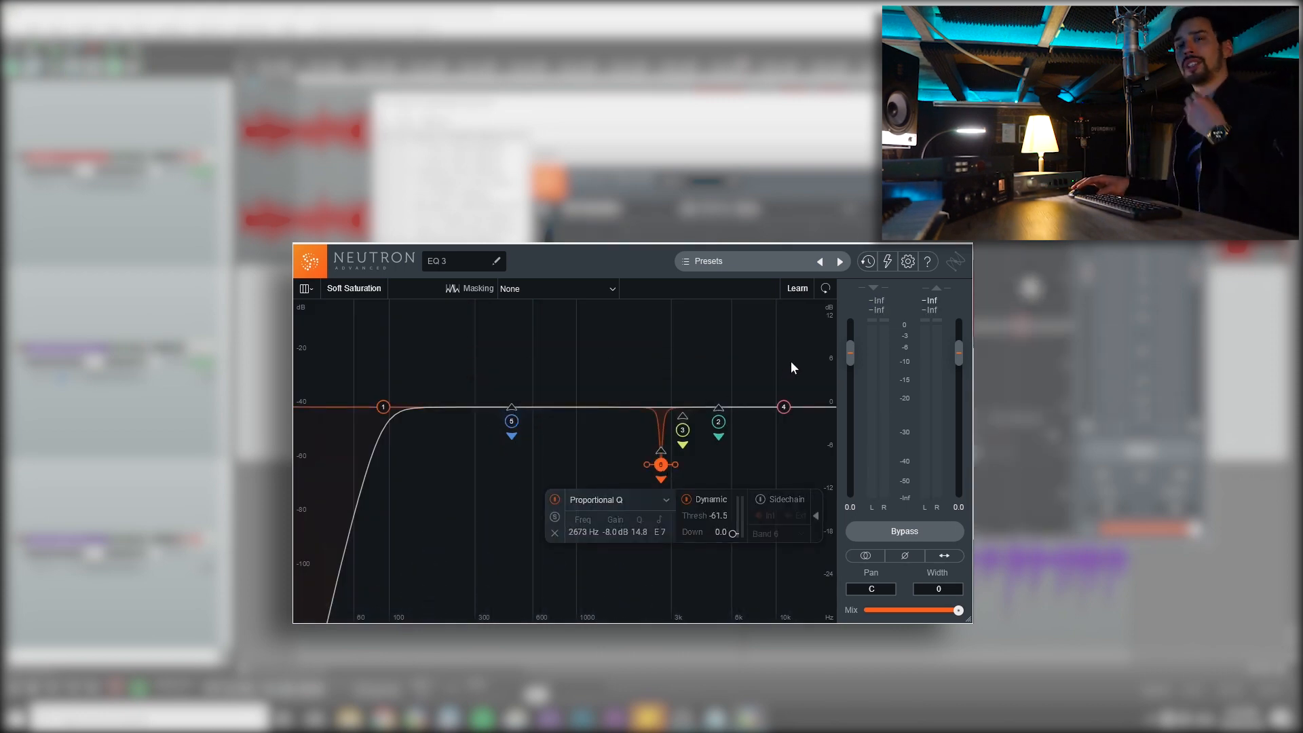
Audition the 2673 Hz band on its own during playback, restore the full signal and stop playback
{"action": "left_click", "coordinate": [554, 517]}
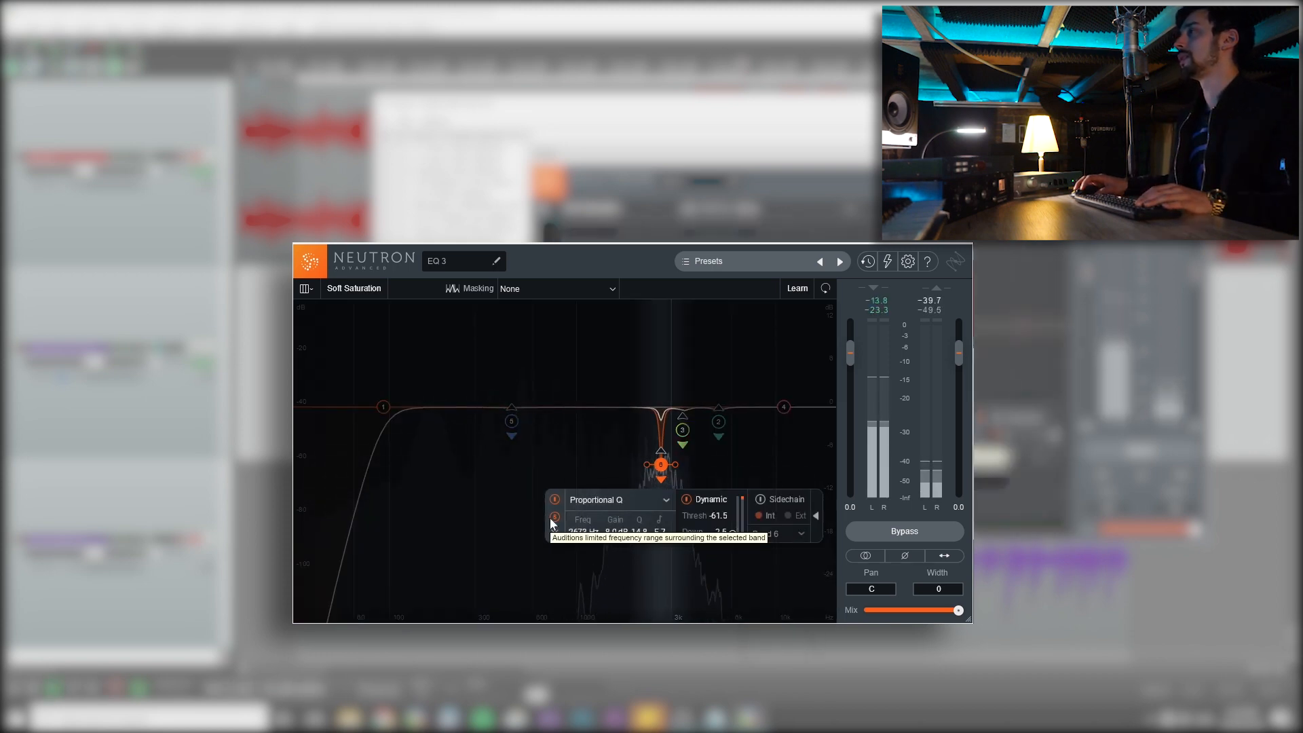
{"action": "left_click", "coordinate": [553, 522]}
{"action": "key", "text": "space"}
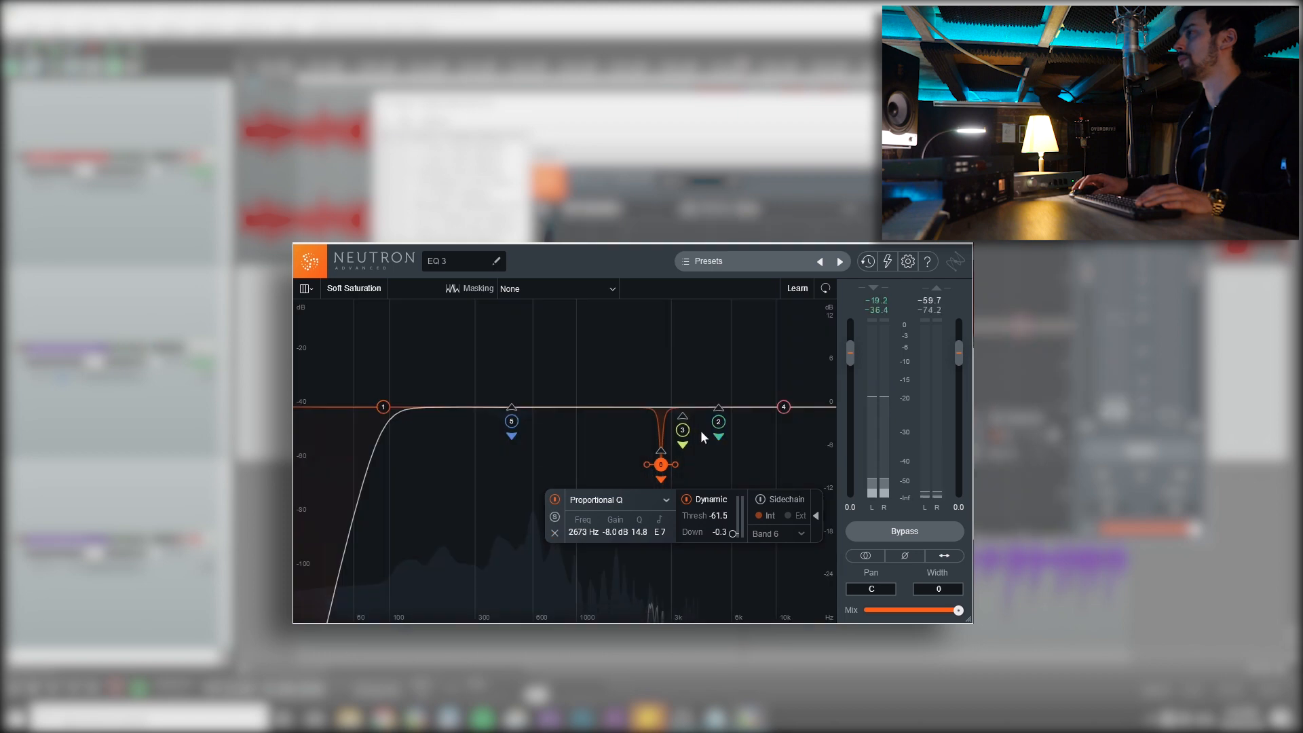
Select the 3453 Hz band and audition its isolated frequency range while the vocal plays
{"action": "left_click", "coordinate": [684, 431]}
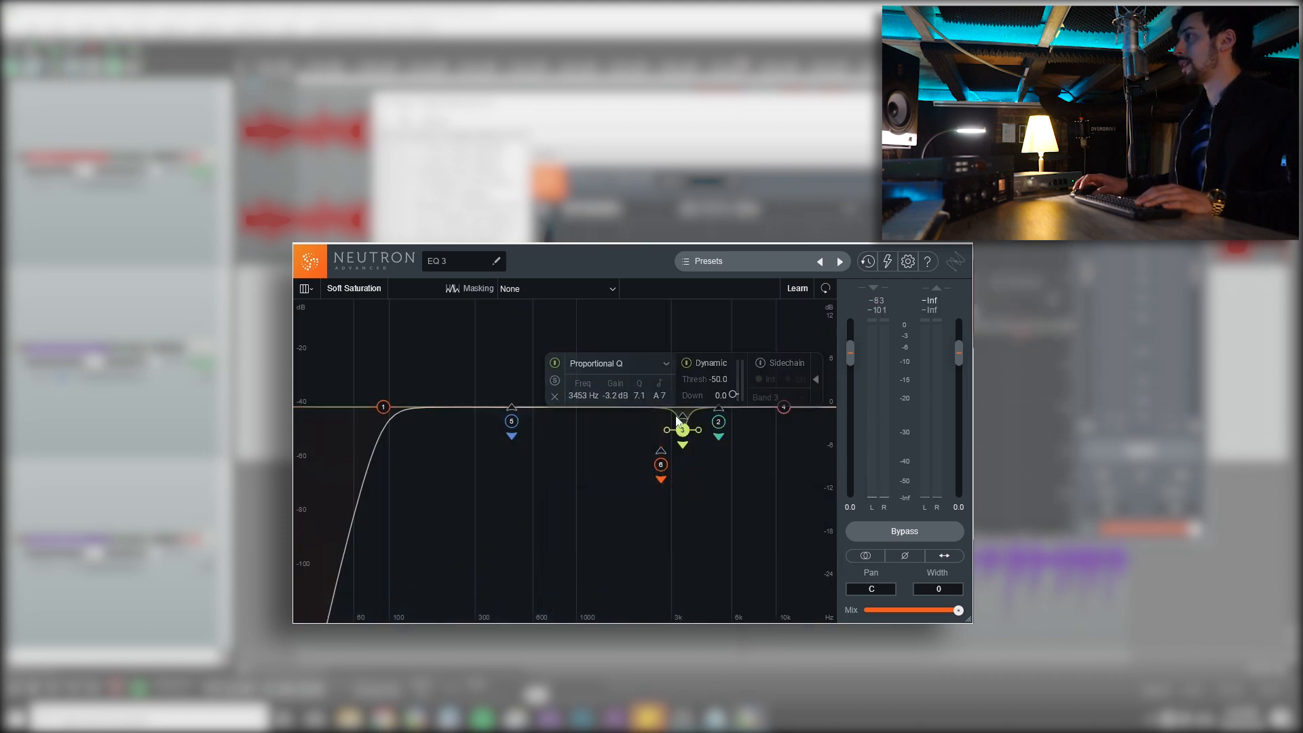
{"action": "left_click", "coordinate": [555, 383]}
{"action": "key", "text": "space"}
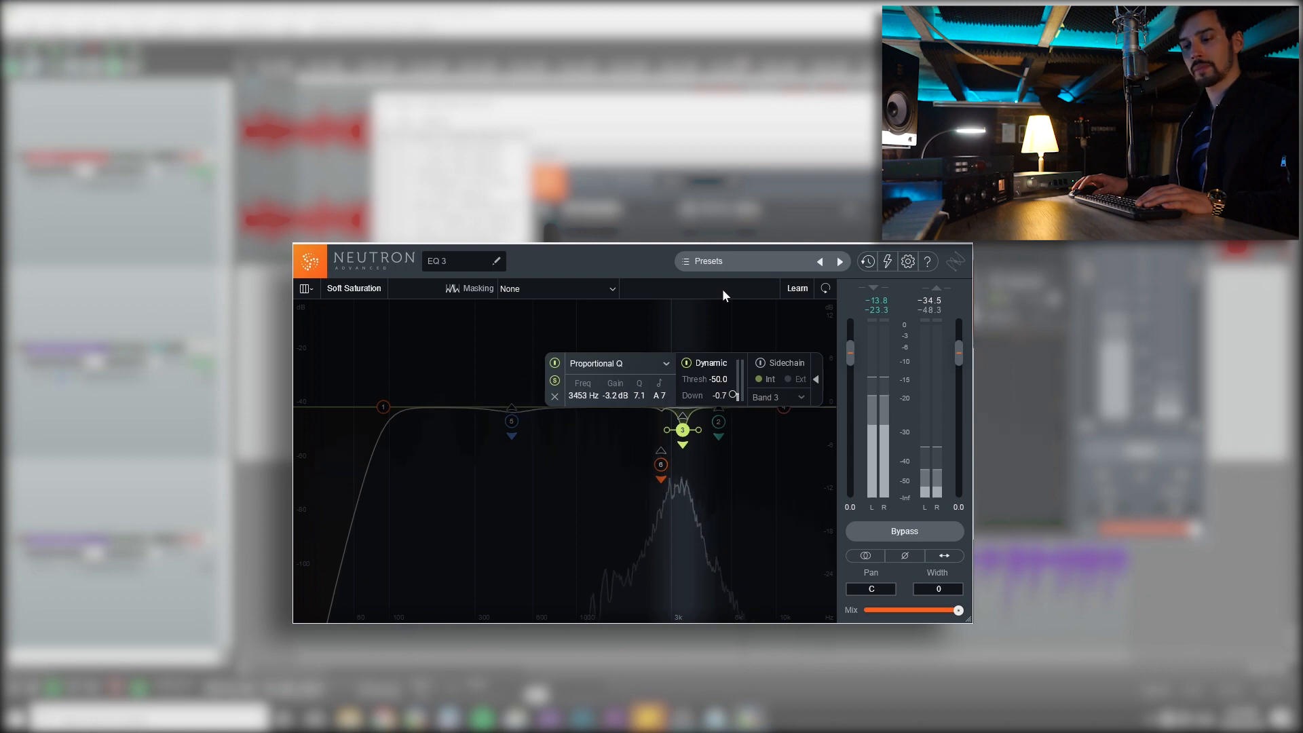
{"action": "left_click", "coordinate": [555, 381]}
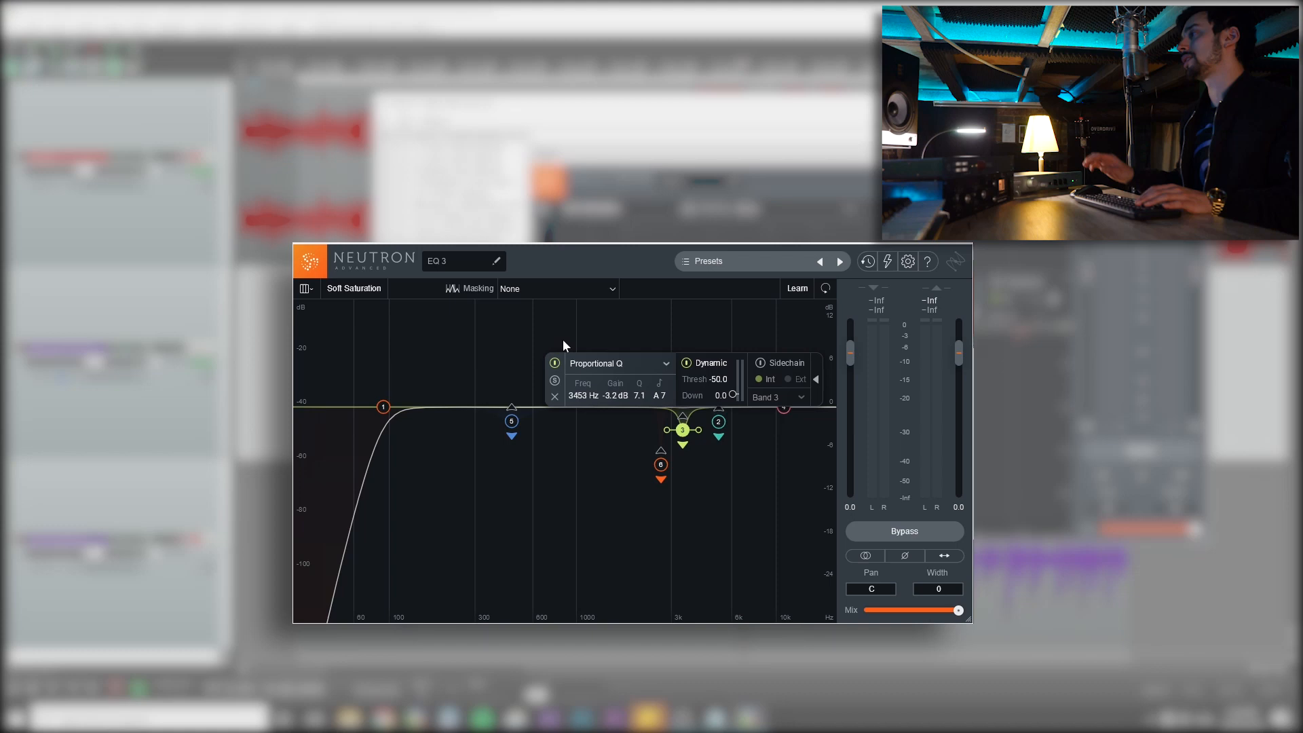
Select the 5191 Hz band and audition its isolated frequency range while the vocal plays
{"action": "left_click", "coordinate": [717, 422]}
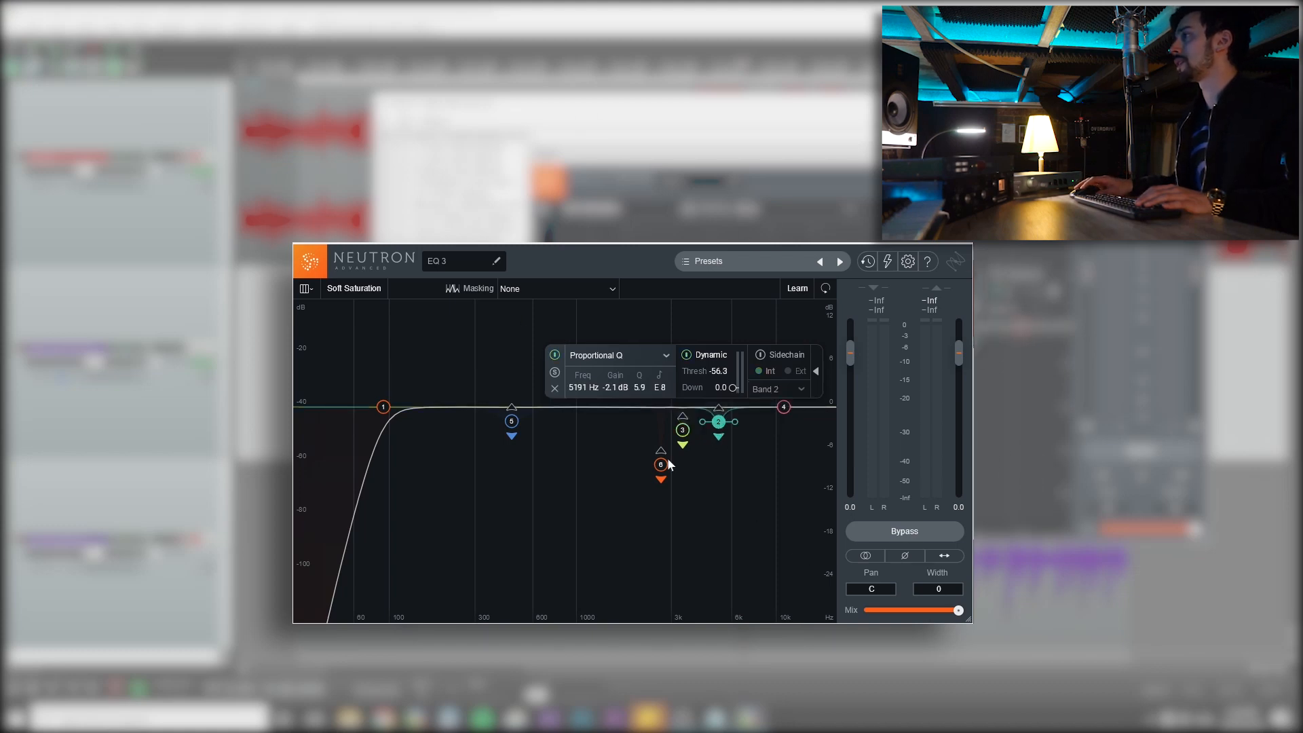
{"action": "left_click", "coordinate": [662, 465]}
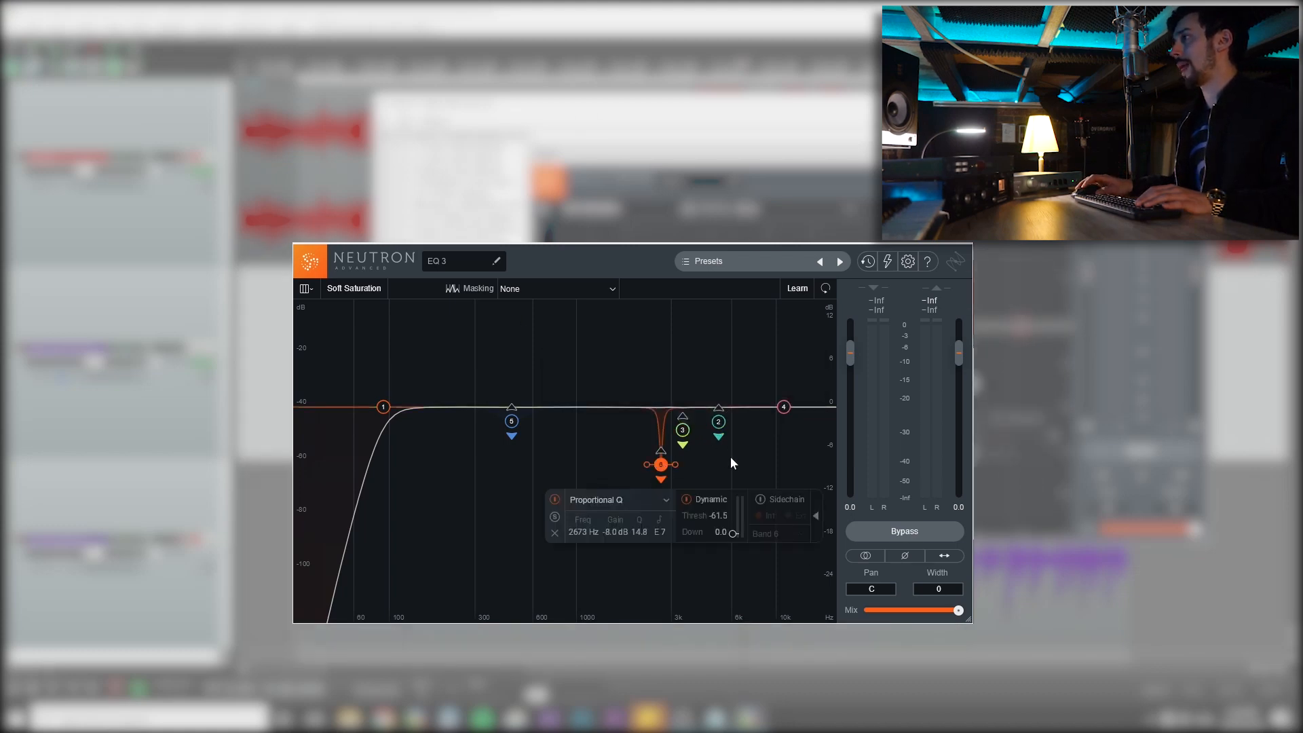
{"action": "left_click", "coordinate": [718, 422]}
{"action": "key", "text": "space"}
{"action": "left_click", "coordinate": [555, 372]}
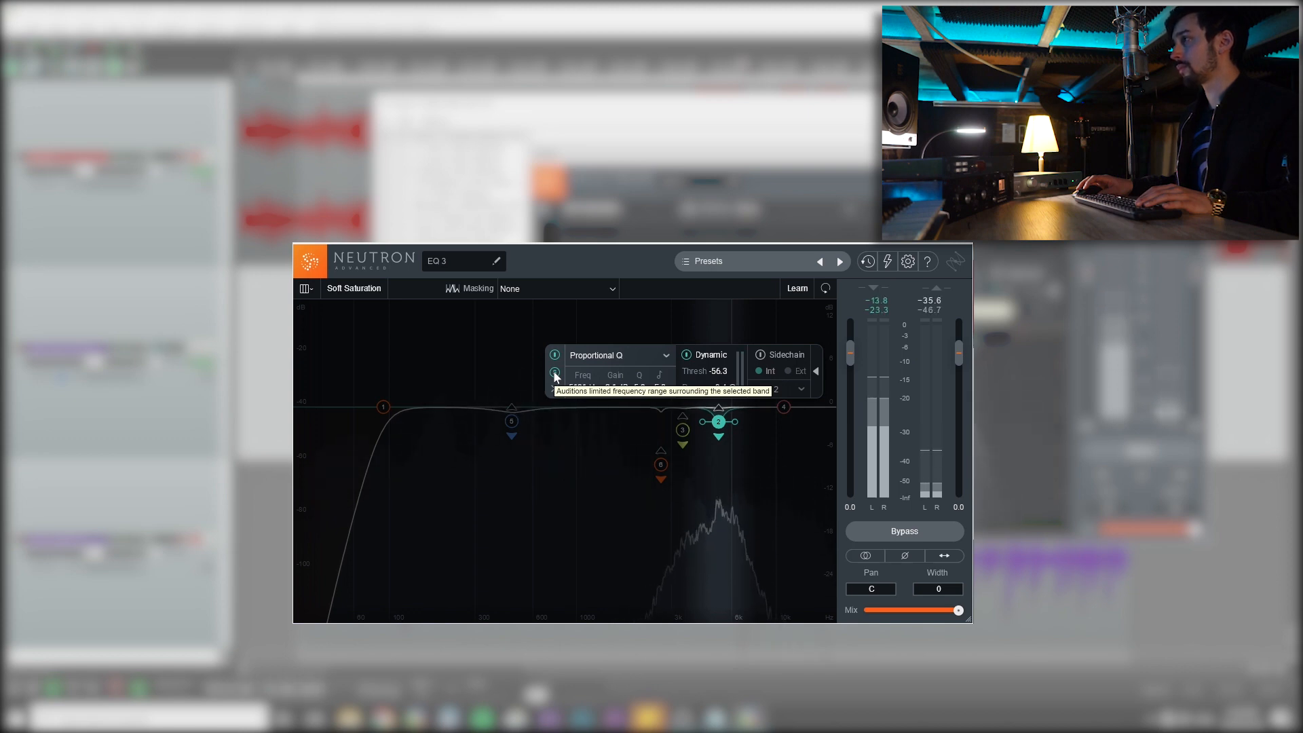
{"action": "key", "text": "space"}
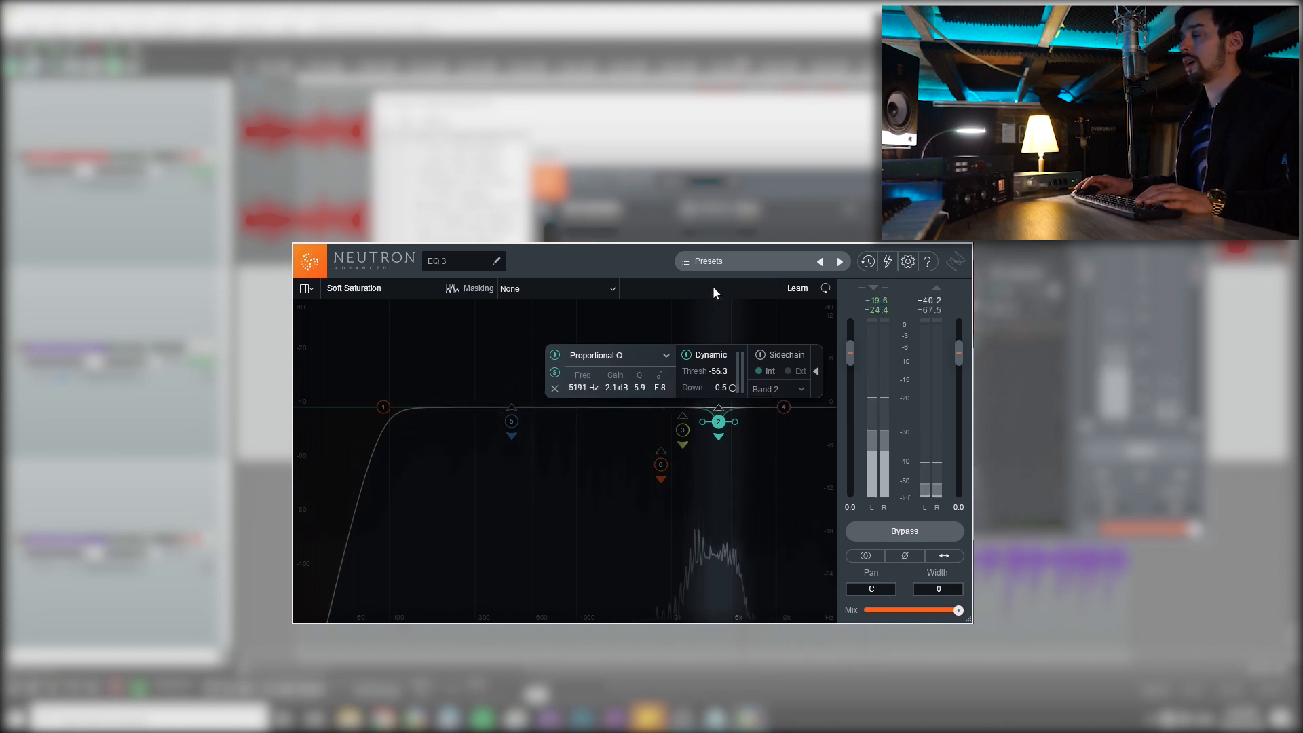
{"action": "left_click", "coordinate": [768, 528]}
Monitor the side chain of C1 comp-sc Stereo on LEAD VOX 1073 76 during playback, and set the time selection to the glued clip
{"action": "left_click", "coordinate": [443, 136]}
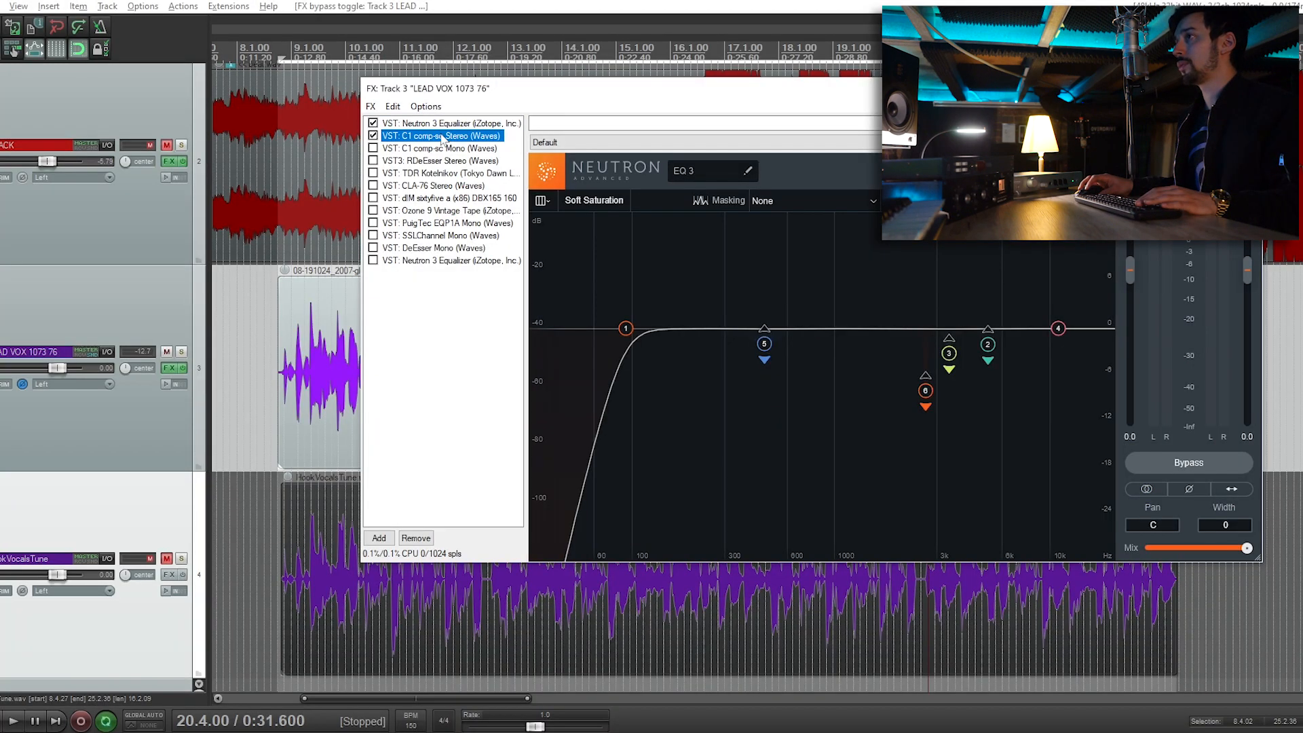
{"action": "left_click", "coordinate": [738, 480]}
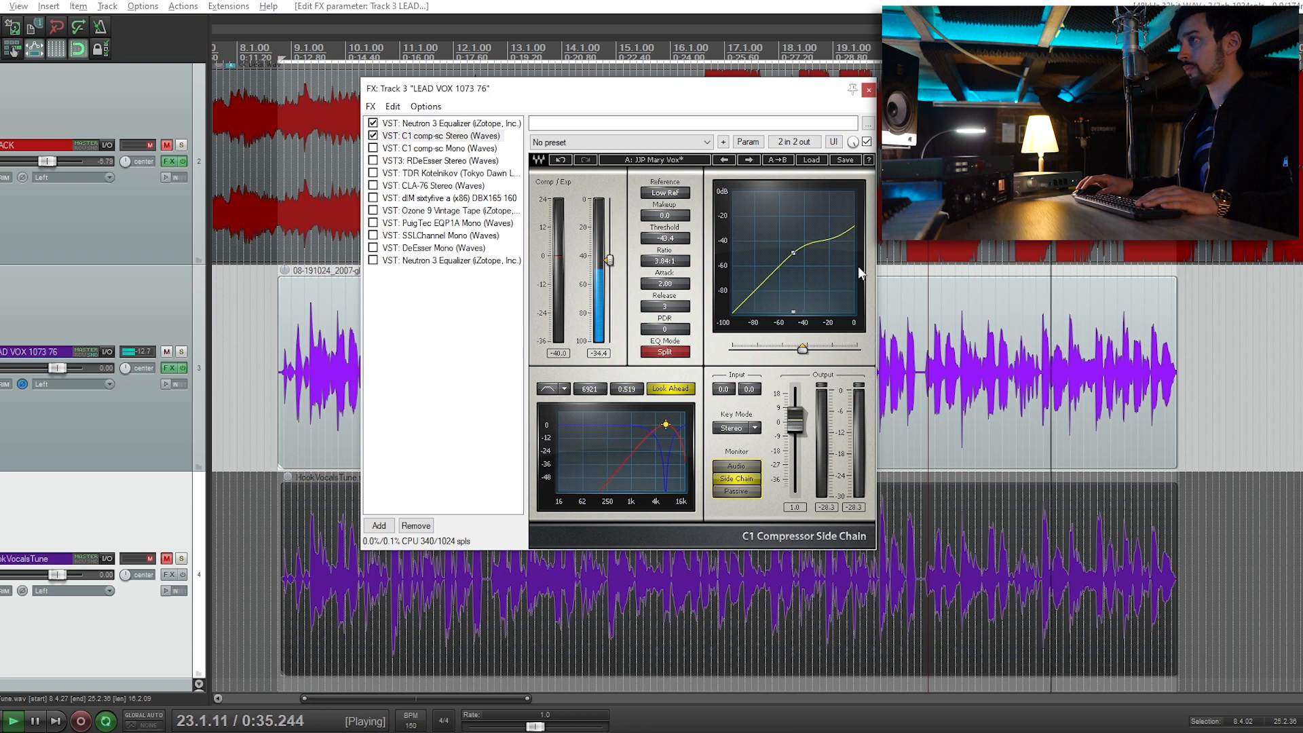
{"action": "key", "text": "space"}
{"action": "double_click", "coordinate": [1062, 379]}
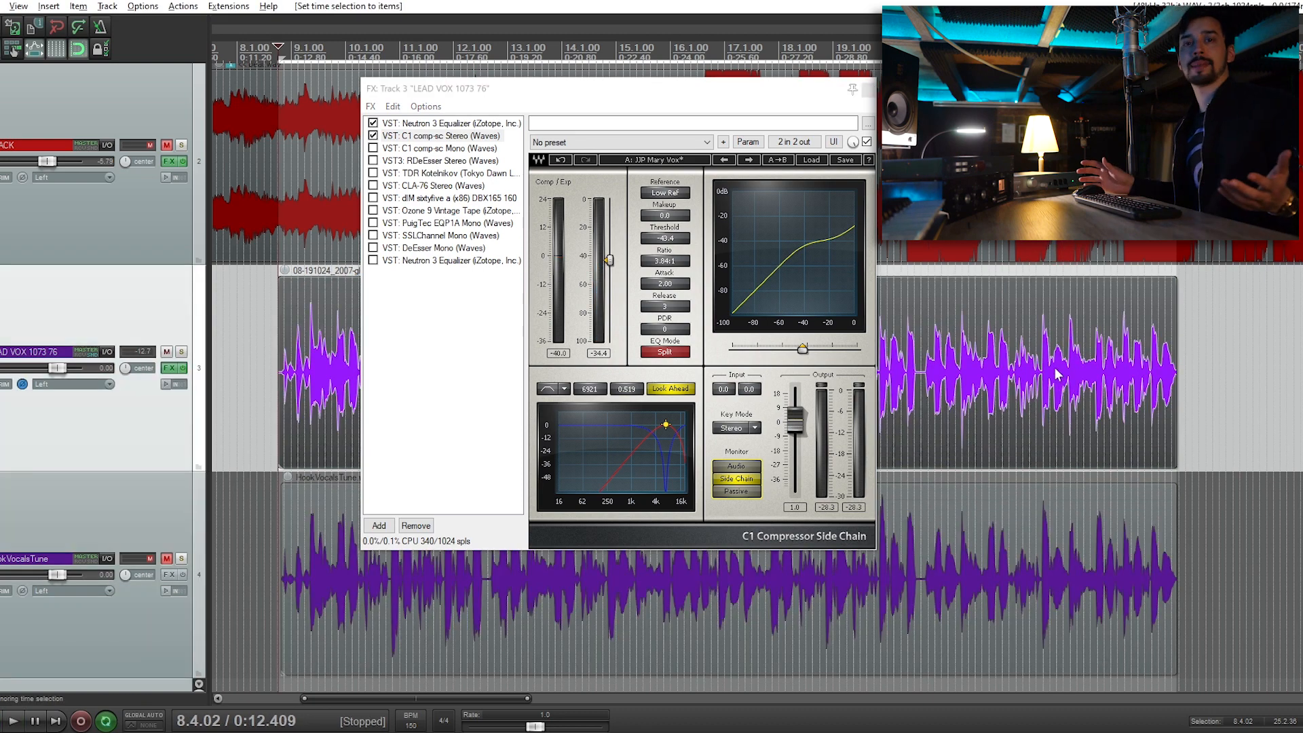
Enable C1 comp-sc Mono on LEAD VOX 1073 76, set its monitor to Side Chain and play the vocal
{"action": "left_click", "coordinate": [372, 148]}
{"action": "left_click", "coordinate": [440, 147]}
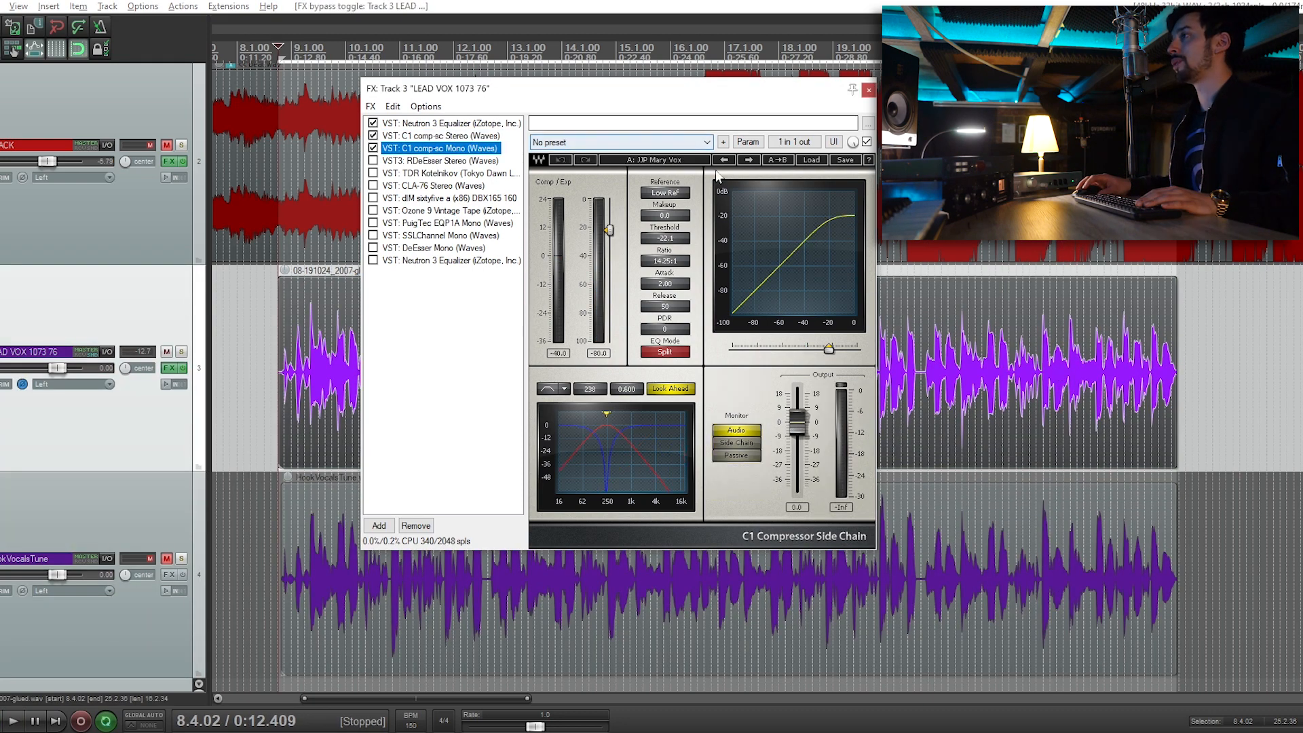
{"action": "left_click", "coordinate": [728, 445]}
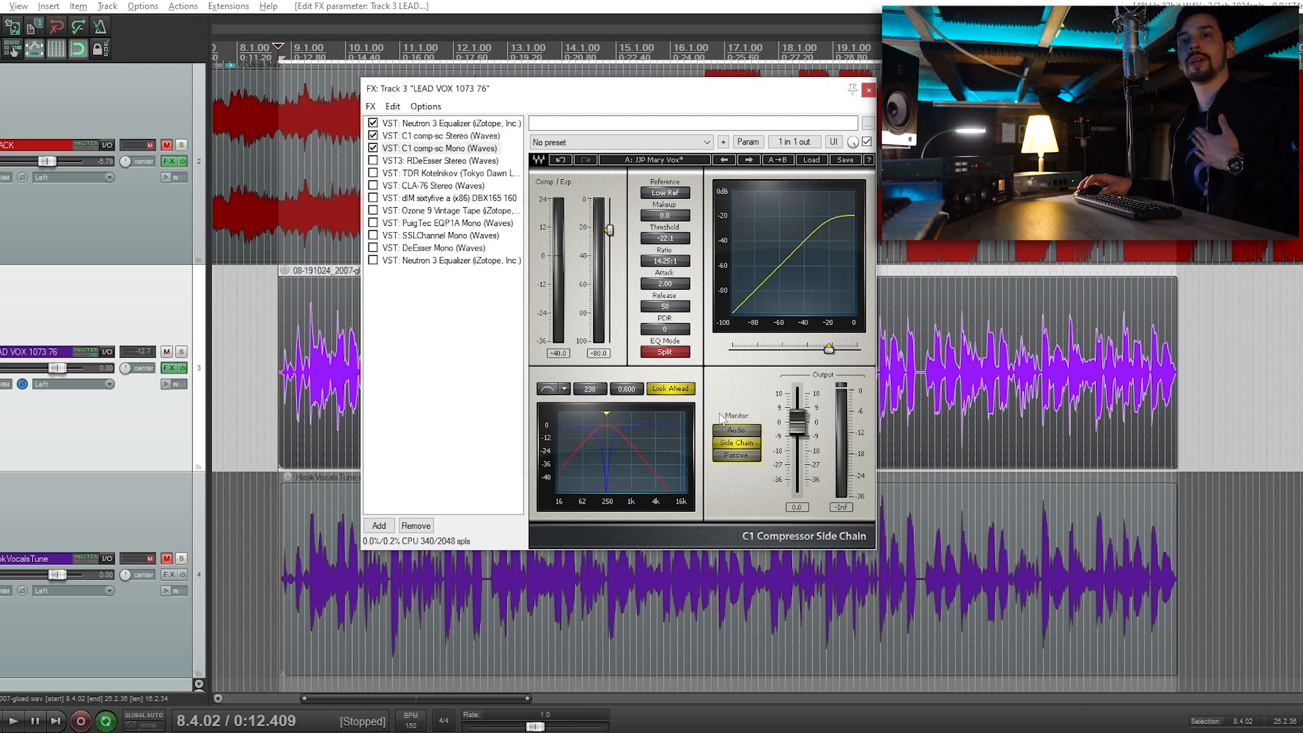
{"action": "left_click", "coordinate": [965, 362]}
{"action": "key", "text": "space"}
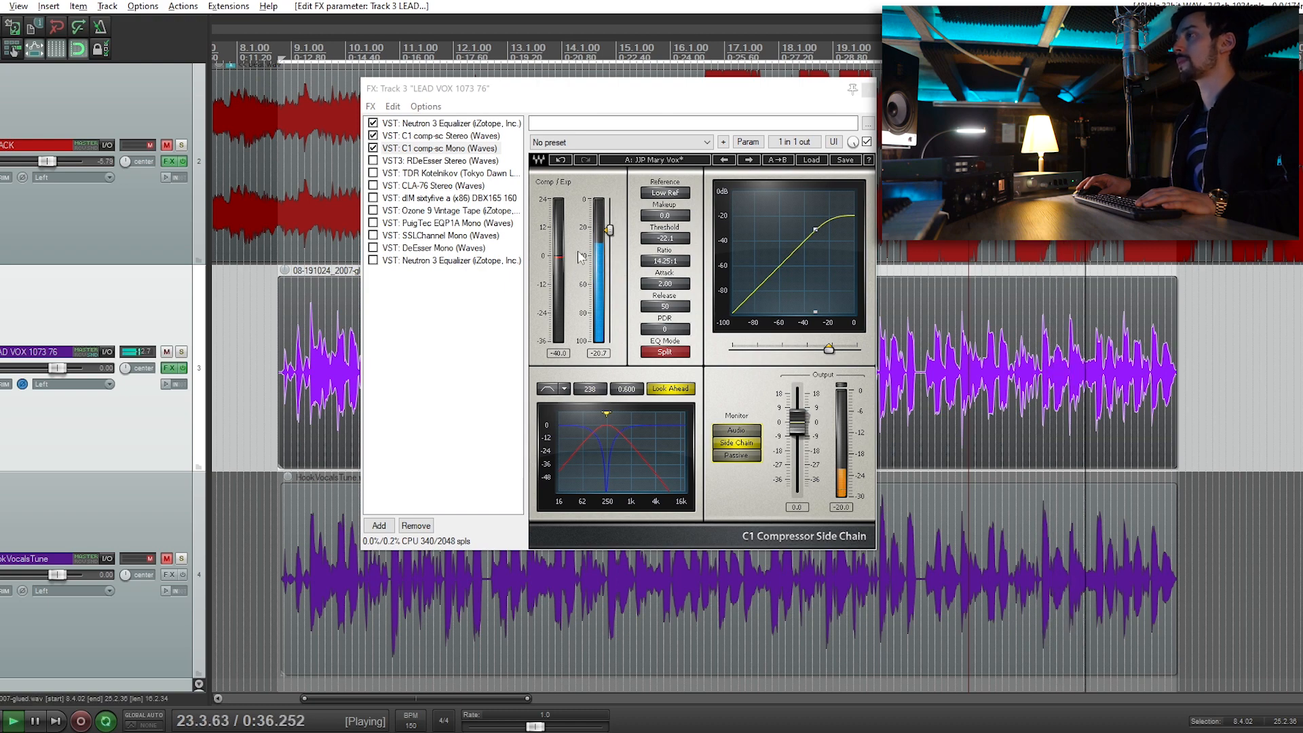
{"action": "key", "text": "space"}
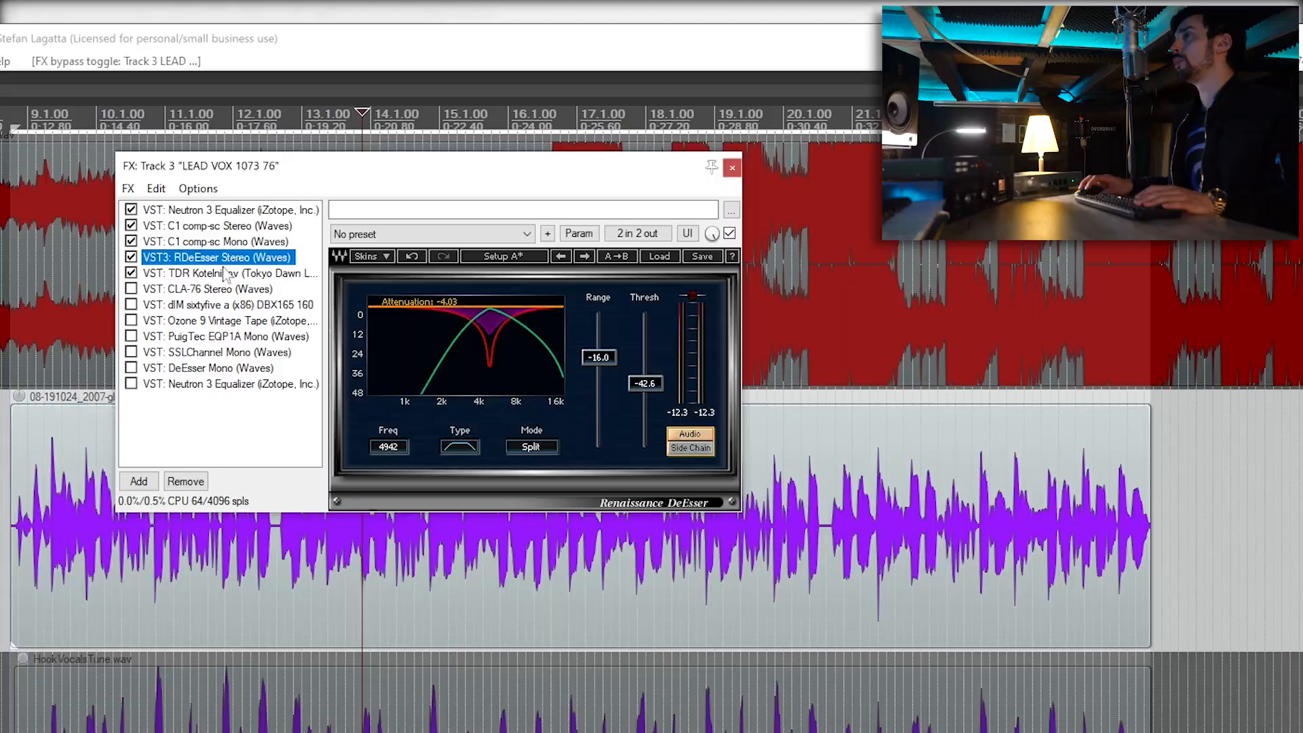
Show the TDR Kotelnikov compressor and listen to its Delta signal, restoring the normal output at the end
{"action": "left_click", "coordinate": [226, 273]}
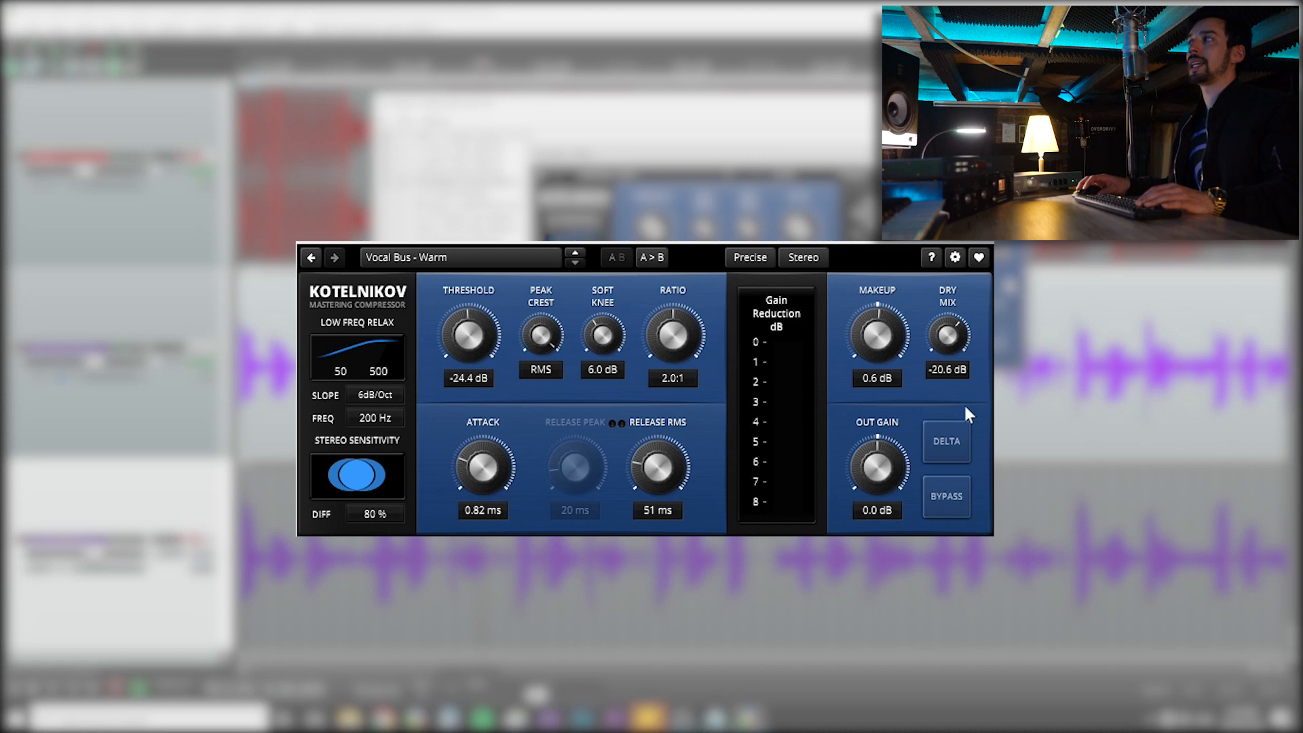
{"action": "left_click", "coordinate": [944, 440]}
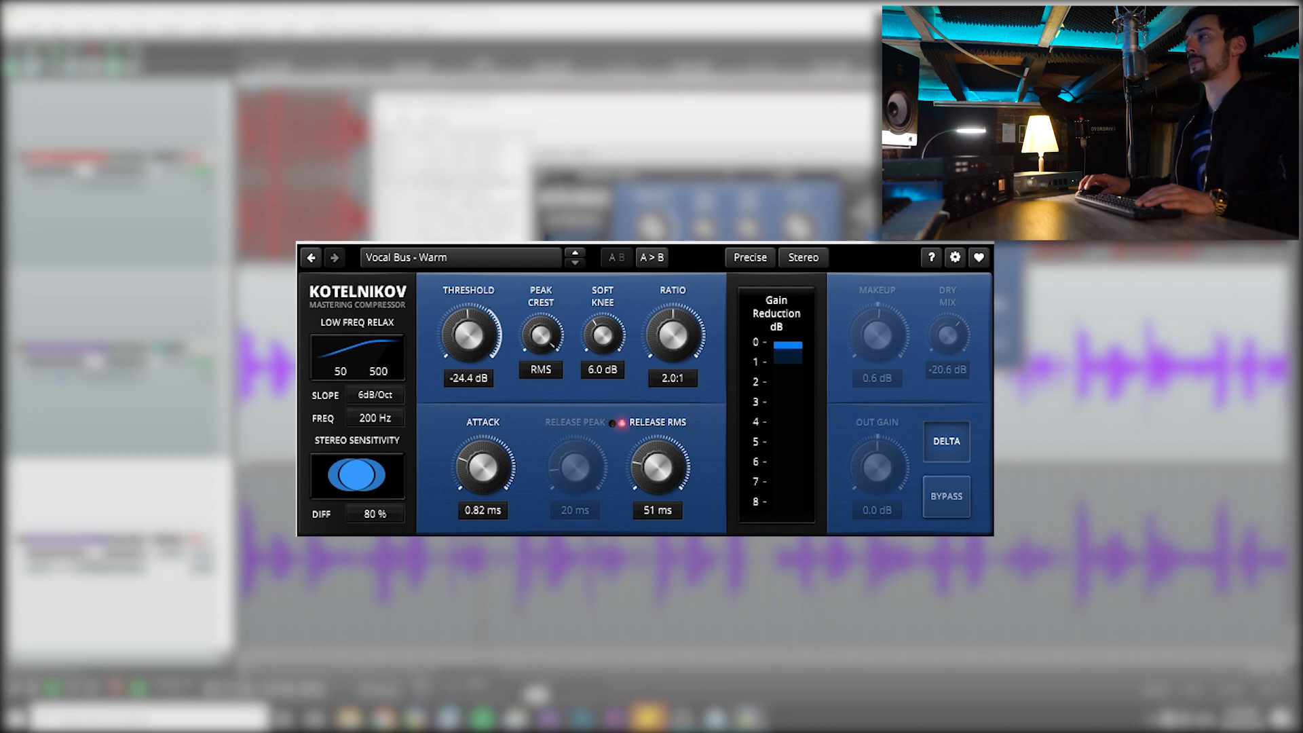
{"action": "left_click", "coordinate": [935, 449]}
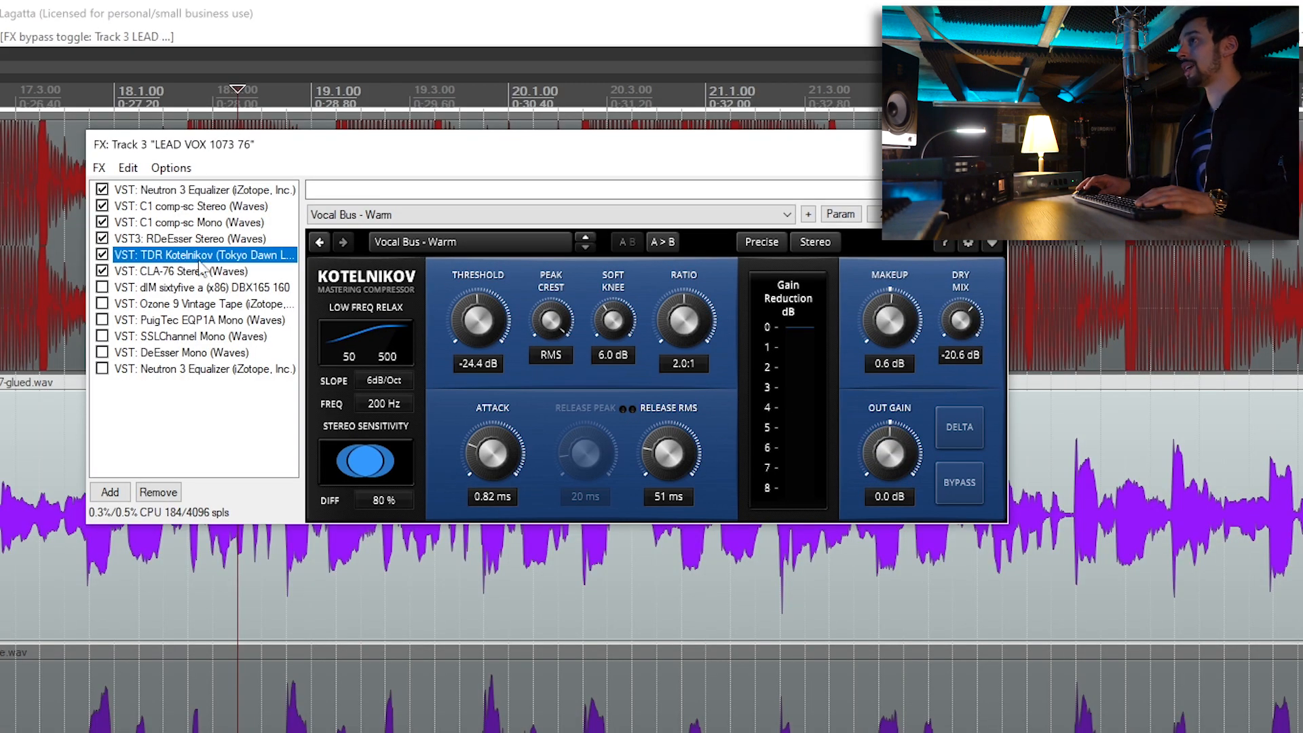
Show the CLA-76 Stereo compressor and play the lead vocal through it from an earlier position
{"action": "left_click", "coordinate": [201, 270]}
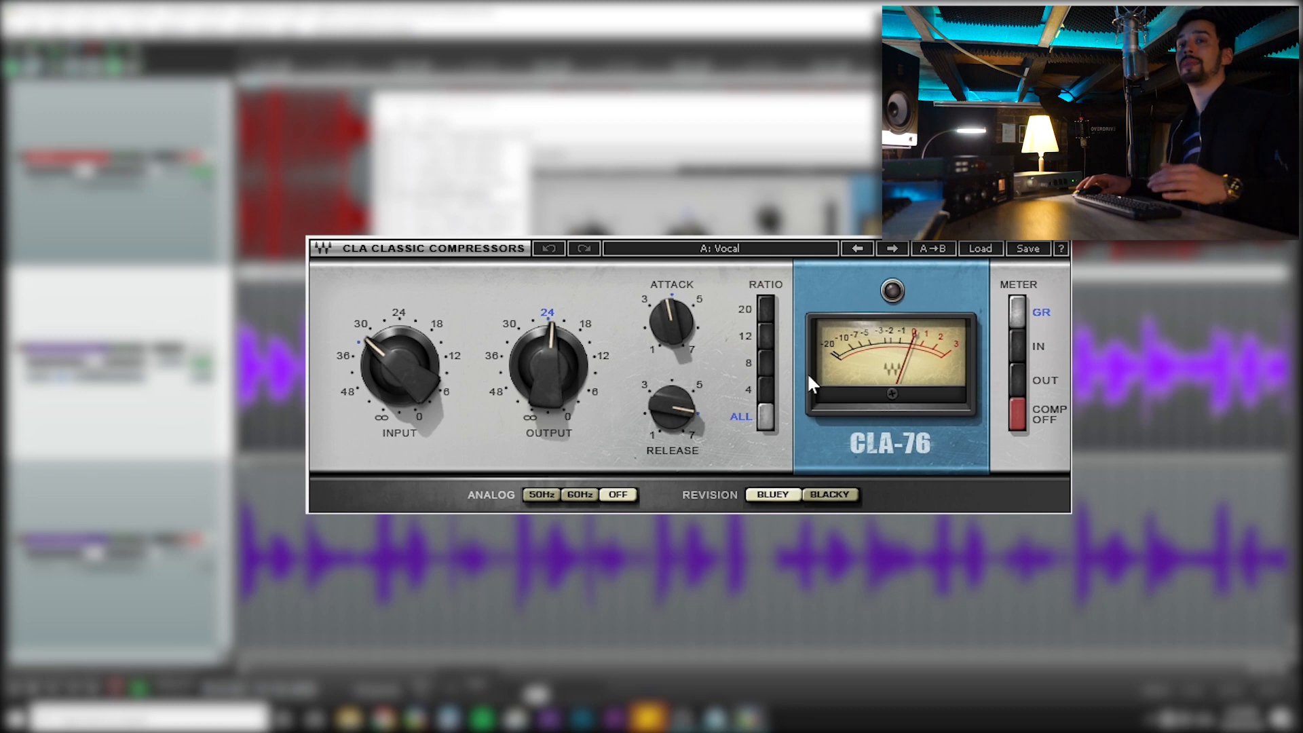
{"action": "left_click", "coordinate": [572, 591]}
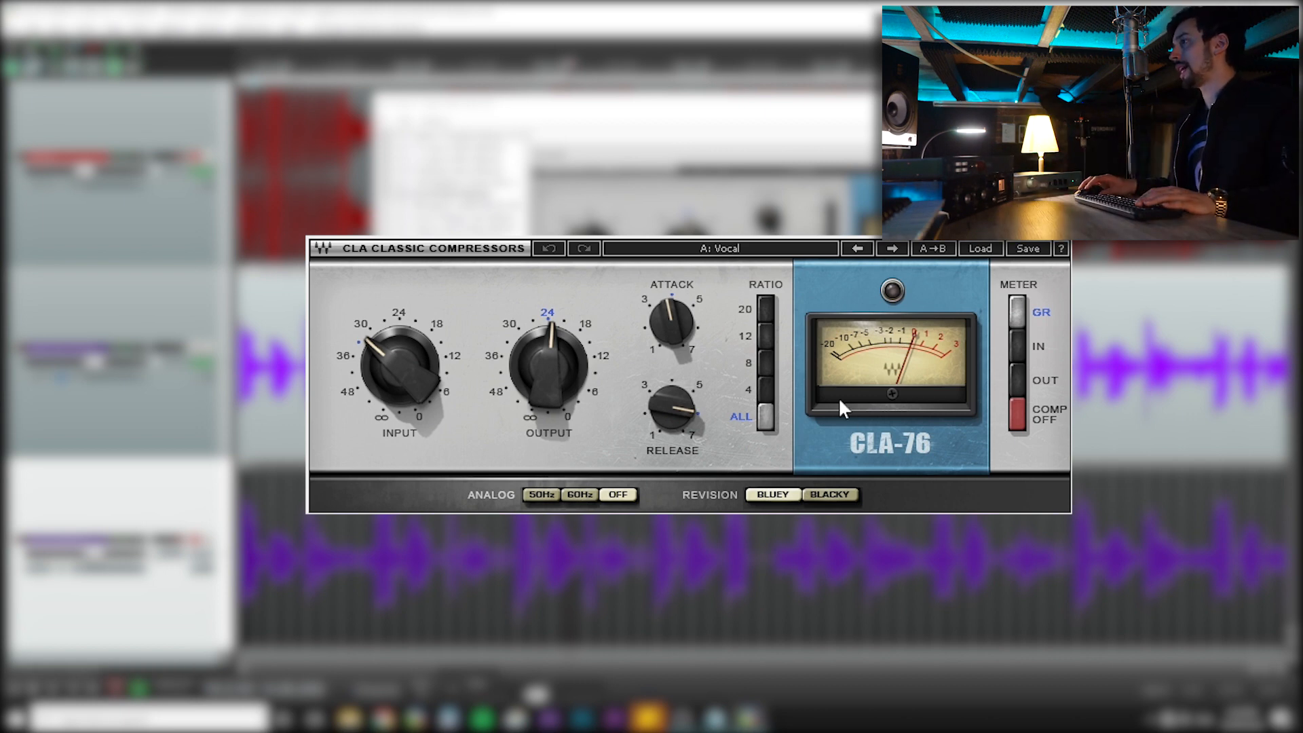
{"action": "left_click", "coordinate": [449, 589]}
{"action": "key", "text": "space"}
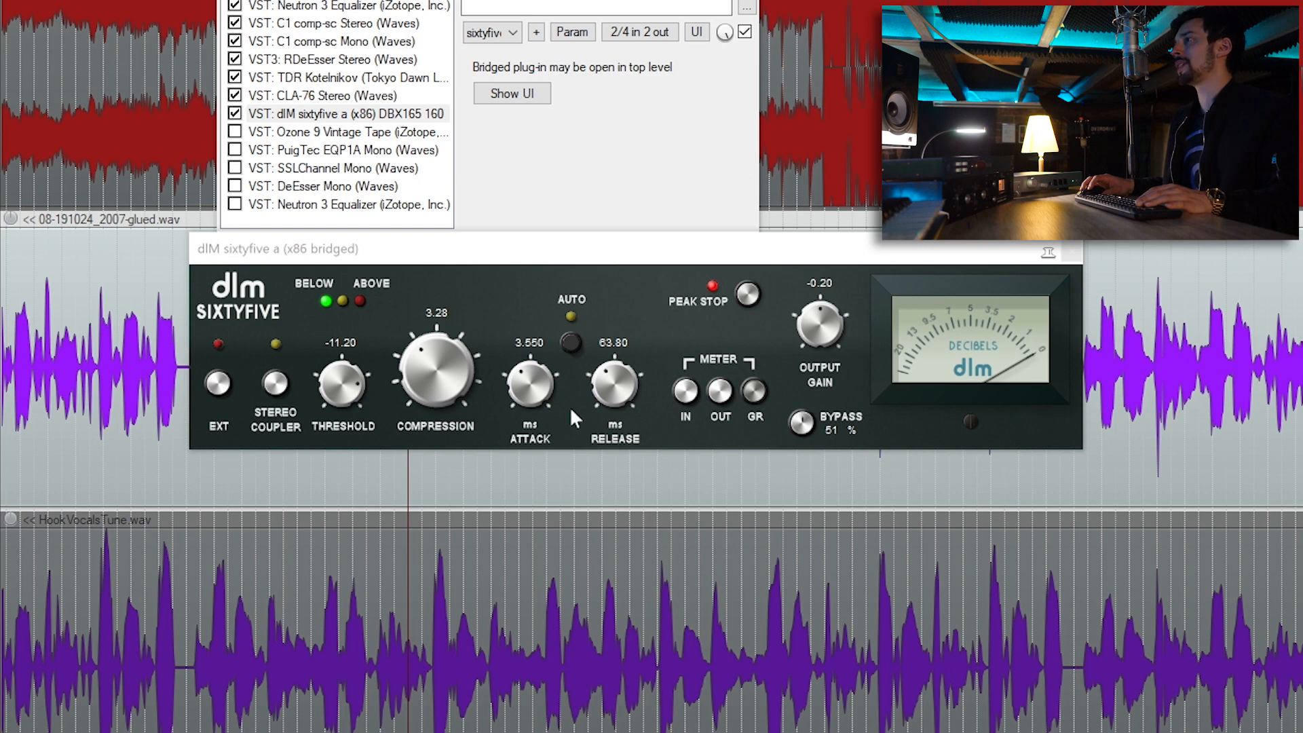
Play the vocal with the beat from bar 15 and compare Ozone 9 Vintage Tape active and bypassed
{"action": "left_click", "coordinate": [511, 472]}
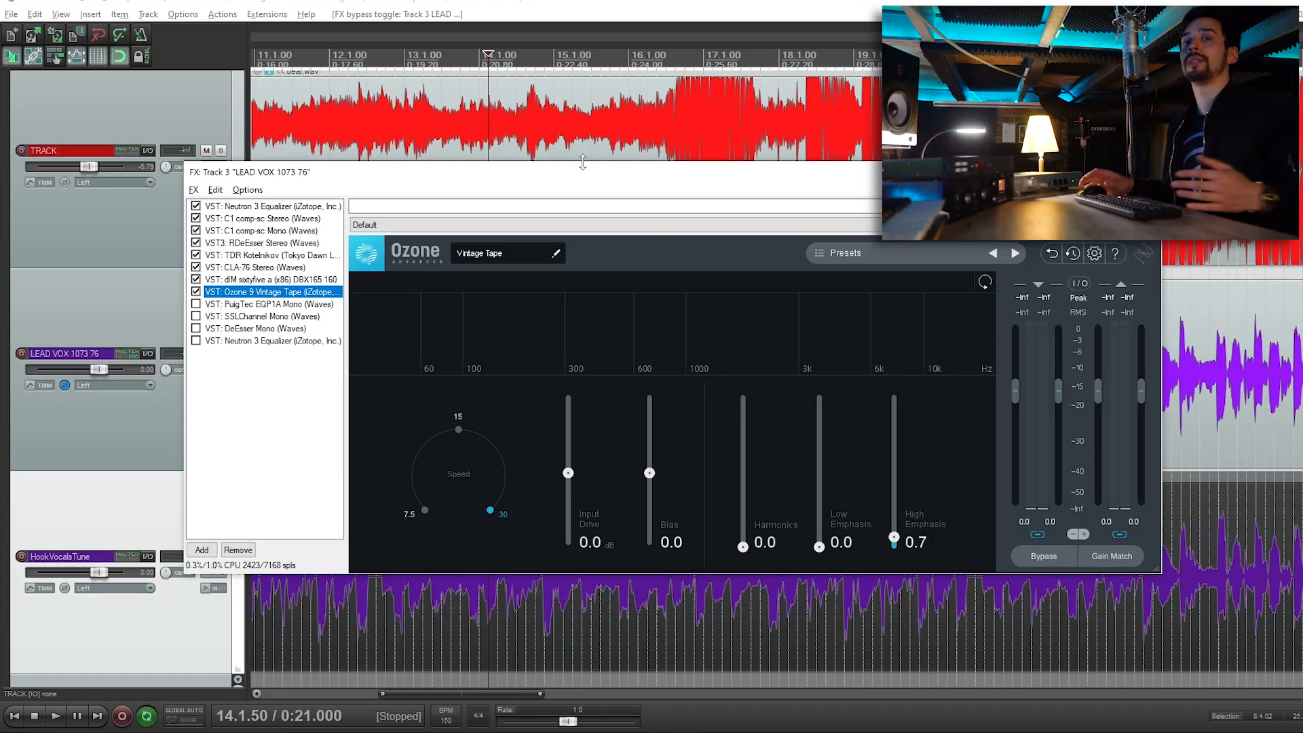
{"action": "left_click", "coordinate": [483, 158]}
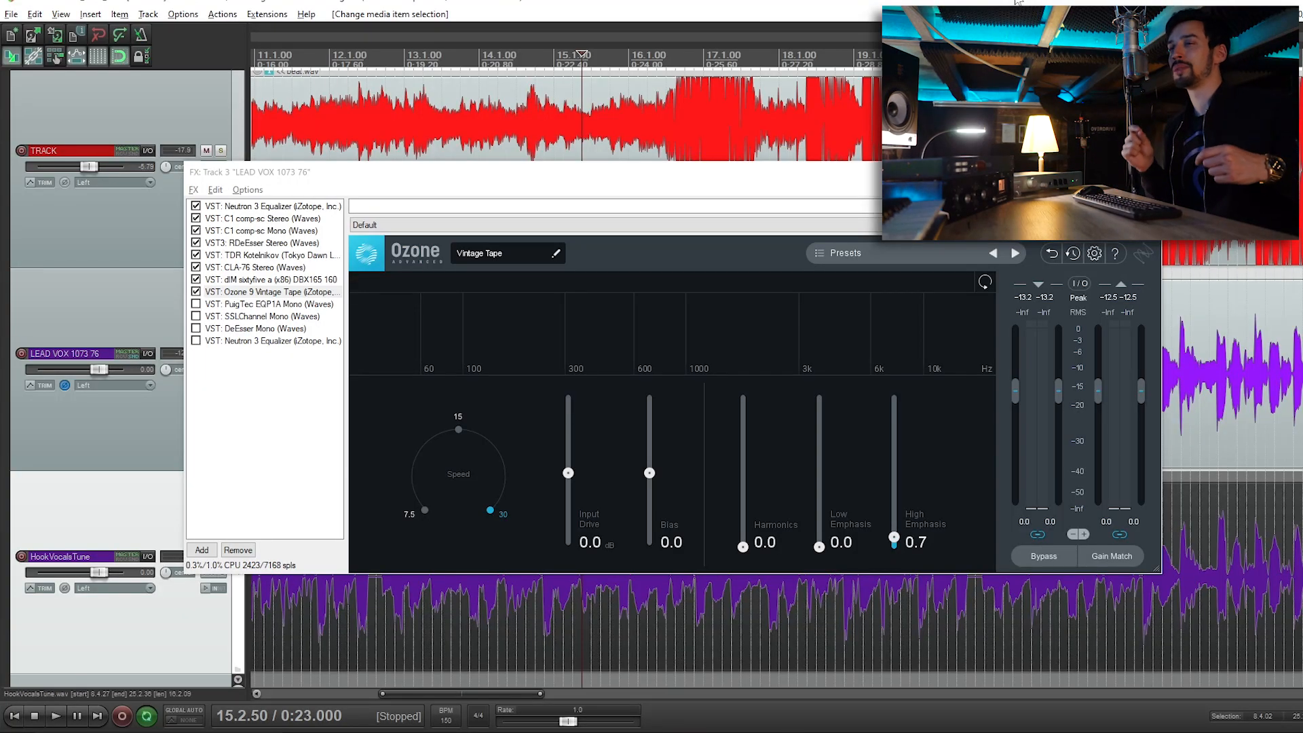
{"action": "key", "text": "space"}
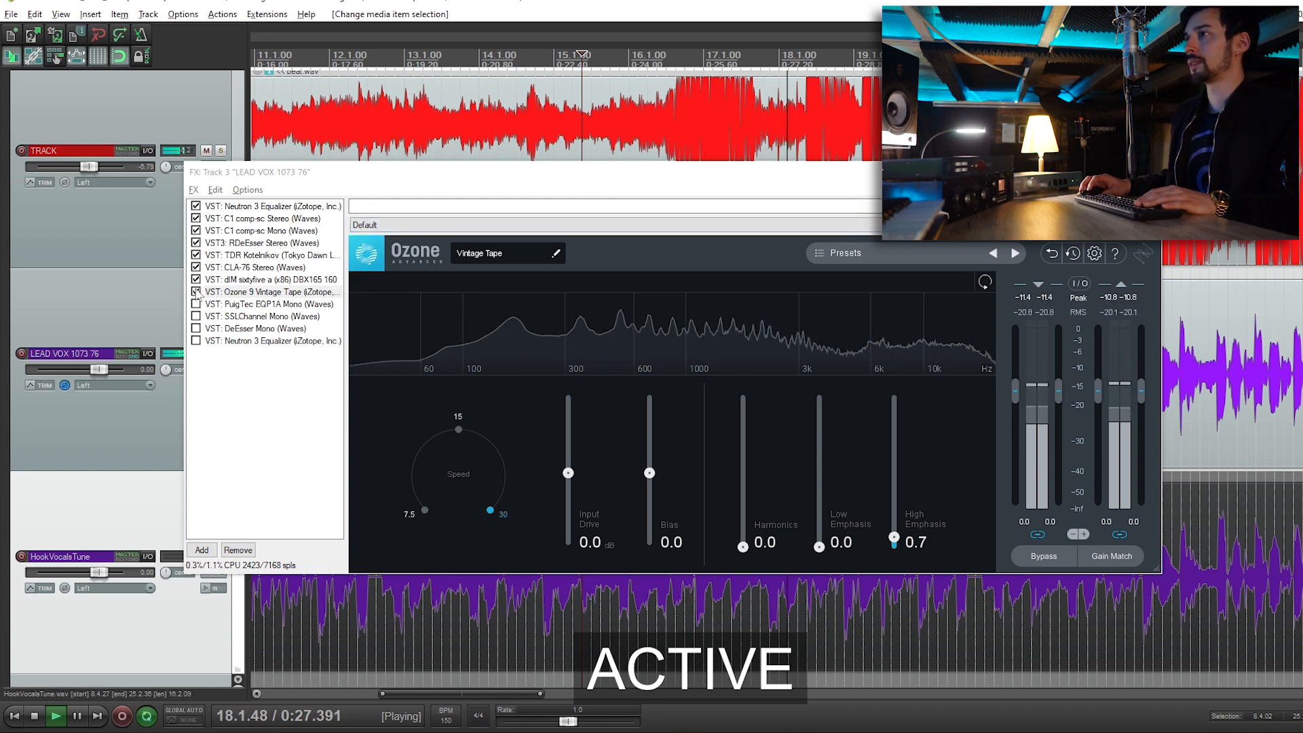
{"action": "left_click", "coordinate": [1042, 560]}
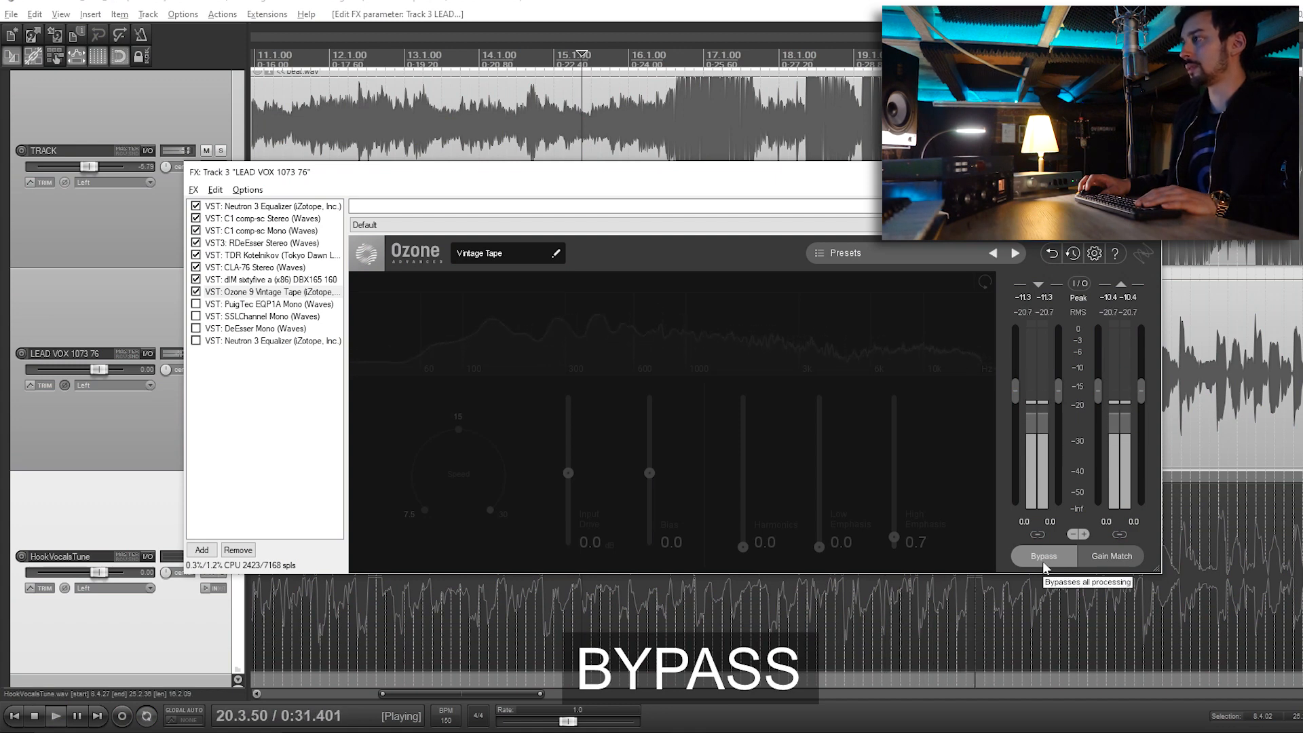
{"action": "left_click", "coordinate": [1042, 561]}
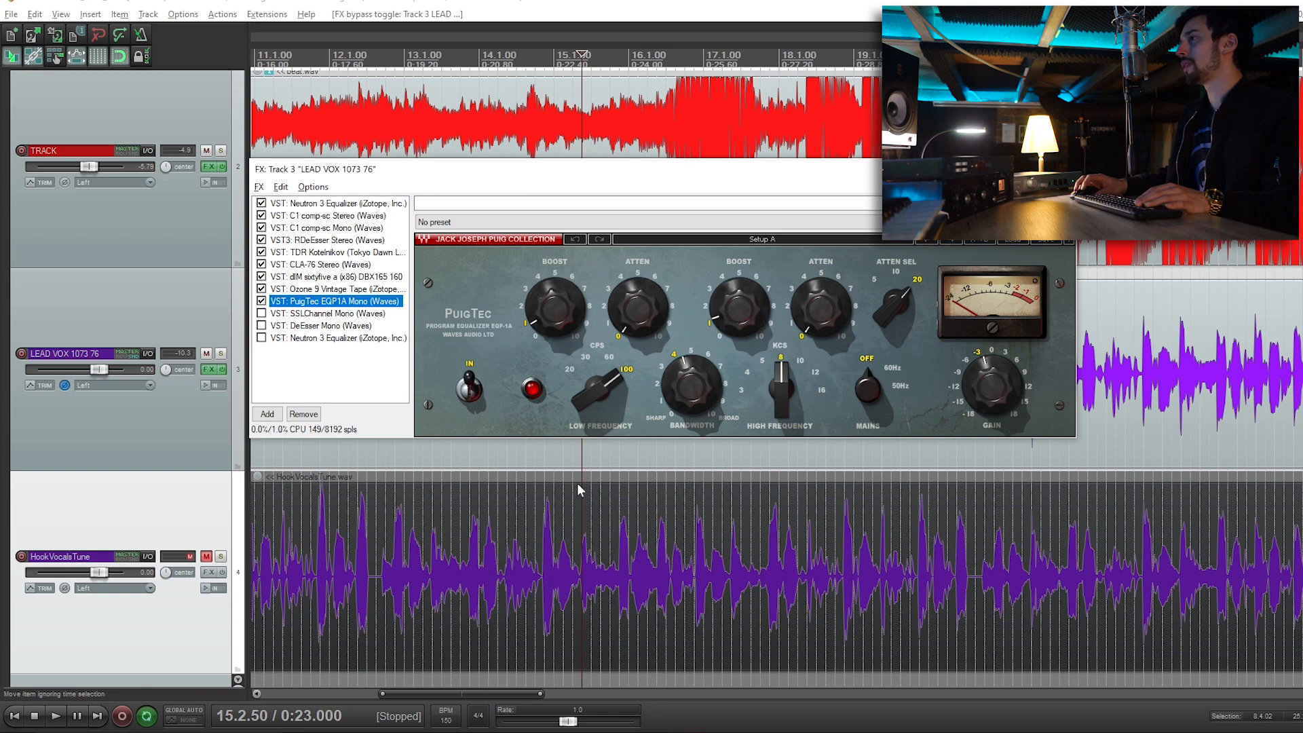
Play the lead vocal from the glued clip's start and compare PuigTec EQP1A Mono active and bypassed
{"action": "left_click", "coordinate": [493, 534]}
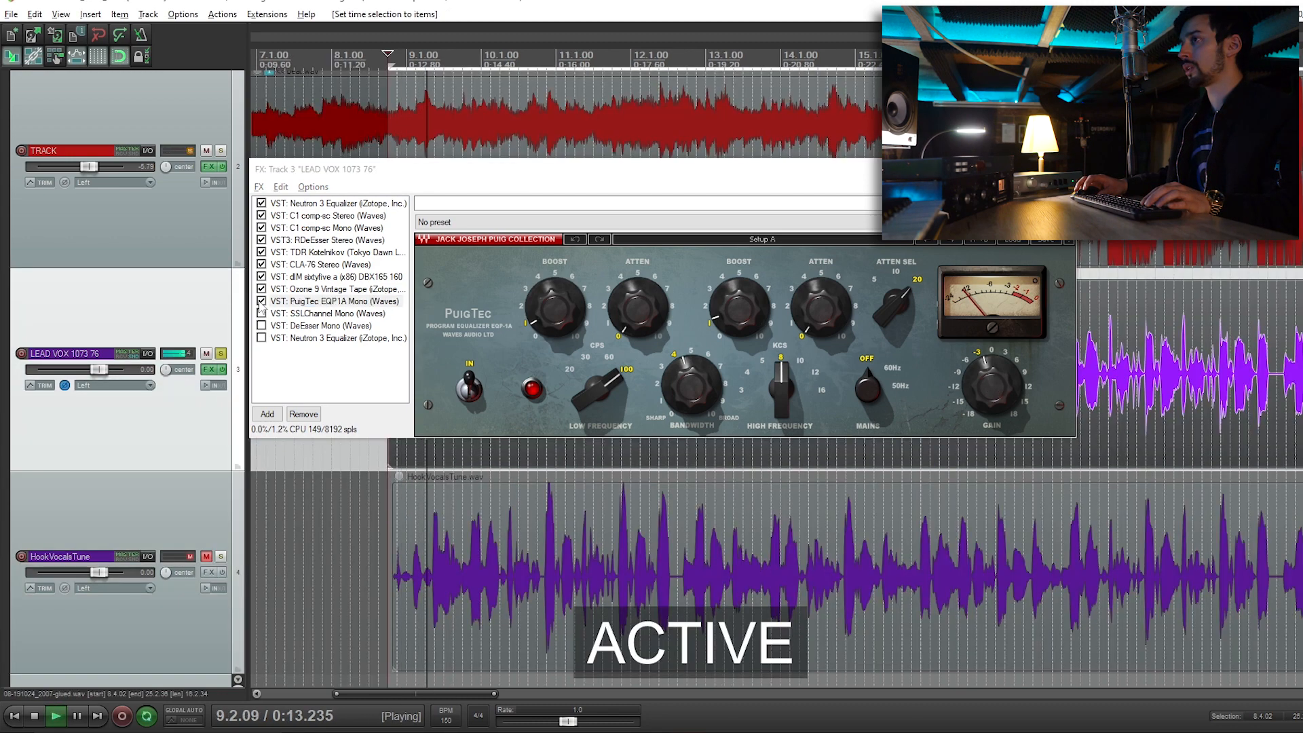
{"action": "left_click", "coordinate": [261, 301]}
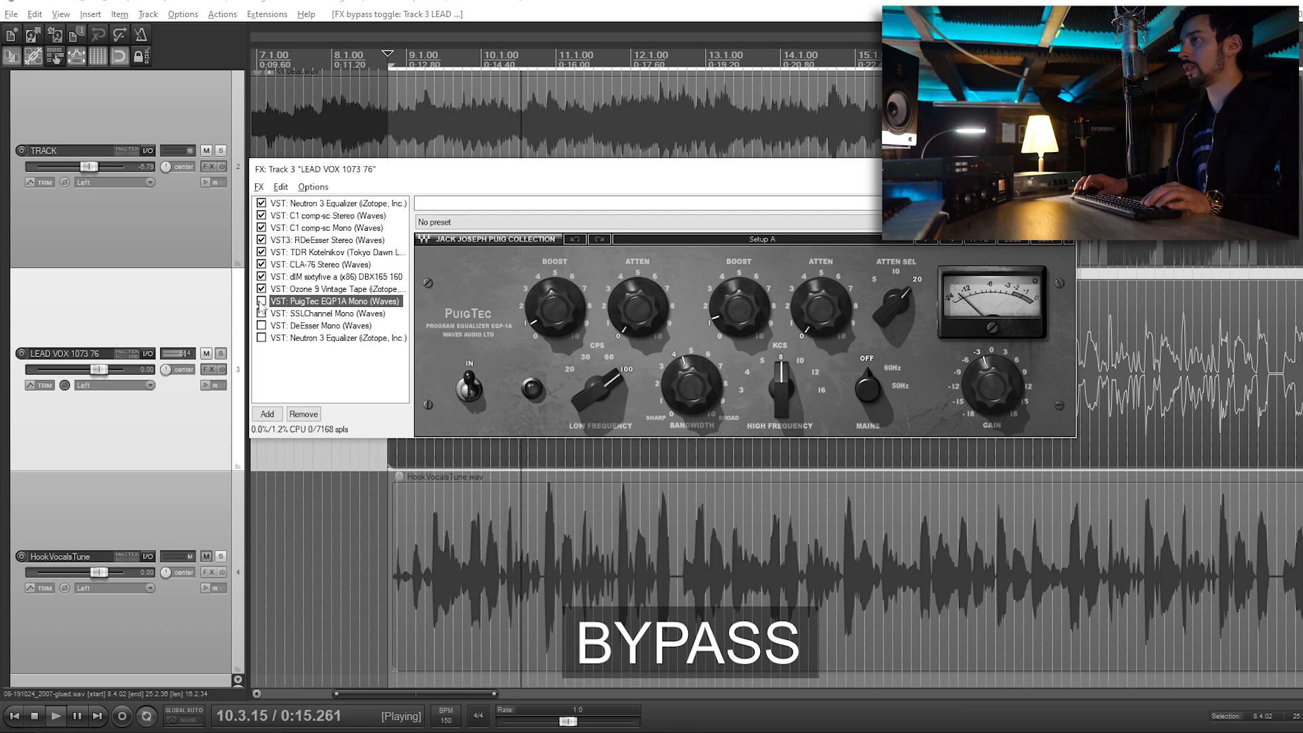
{"action": "left_click", "coordinate": [261, 301]}
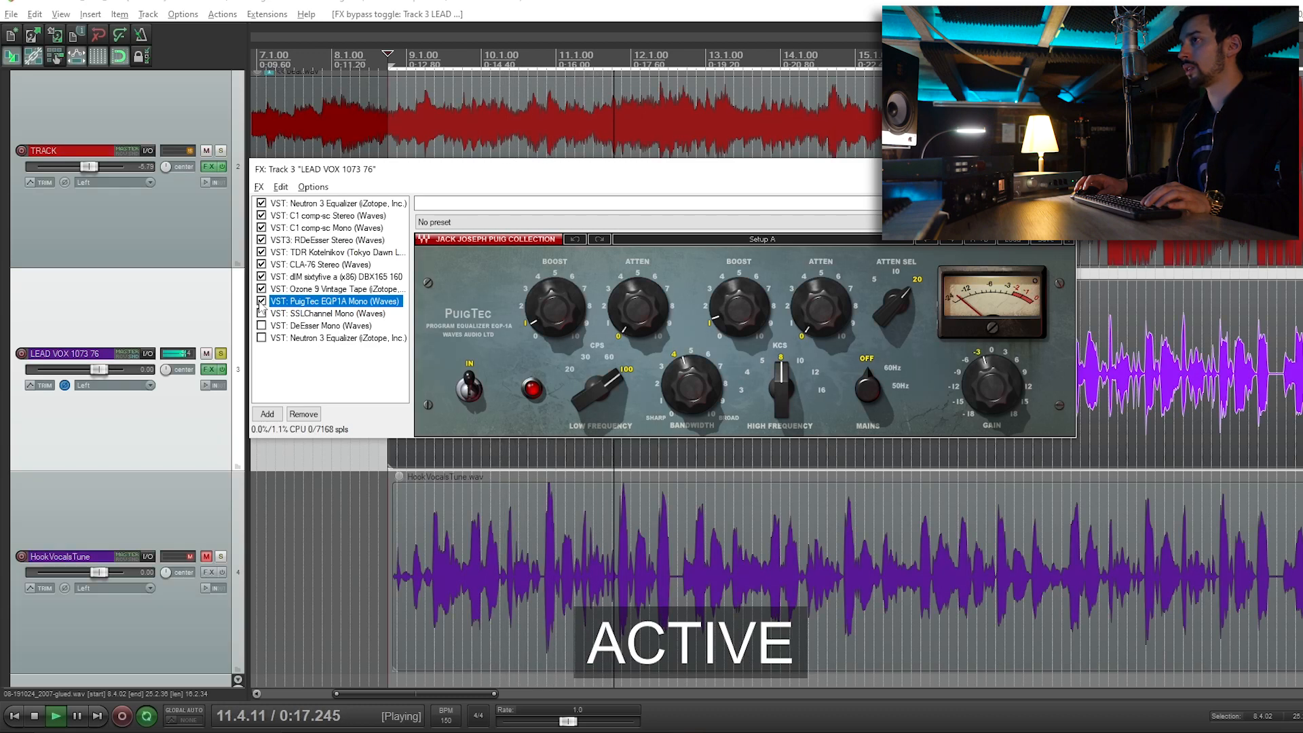
{"action": "left_click", "coordinate": [991, 385]}
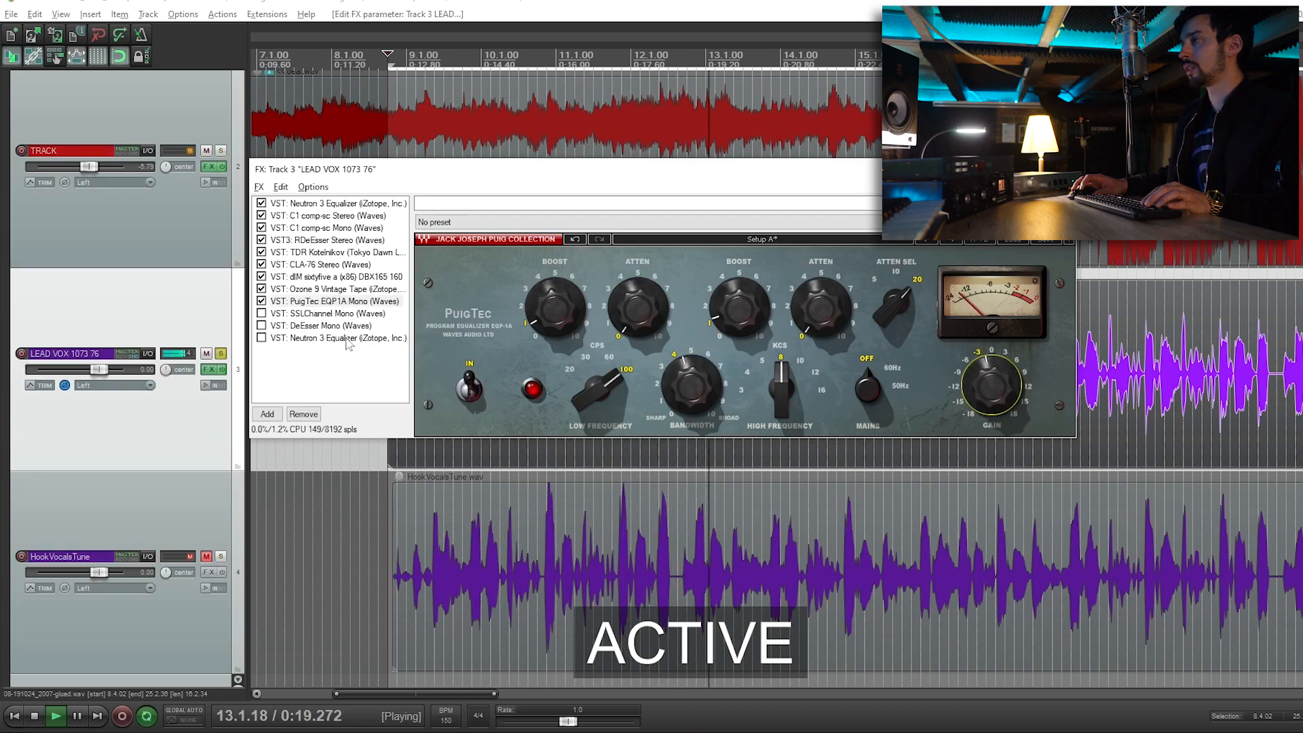
{"action": "left_click", "coordinate": [262, 302]}
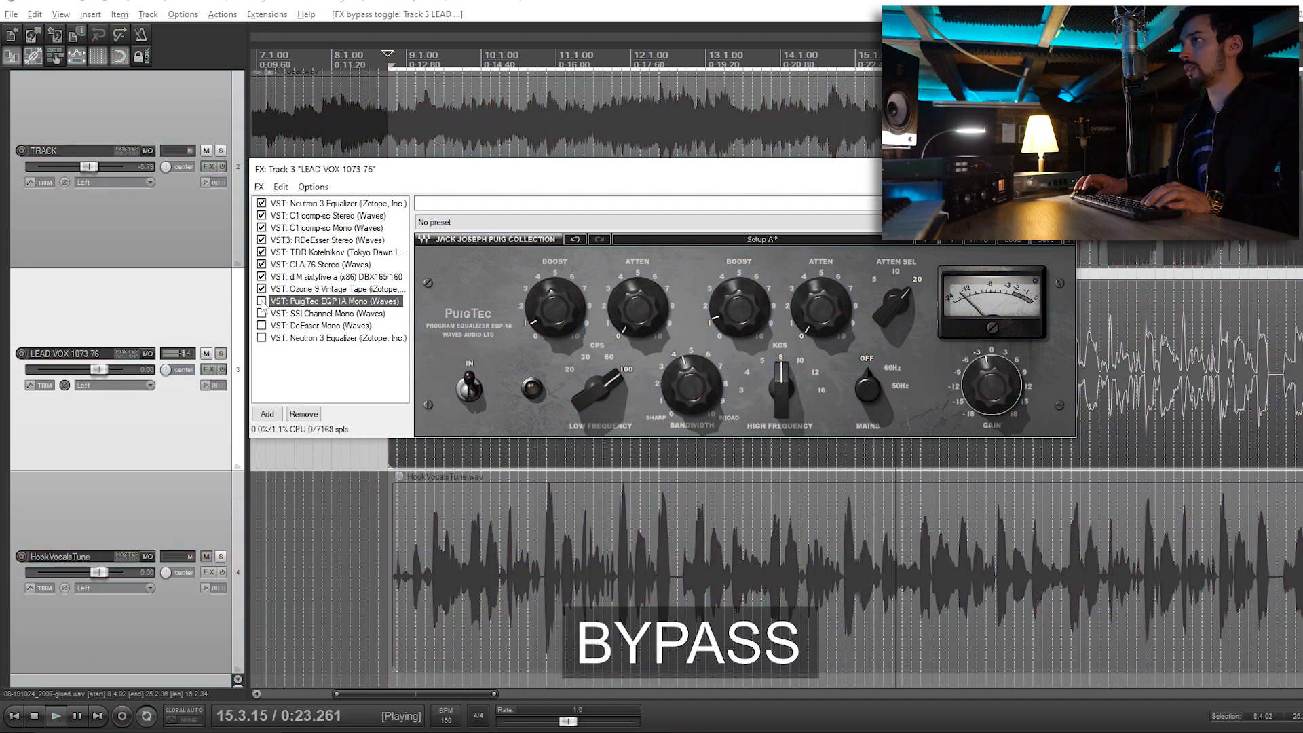
{"action": "key", "text": "space"}
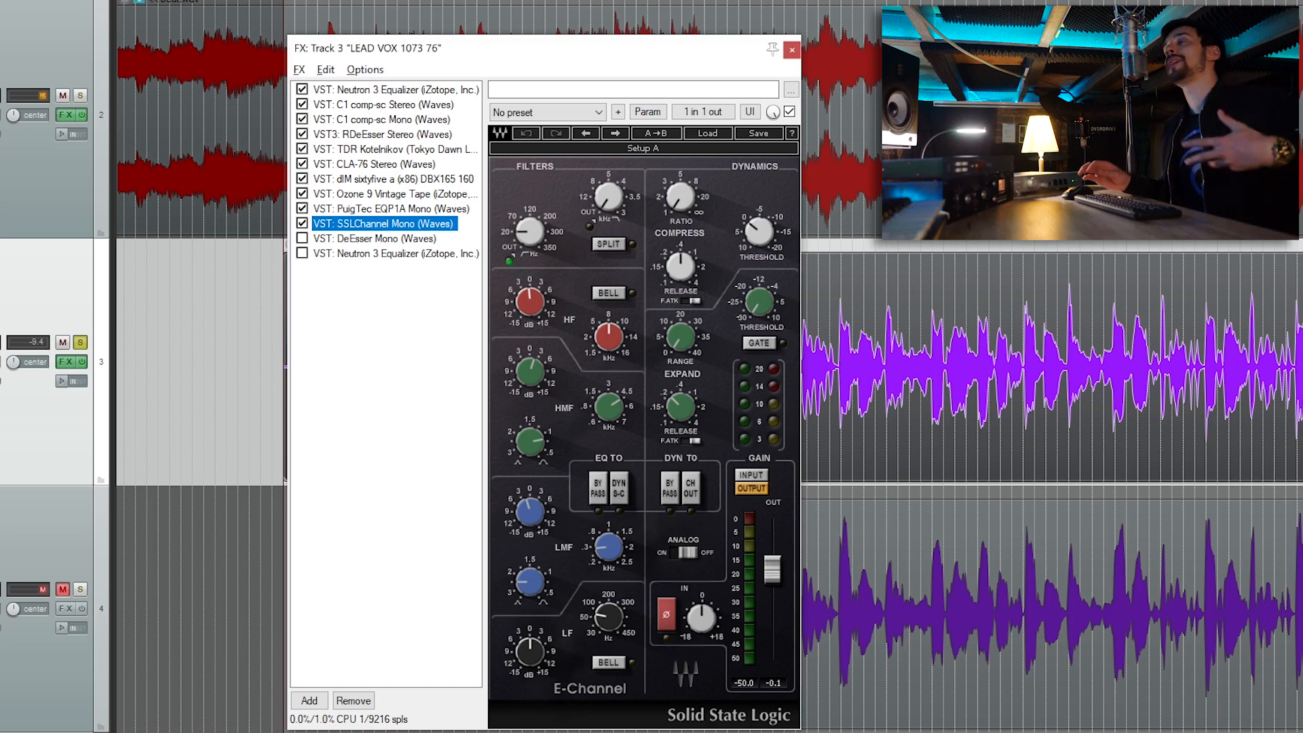
Boost the SSLChannel's HMF gain to 8.9 dB during playback to exaggerate the high mids, and turn it back down
{"action": "mouse_move", "coordinate": [616, 411]}
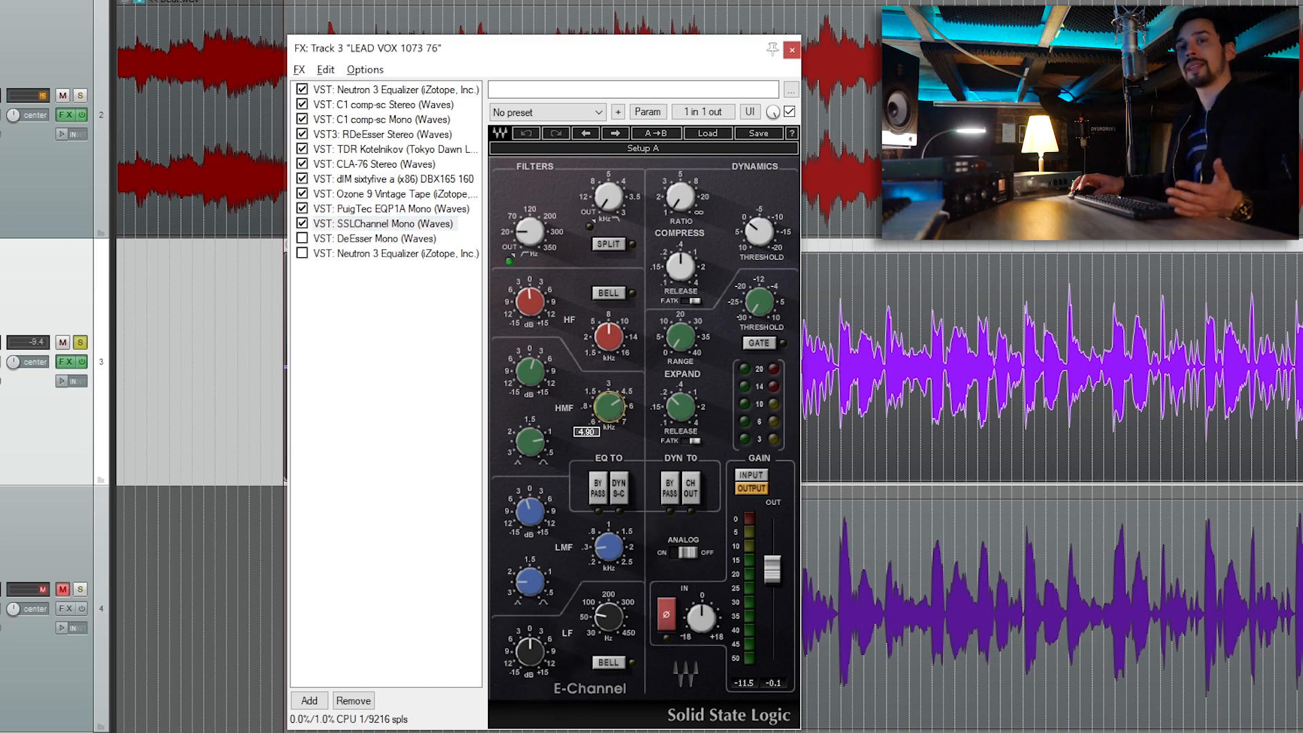
{"action": "left_click_drag", "start_coordinate": [523, 382], "coordinate": [522, 374]}
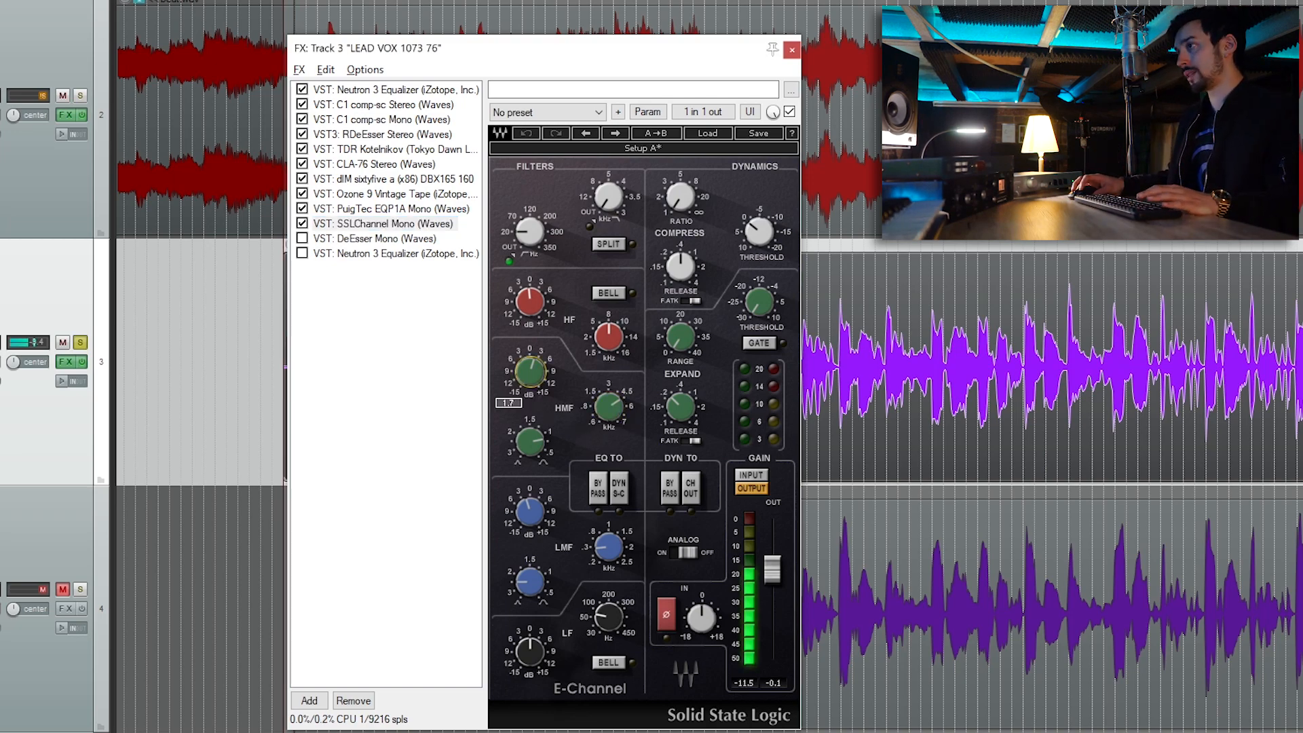
{"action": "left_click_drag", "start_coordinate": [528, 372], "coordinate": [528, 369]}
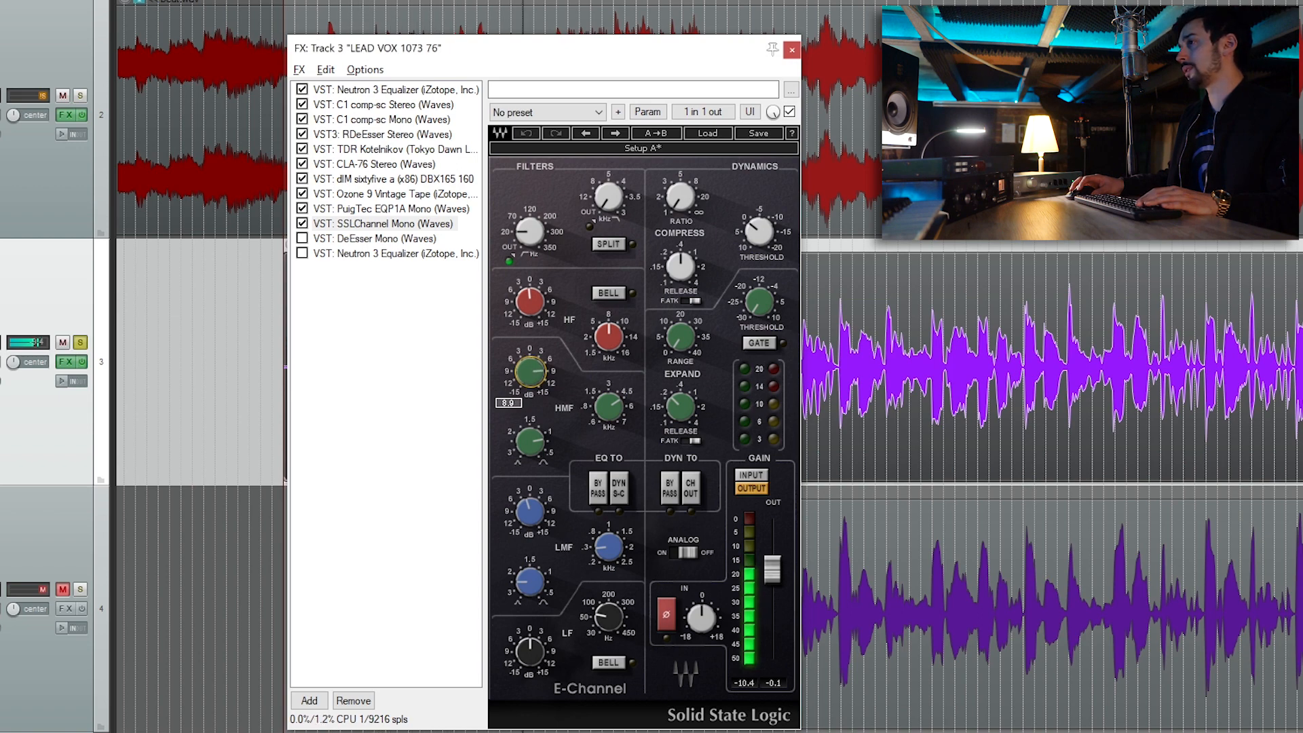
{"action": "left_click_drag", "start_coordinate": [529, 371], "coordinate": [521, 380]}
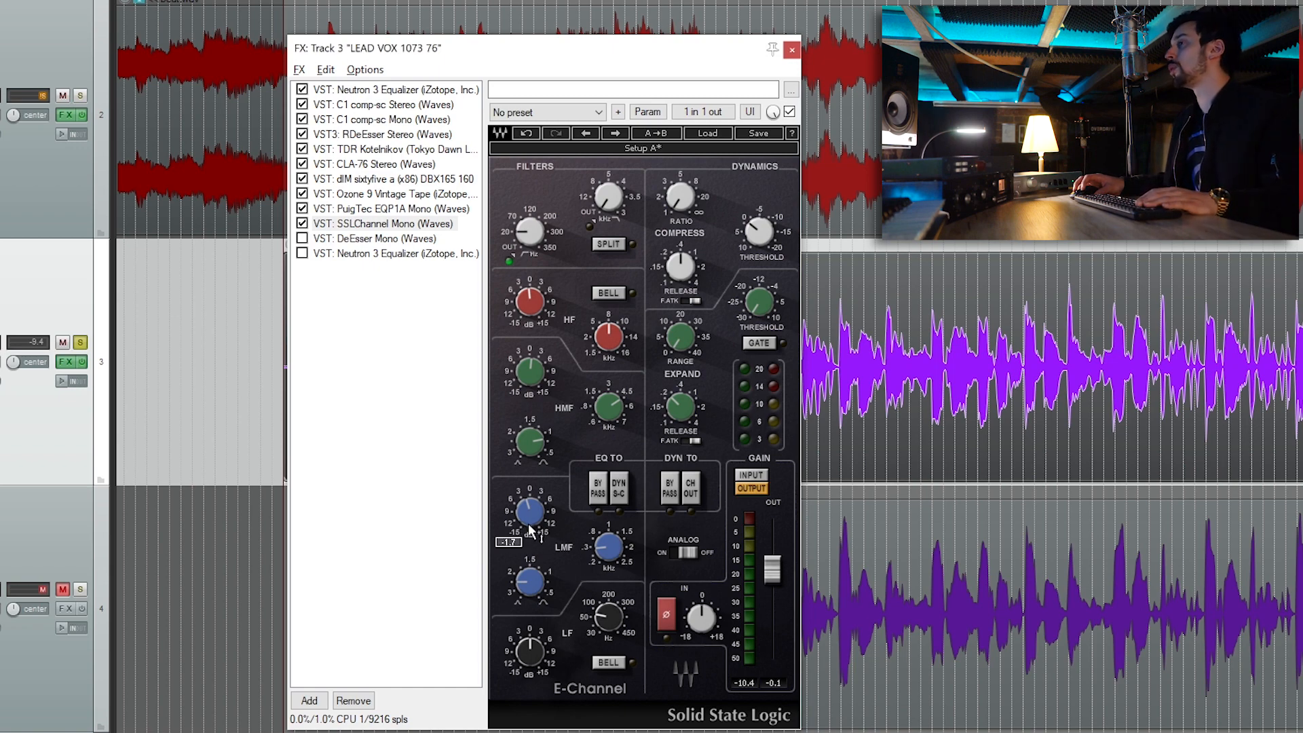
Boost the SSLChannel's LMF gain to 10.8 dB while the vocal plays, and return it to a slight cut
{"action": "left_click_drag", "start_coordinate": [530, 529], "coordinate": [530, 526]}
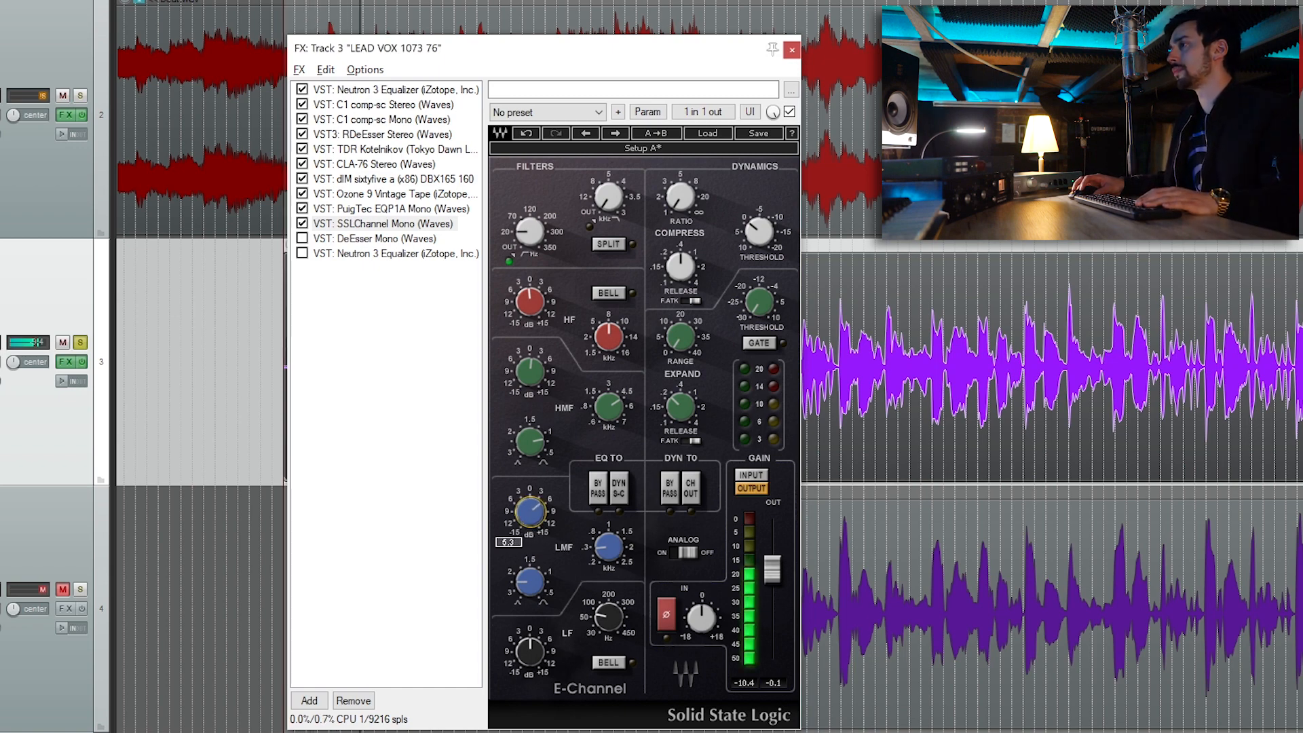
{"action": "left_click_drag", "start_coordinate": [530, 512], "coordinate": [530, 513]}
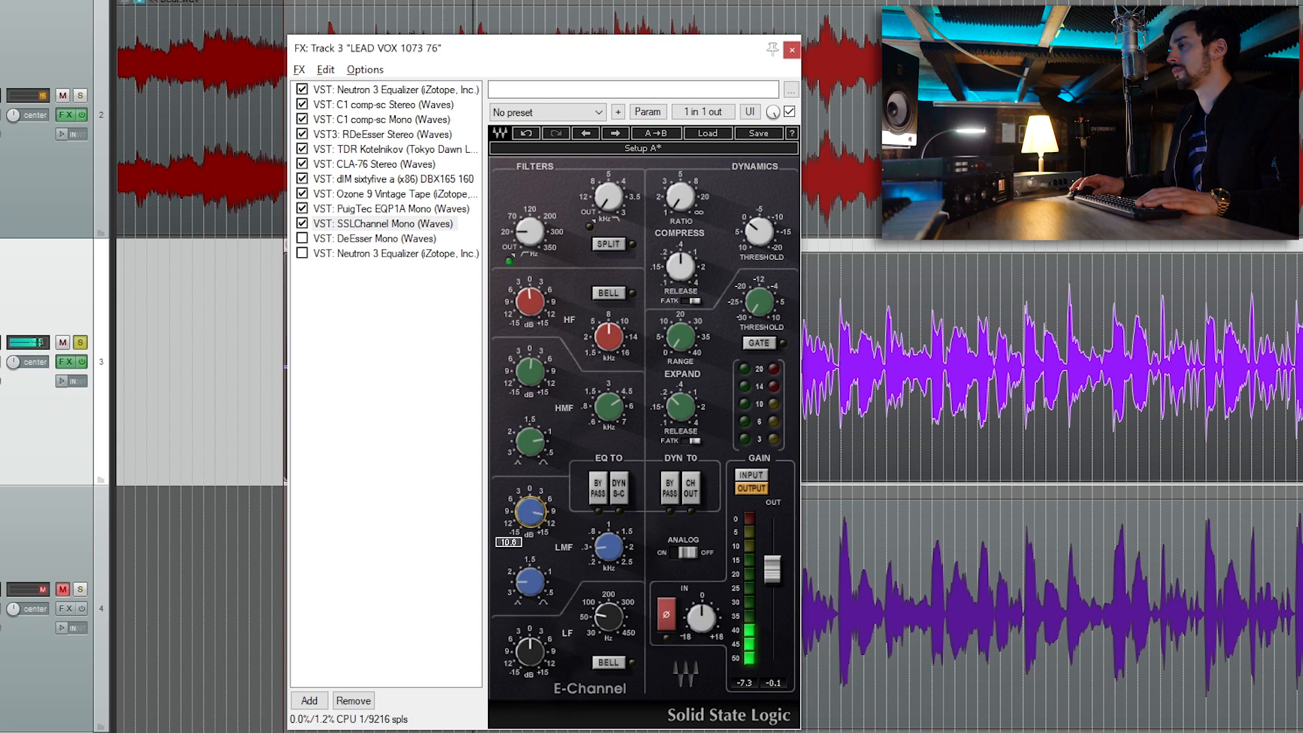
{"action": "left_click_drag", "start_coordinate": [530, 513], "coordinate": [530, 516]}
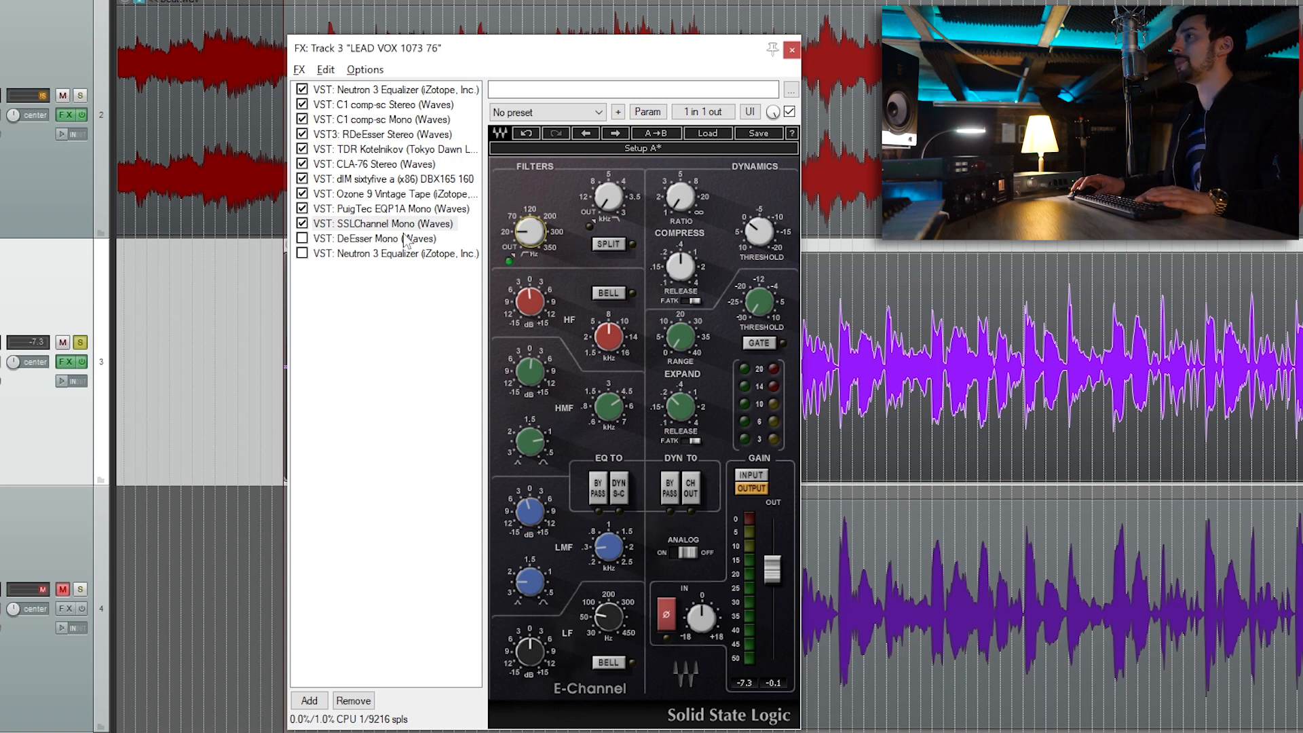
Show the Ozone 9 Vintage Tape settings and return to the SSLChannel's low-cut filter
{"action": "left_click", "coordinate": [428, 195]}
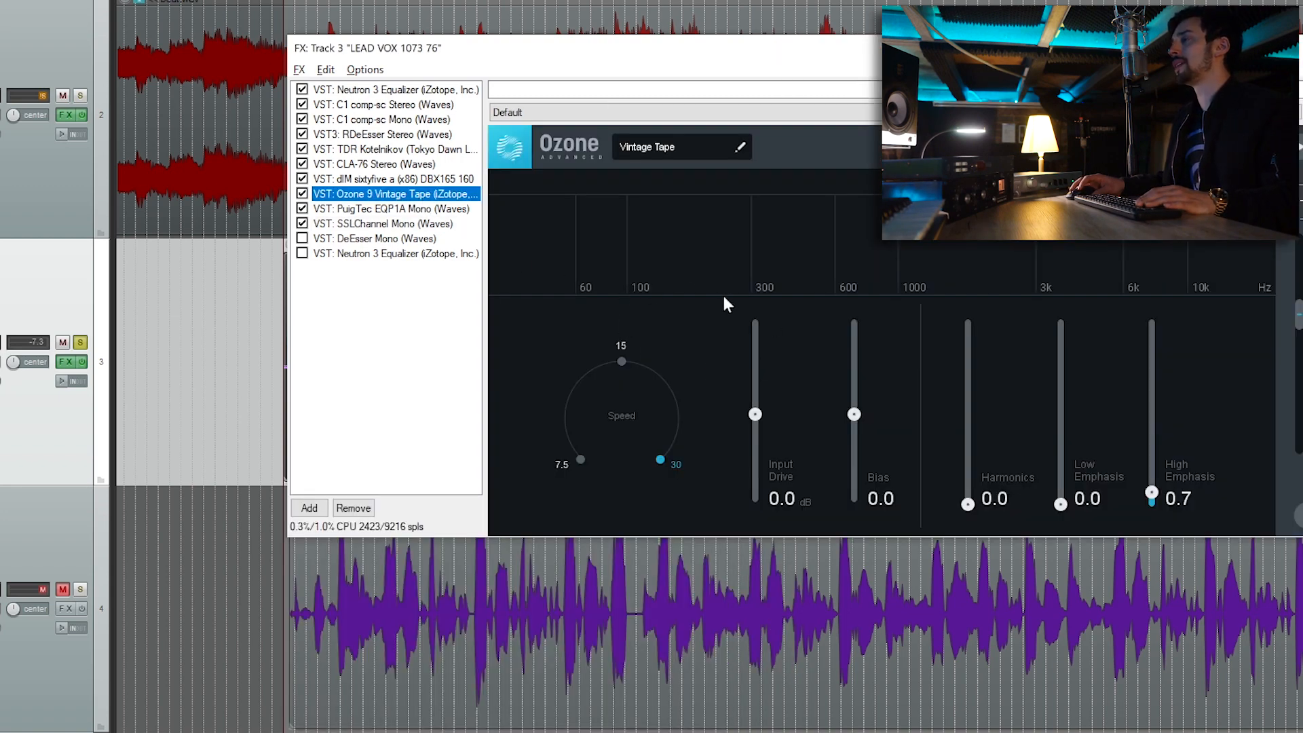
{"action": "left_click", "coordinate": [387, 224]}
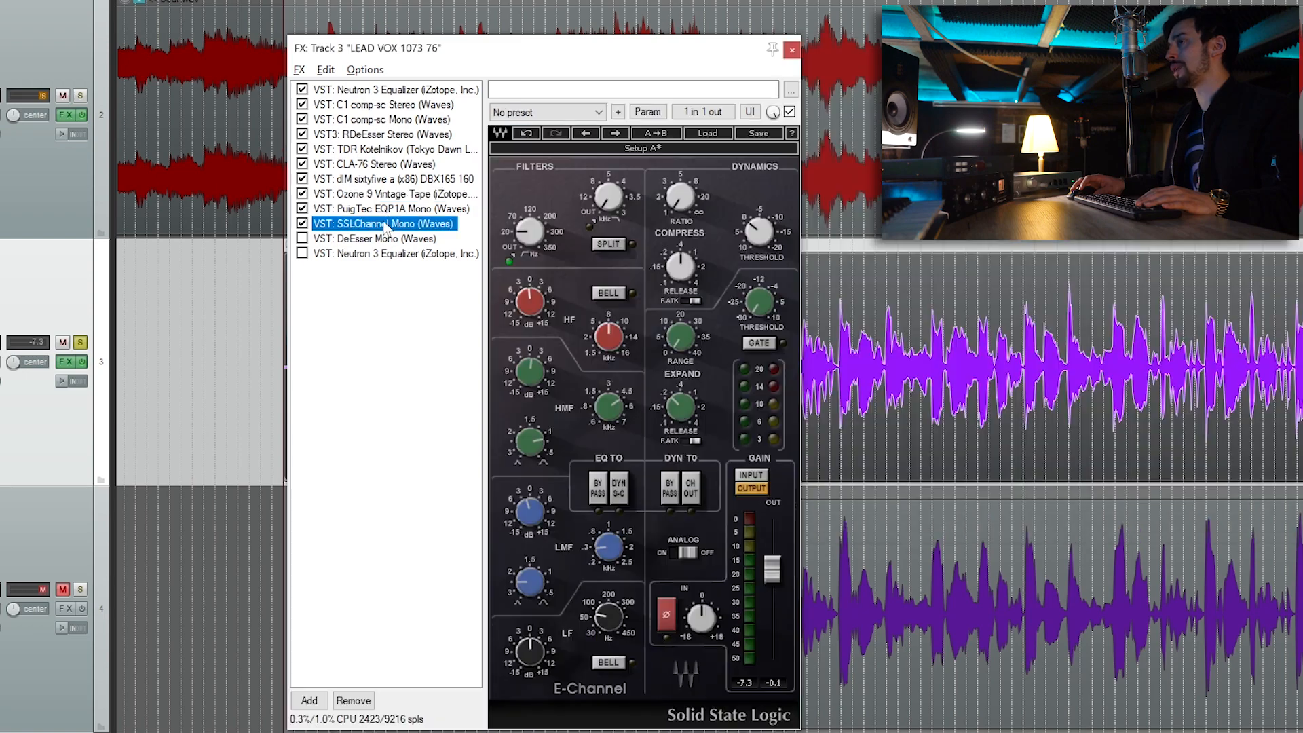
{"action": "left_click", "coordinate": [526, 234]}
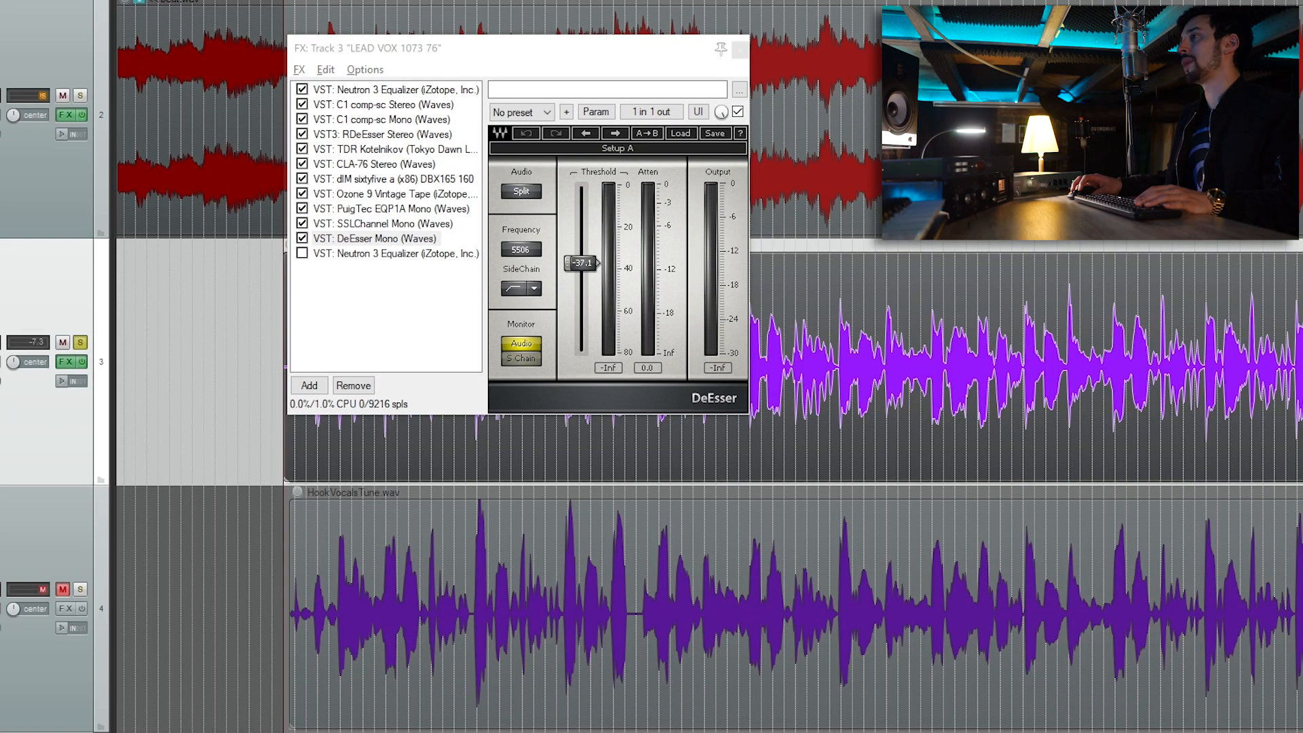
Play the lead vocal through DeEsser Mono and adjust its threshold
{"action": "key", "text": "space"}
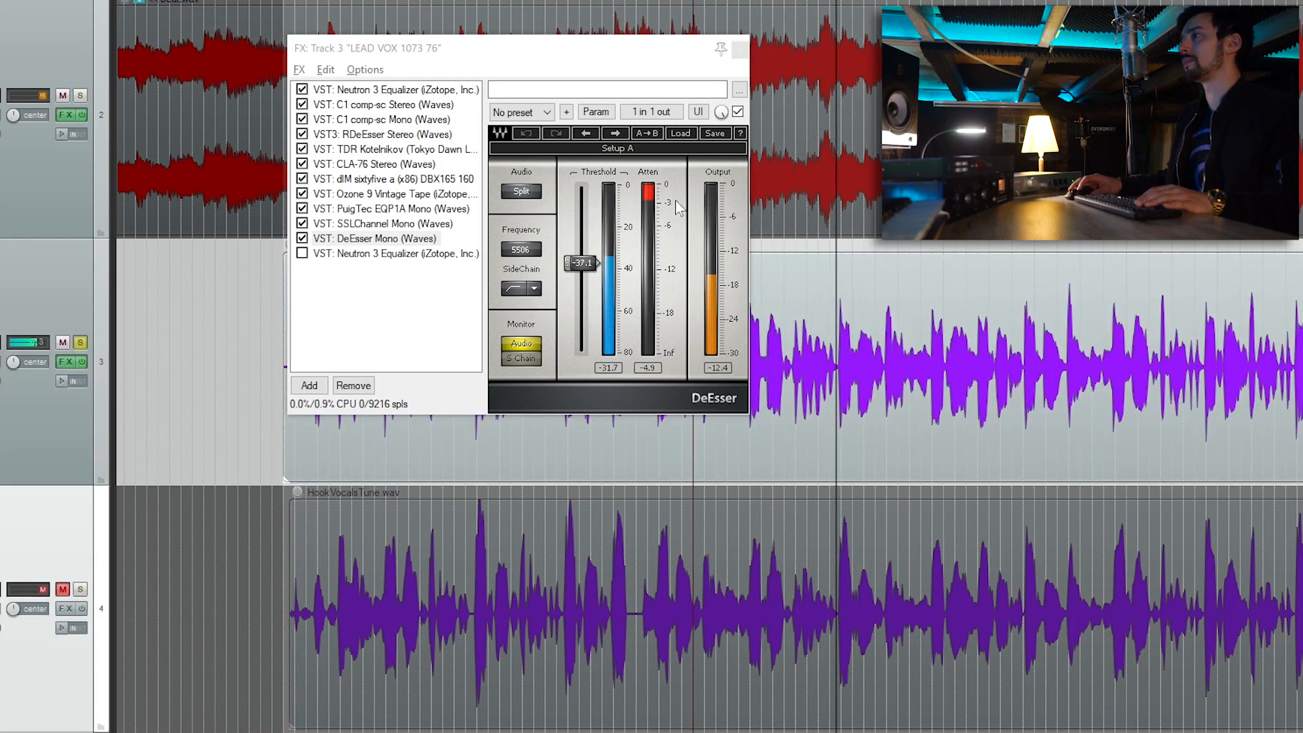
{"action": "key", "text": "space"}
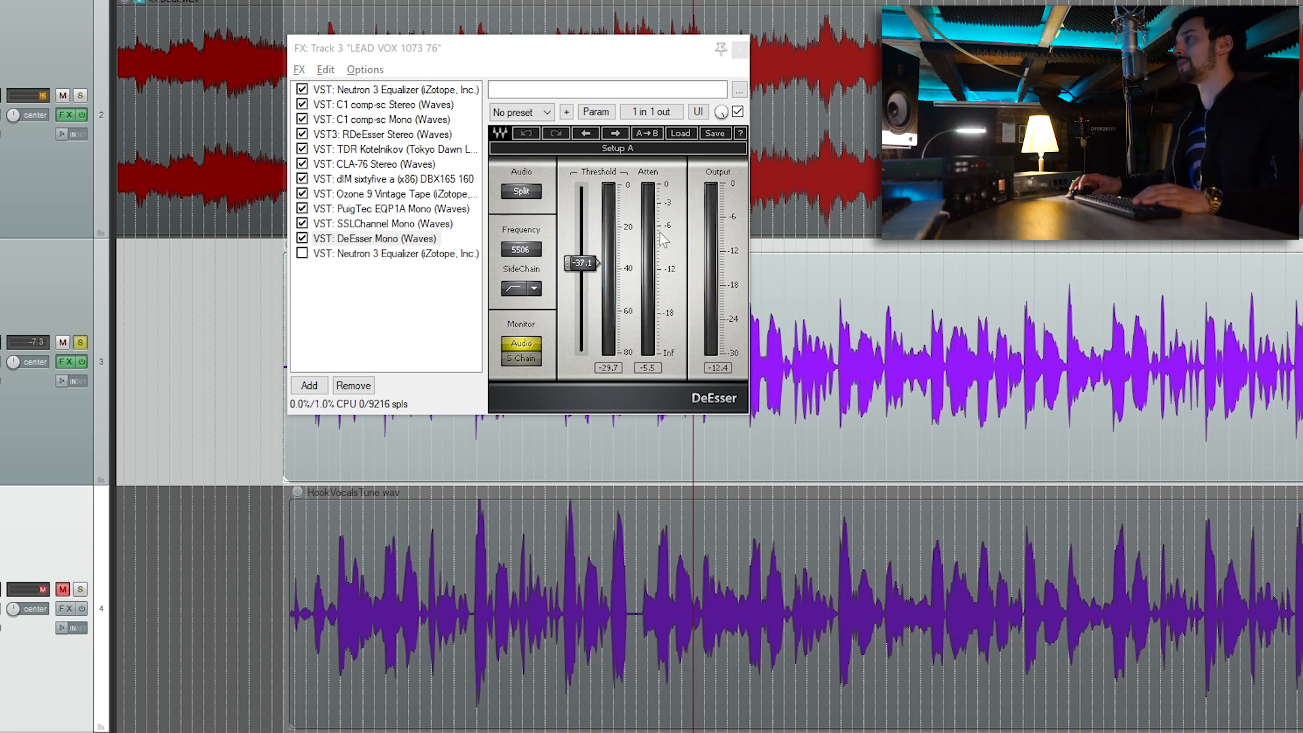
{"action": "left_click", "coordinate": [819, 381]}
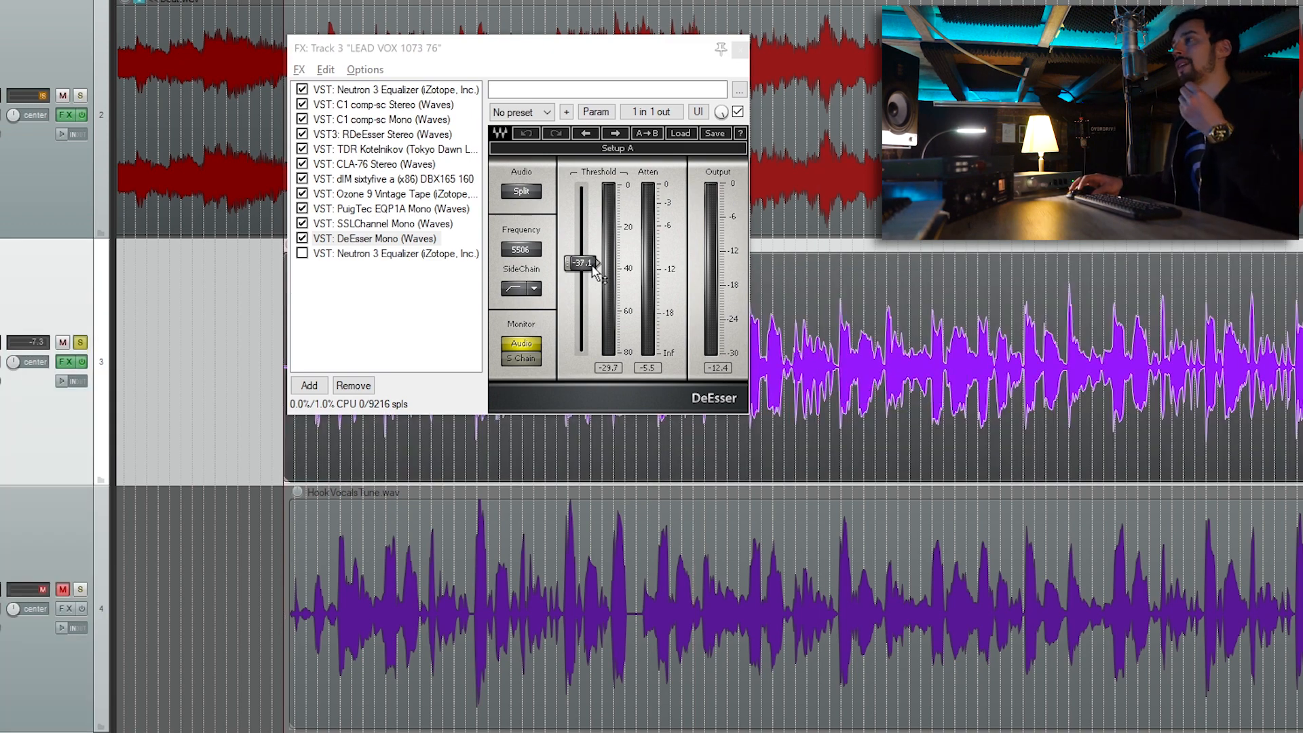
{"action": "left_click_drag", "start_coordinate": [592, 265], "coordinate": [592, 266]}
{"action": "left_click_drag", "start_coordinate": [592, 266], "coordinate": [597, 293]}
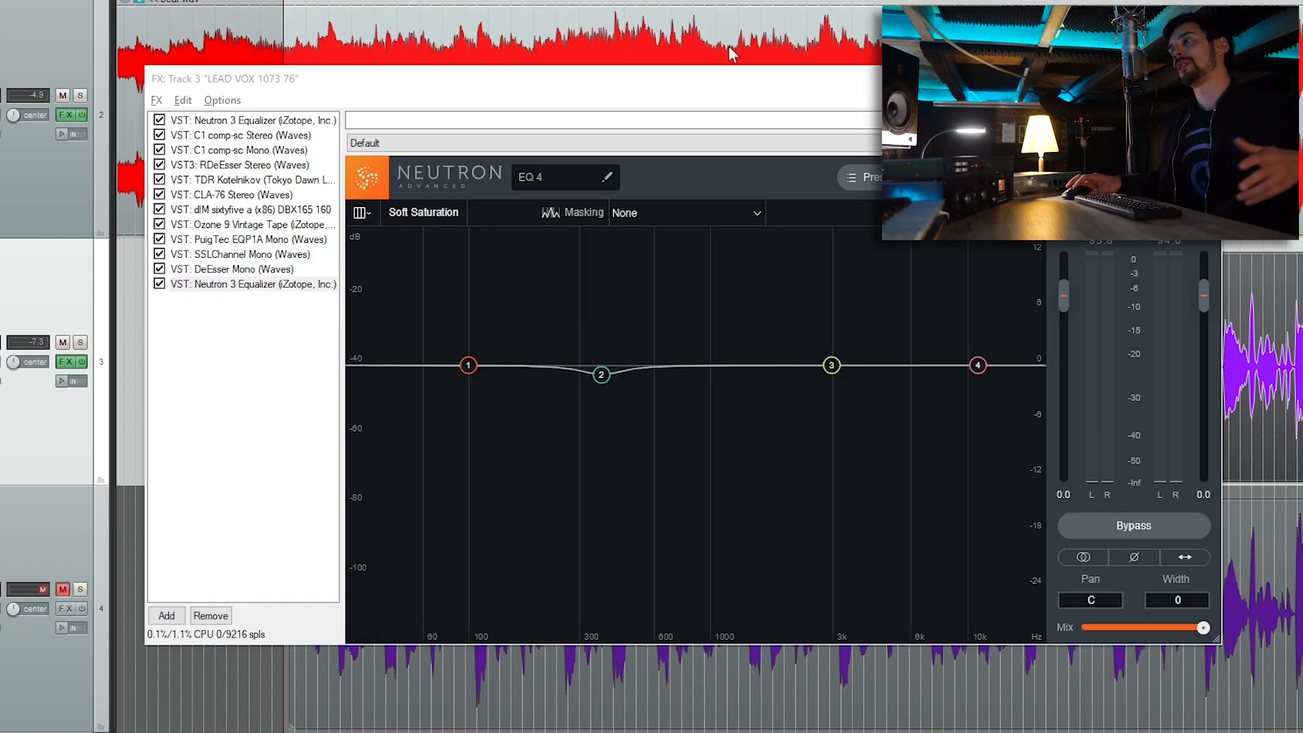
Audition node 2 of the last Neutron 3 Equalizer in solo and unsolo the lead vocal track
{"action": "left_click", "coordinate": [601, 375]}
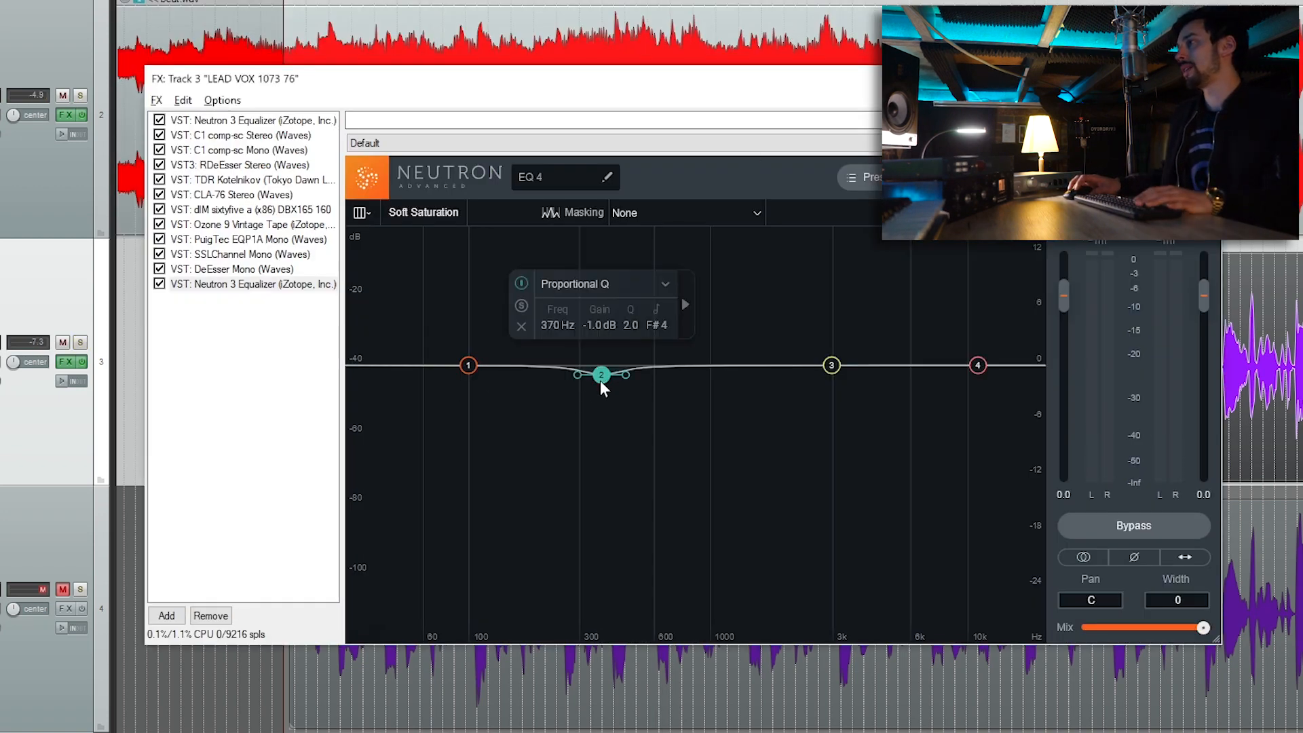
{"action": "left_click", "coordinate": [524, 306]}
{"action": "key", "text": "space"}
{"action": "left_click", "coordinate": [80, 342]}
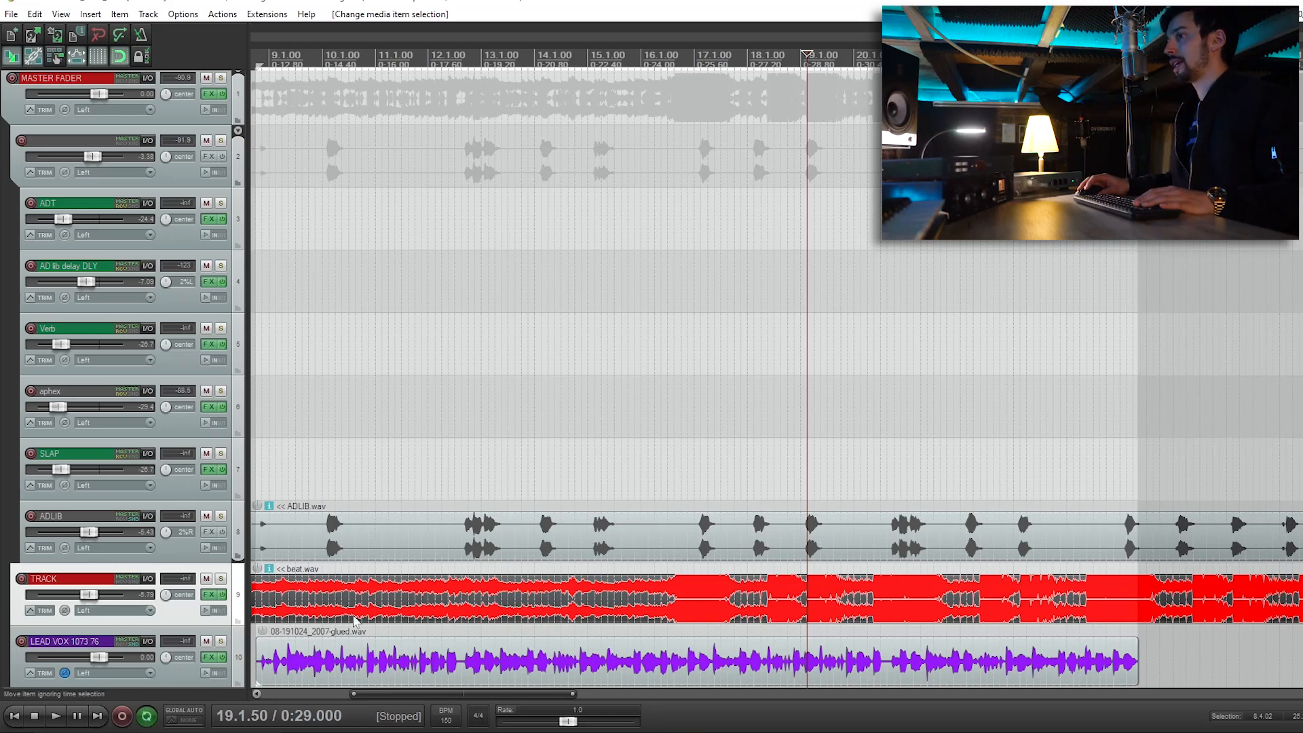
Review the lead vocal's complete effects chain, close it, and stop the mix playback
{"action": "left_click", "coordinate": [208, 657]}
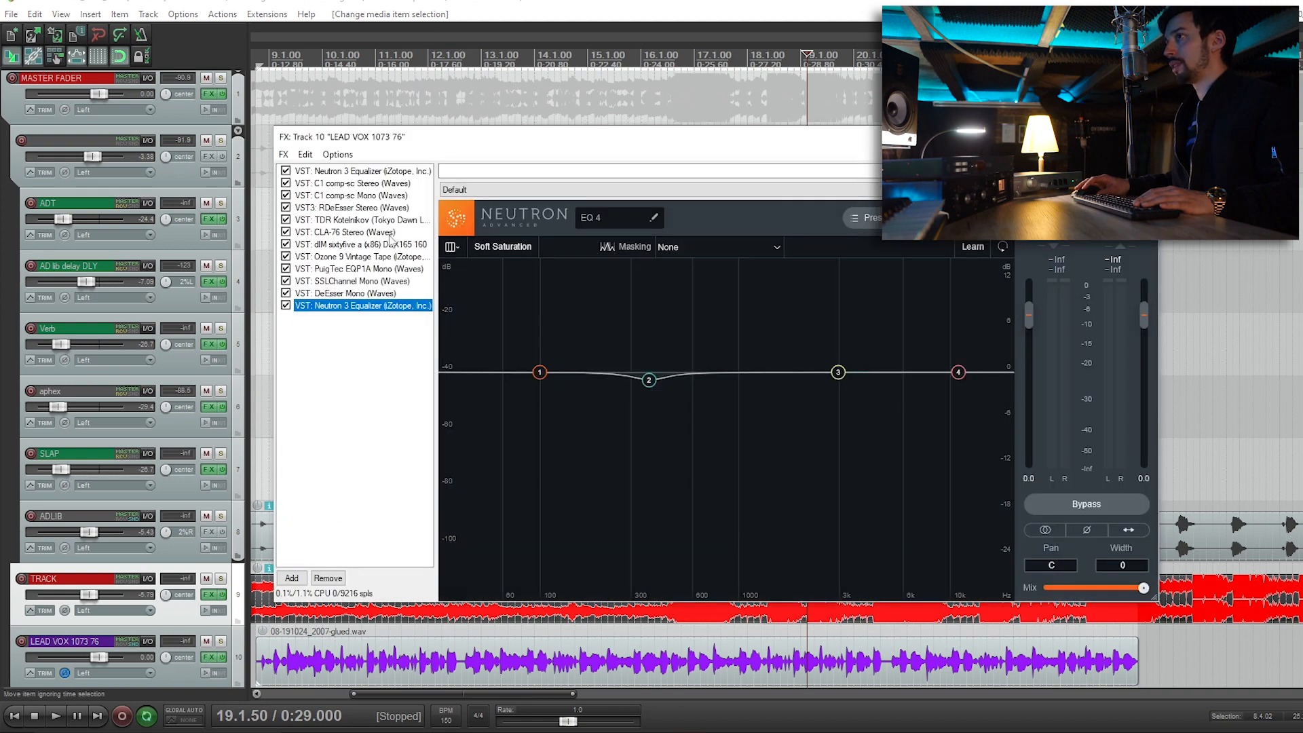
{"action": "key", "text": "Escape"}
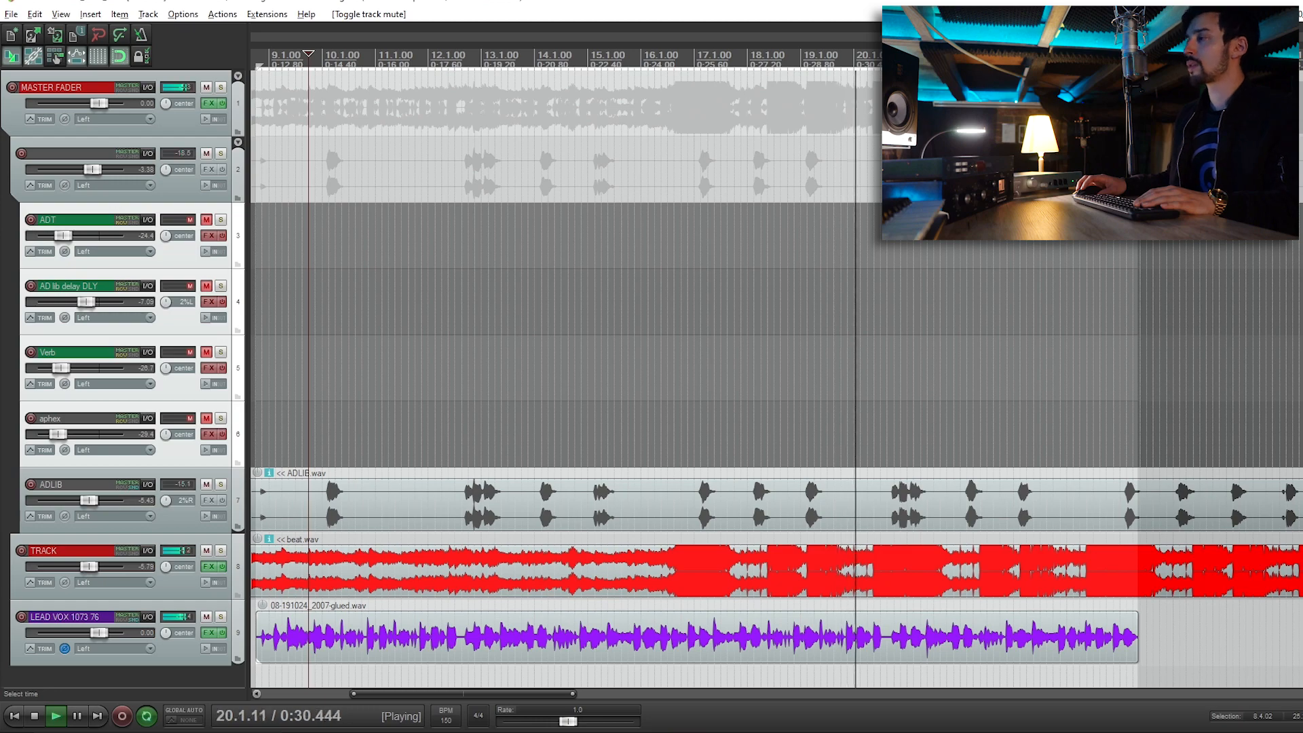
{"action": "key", "text": "space"}
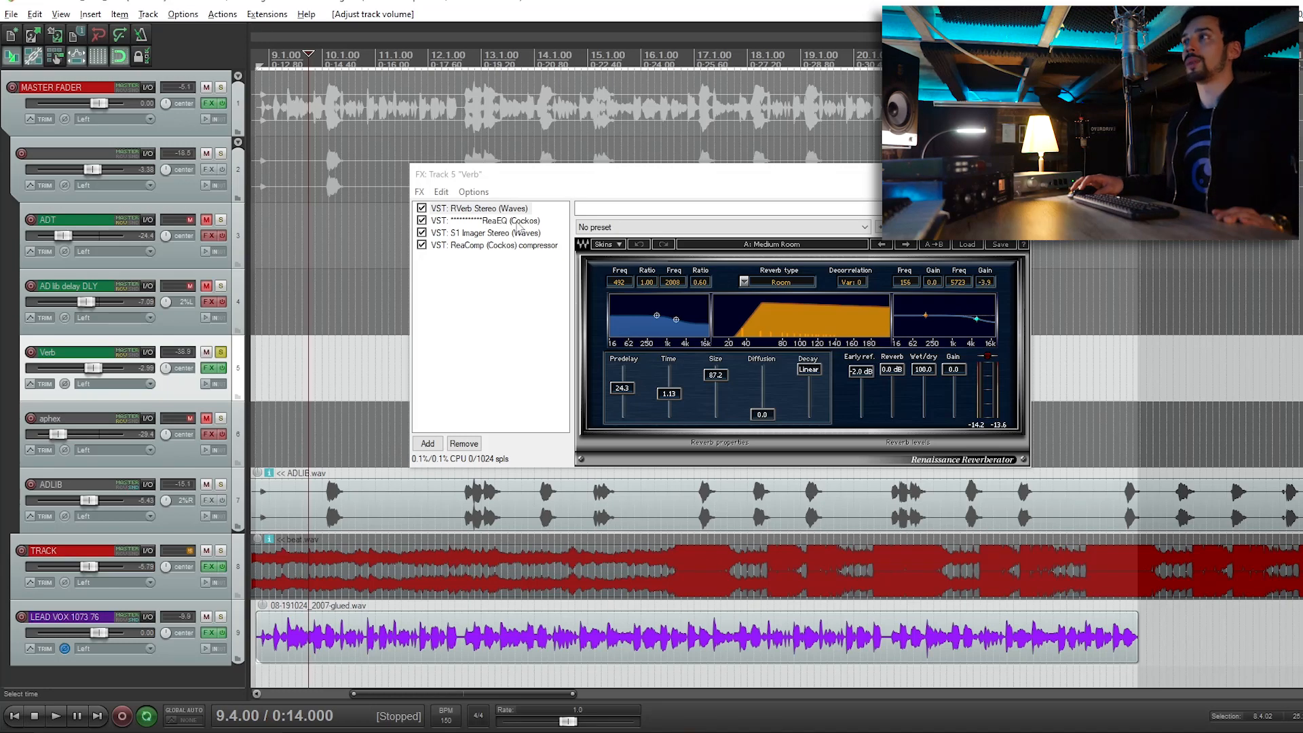
Show RVerb Stereo on the Verb track and play the soloed reverb
{"action": "left_click", "coordinate": [505, 209]}
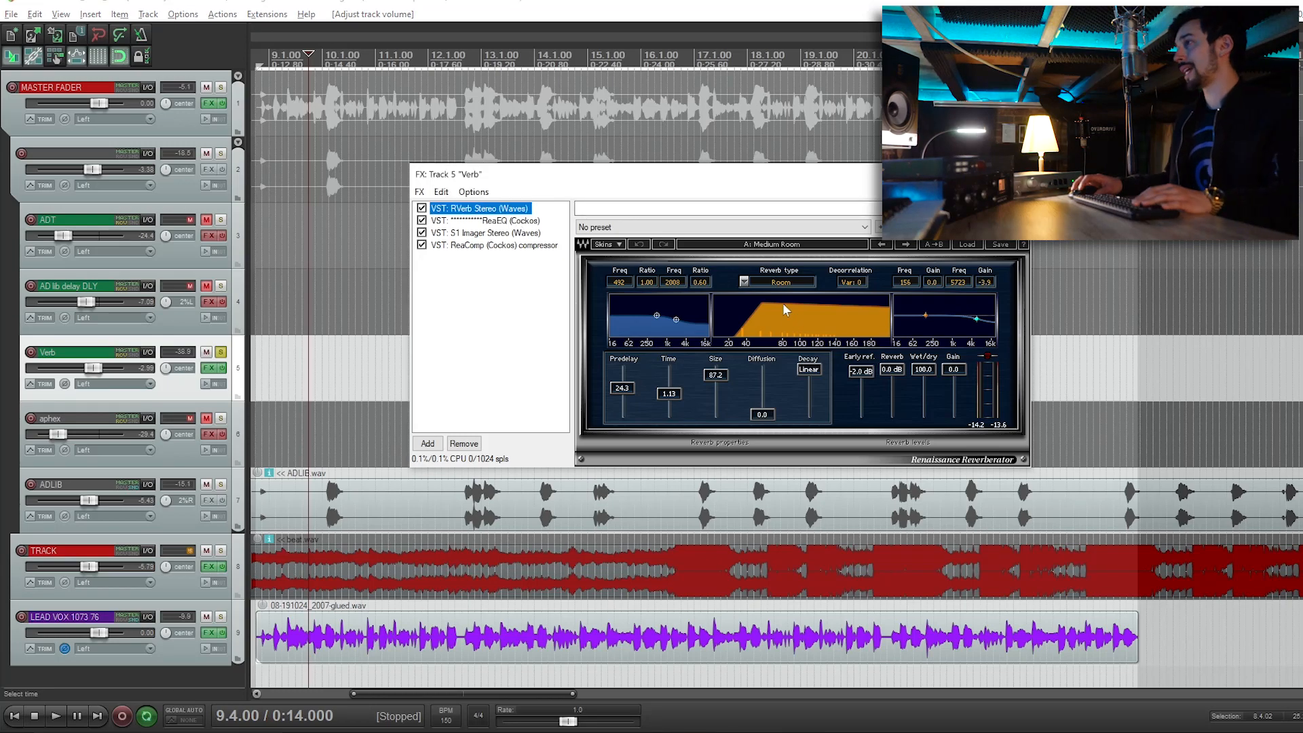
{"action": "key", "text": "space"}
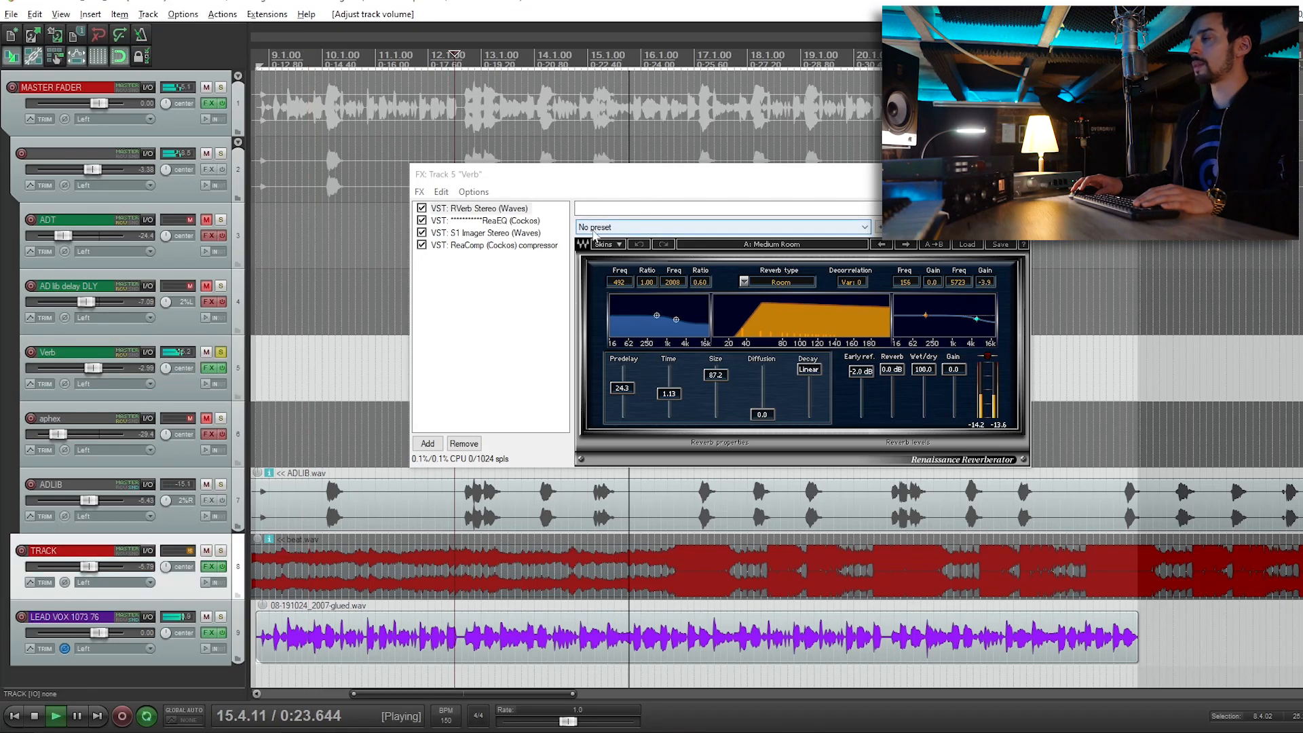
{"action": "key", "text": "space"}
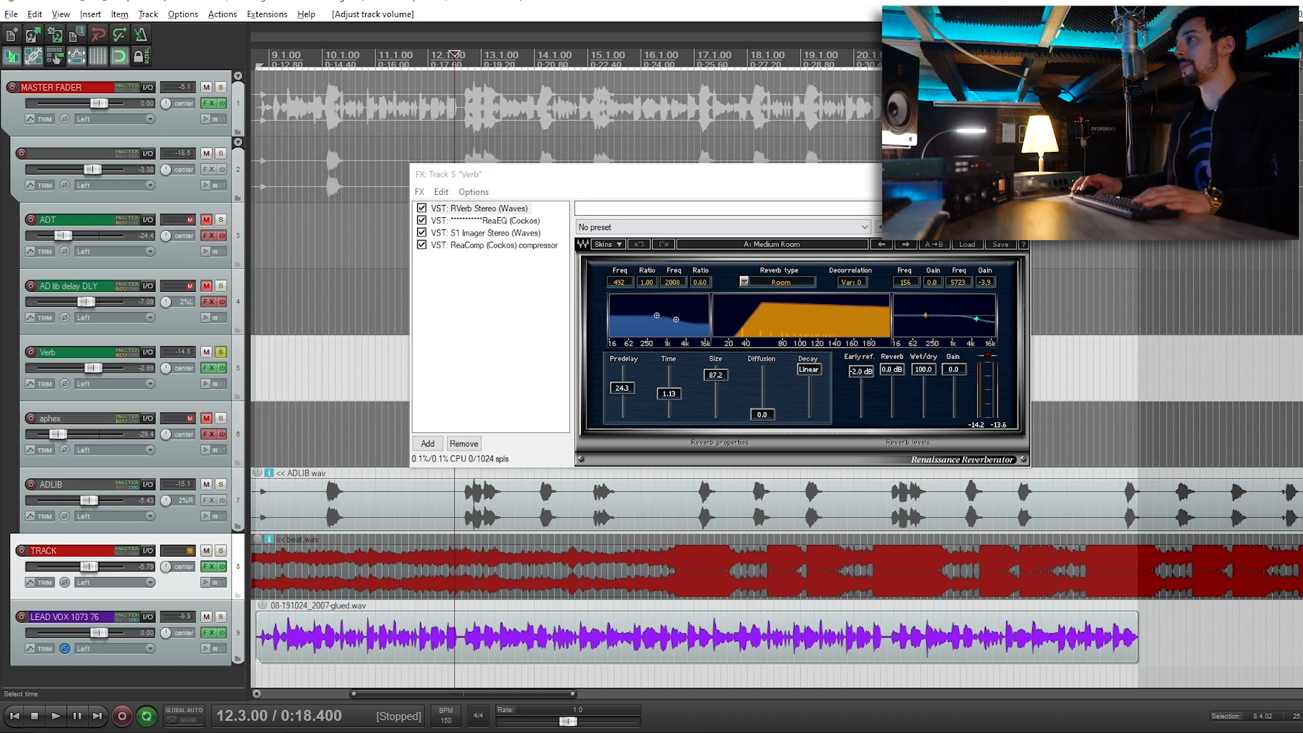
Show the Verb track's ReaEQ, S1 Imager and ReaComp plug-ins, setting the imager's width to 1.21
{"action": "left_click", "coordinate": [502, 221]}
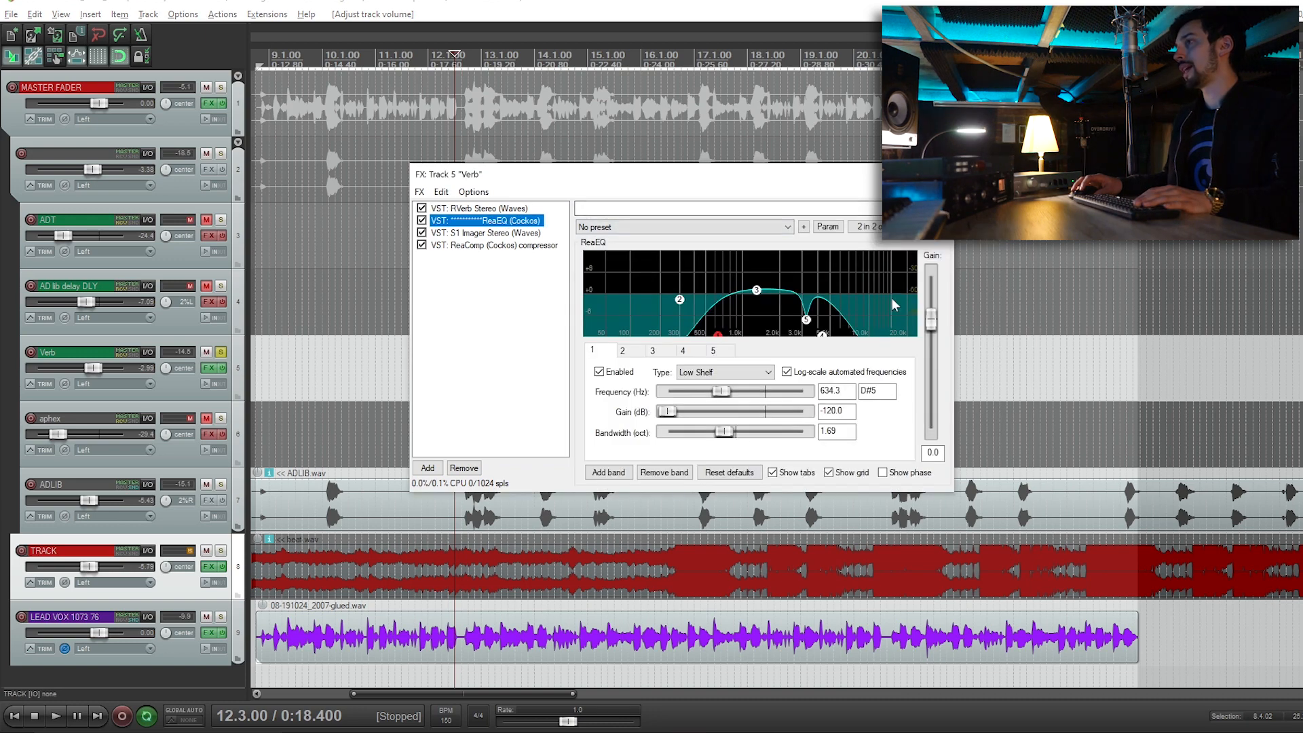
{"action": "left_click", "coordinate": [485, 234]}
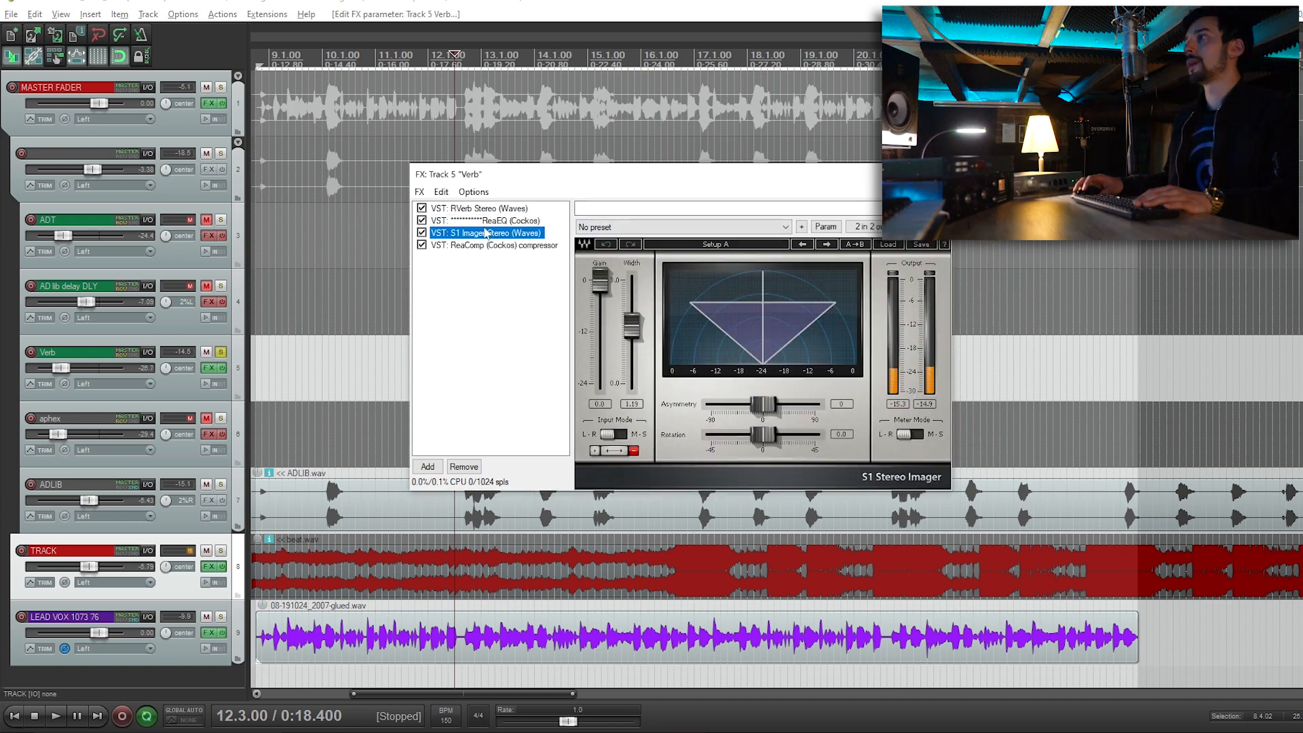
{"action": "left_click_drag", "start_coordinate": [631, 327], "coordinate": [631, 326]}
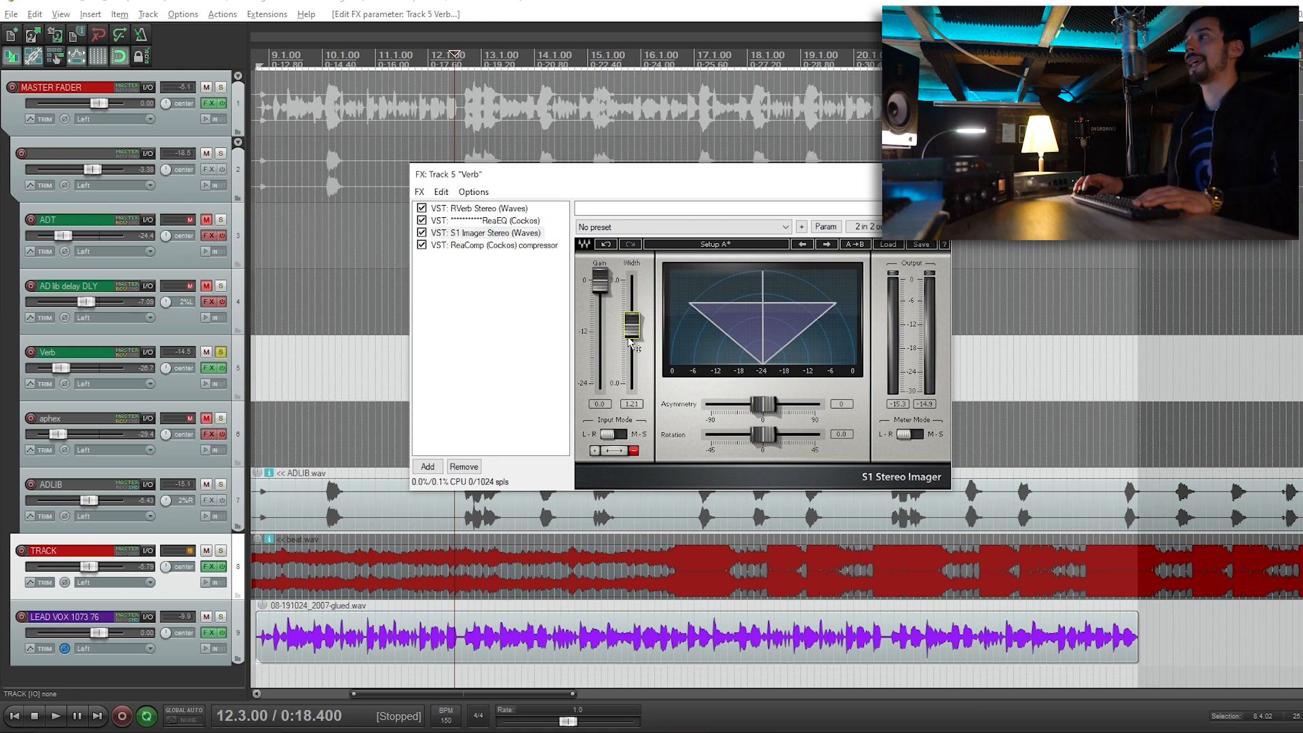
{"action": "left_click", "coordinate": [516, 245]}
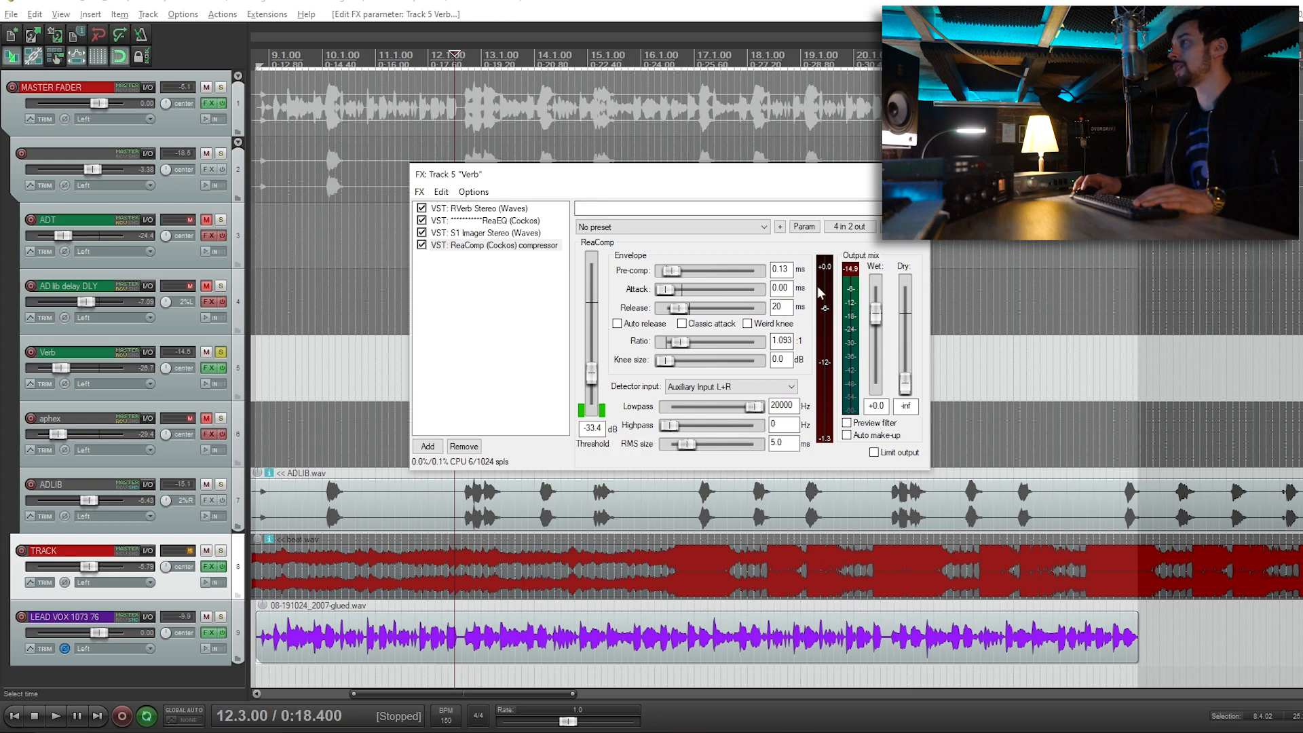
Raise the Verb track's volume to -8.75 dB, play it in the mix, and pull the fader back down
{"action": "key", "text": "space"}
{"action": "left_click_drag", "start_coordinate": [61, 368], "coordinate": [84, 373]}
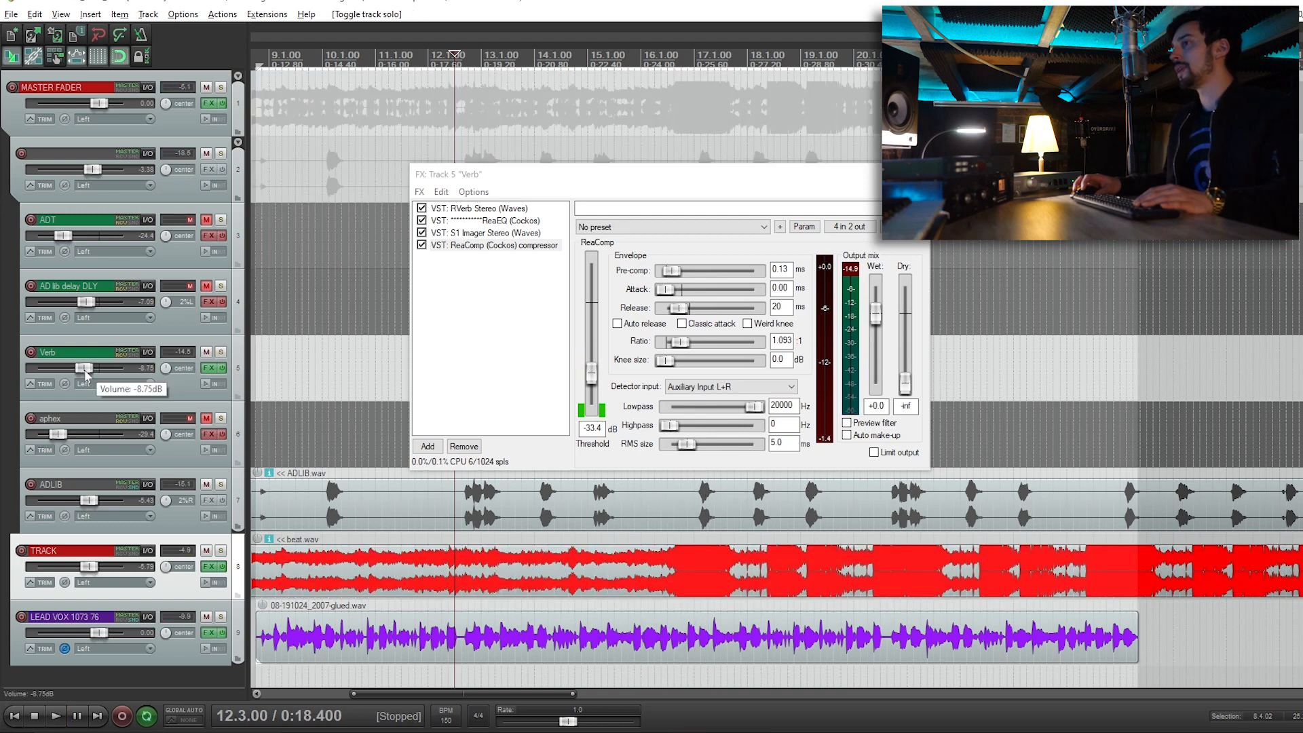
{"action": "key", "text": "space"}
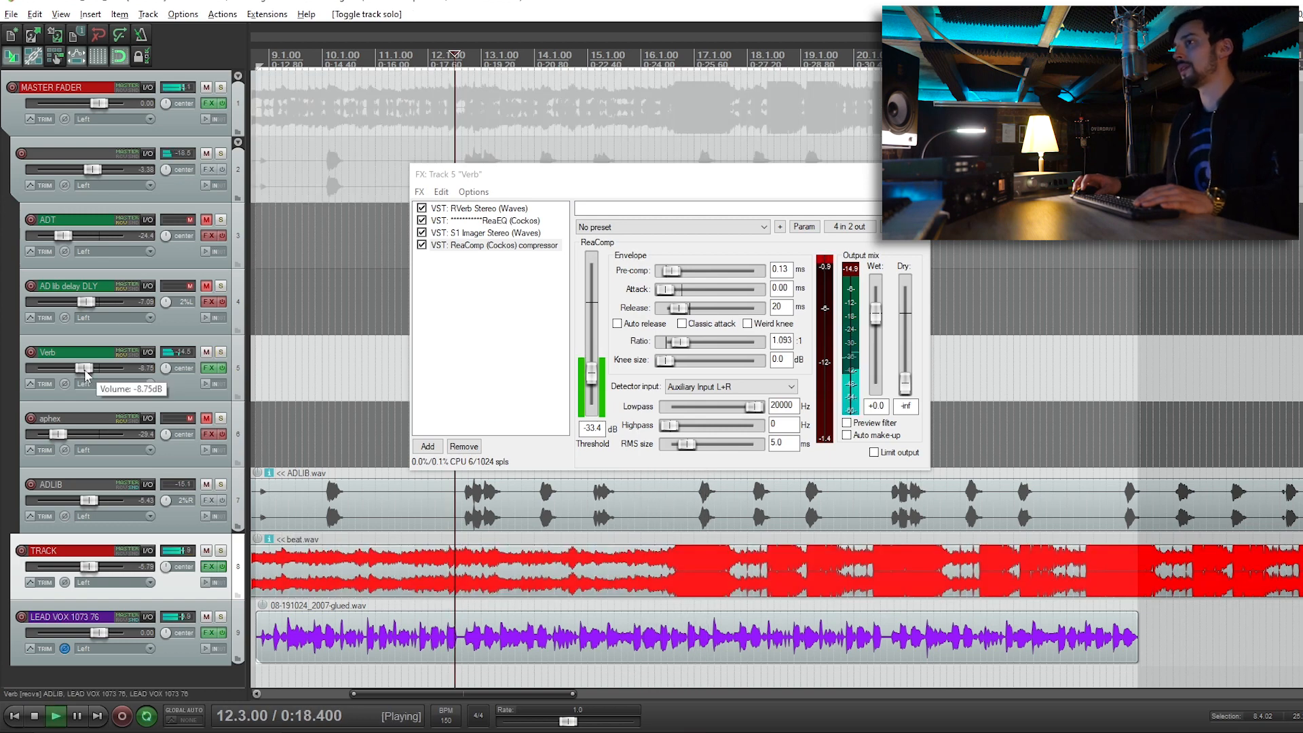
{"action": "left_click_drag", "start_coordinate": [85, 374], "coordinate": [78, 374]}
{"action": "key", "text": "space"}
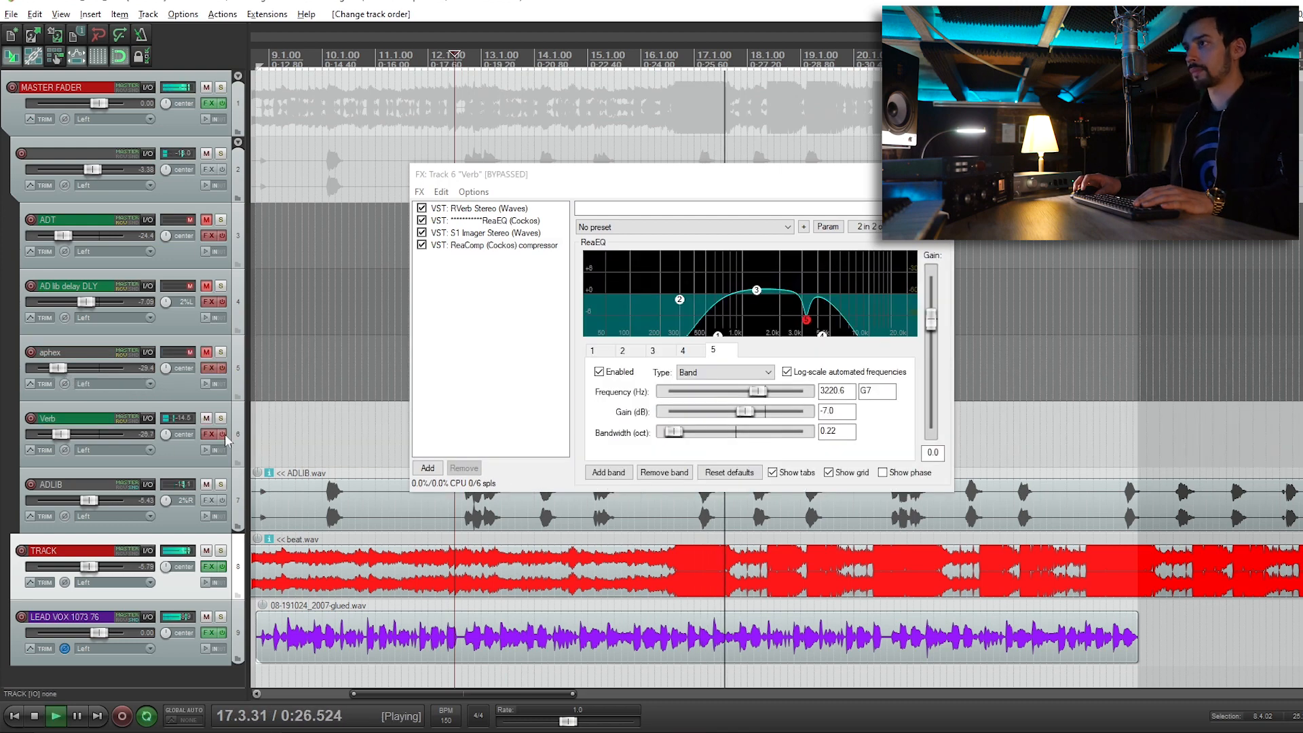
Re-enable the Verb track's bypassed effects, close their window, and stop playback
{"action": "left_click", "coordinate": [224, 435]}
{"action": "left_click", "coordinate": [938, 174]}
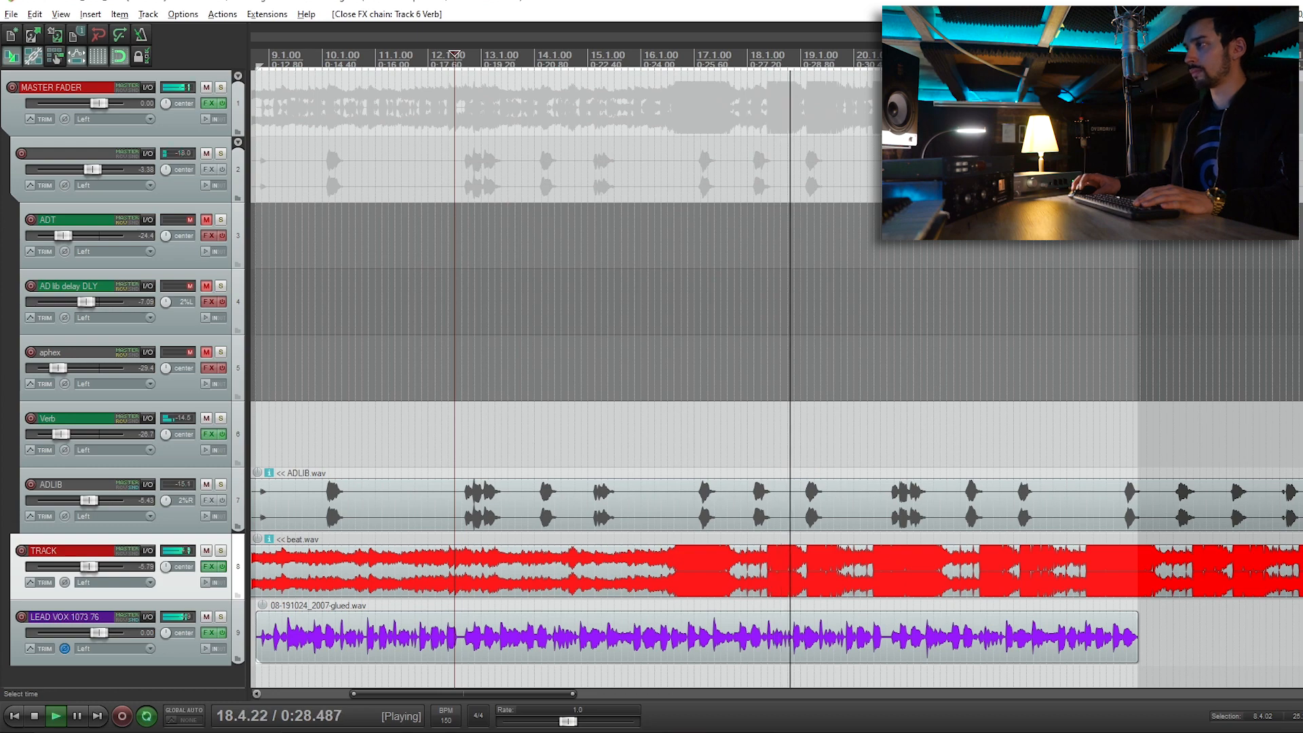
{"action": "key", "text": "space"}
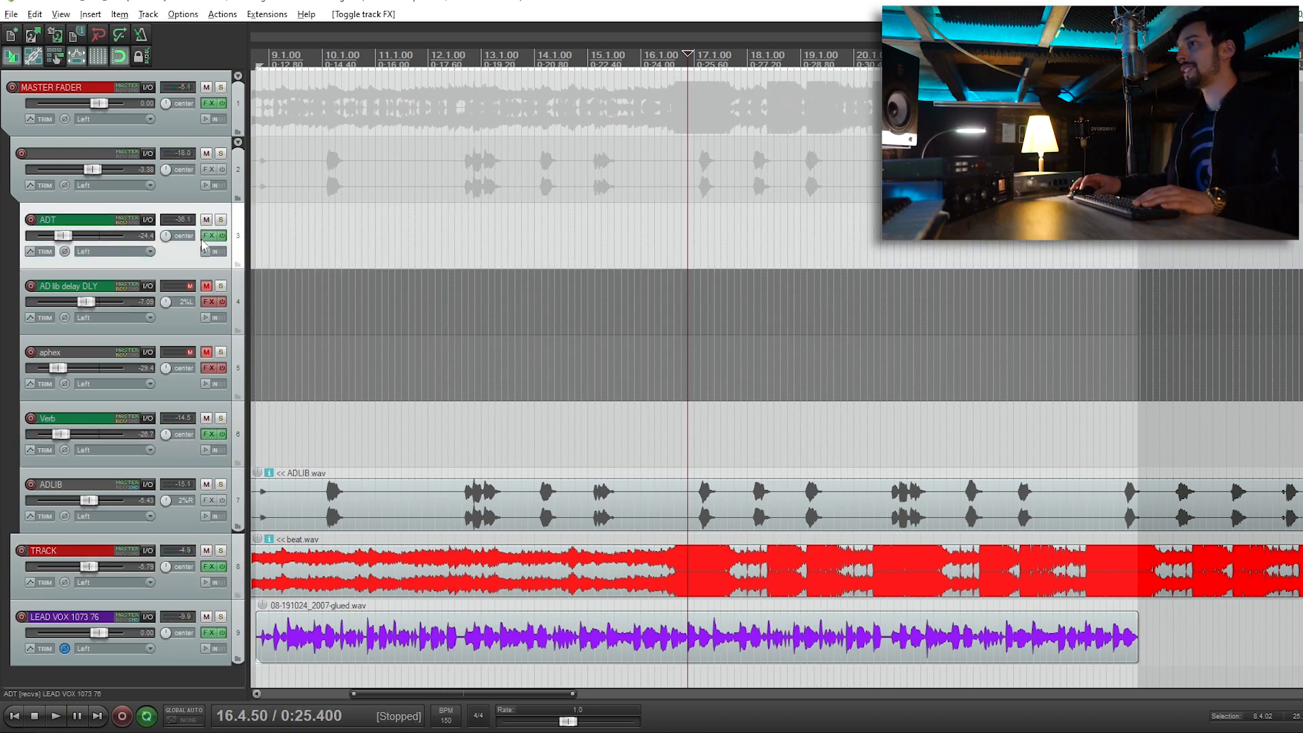
Open the ADT track's effects, solo the track, and raise its volume to +5.14 dB while listening
{"action": "left_click", "coordinate": [208, 235]}
{"action": "left_click", "coordinate": [220, 219]}
{"action": "key", "text": "space"}
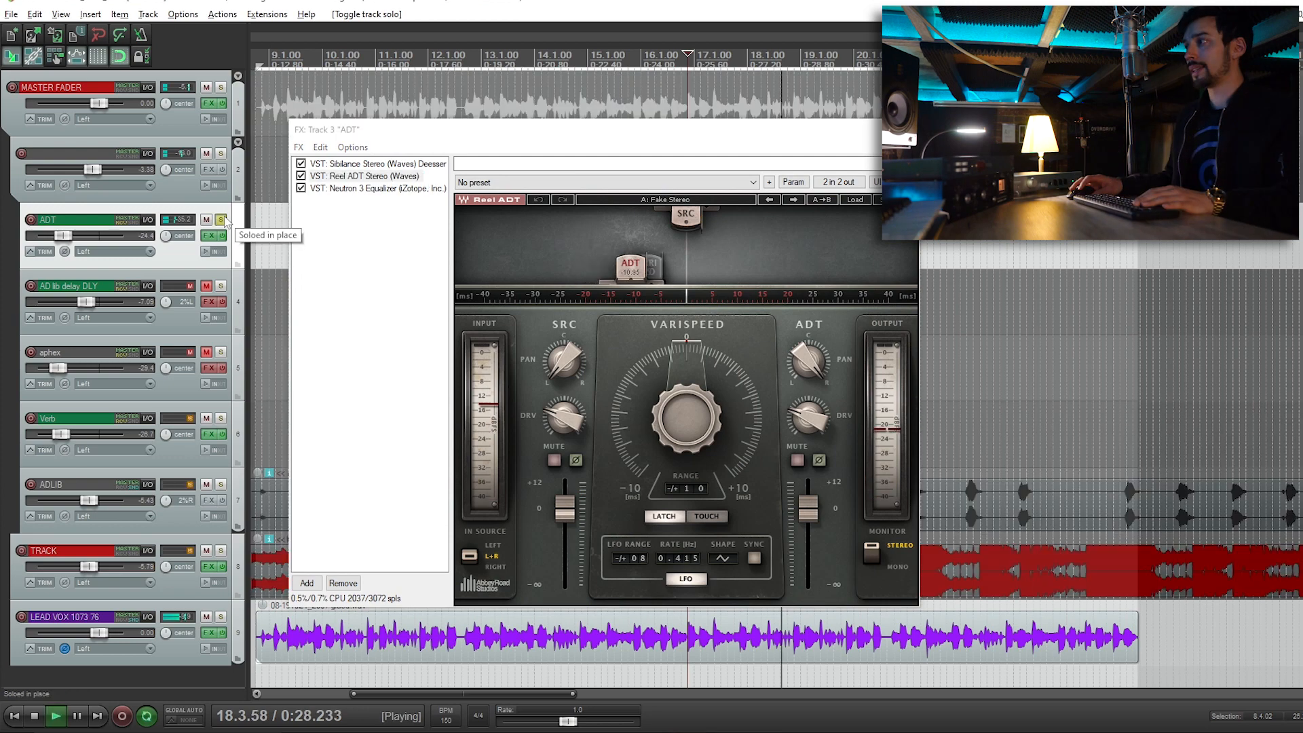
{"action": "left_click_drag", "start_coordinate": [63, 235], "coordinate": [110, 242]}
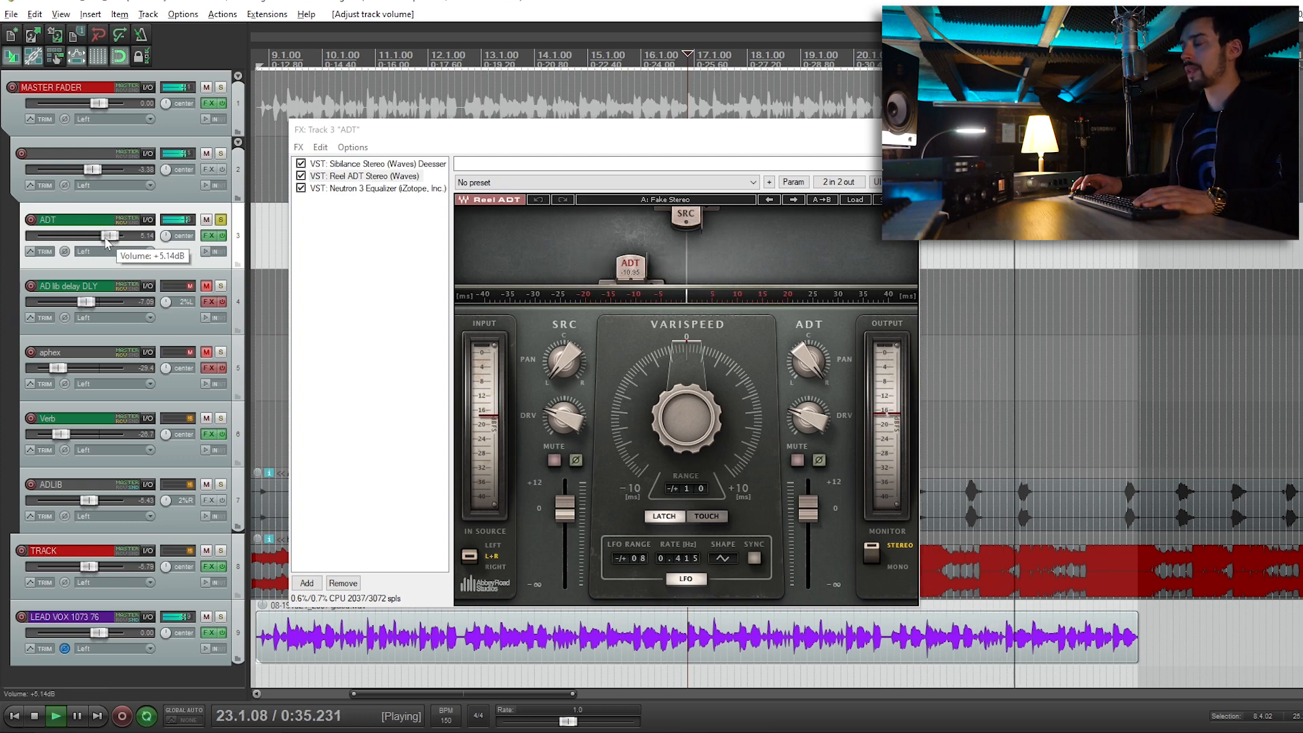
{"action": "key", "text": "space"}
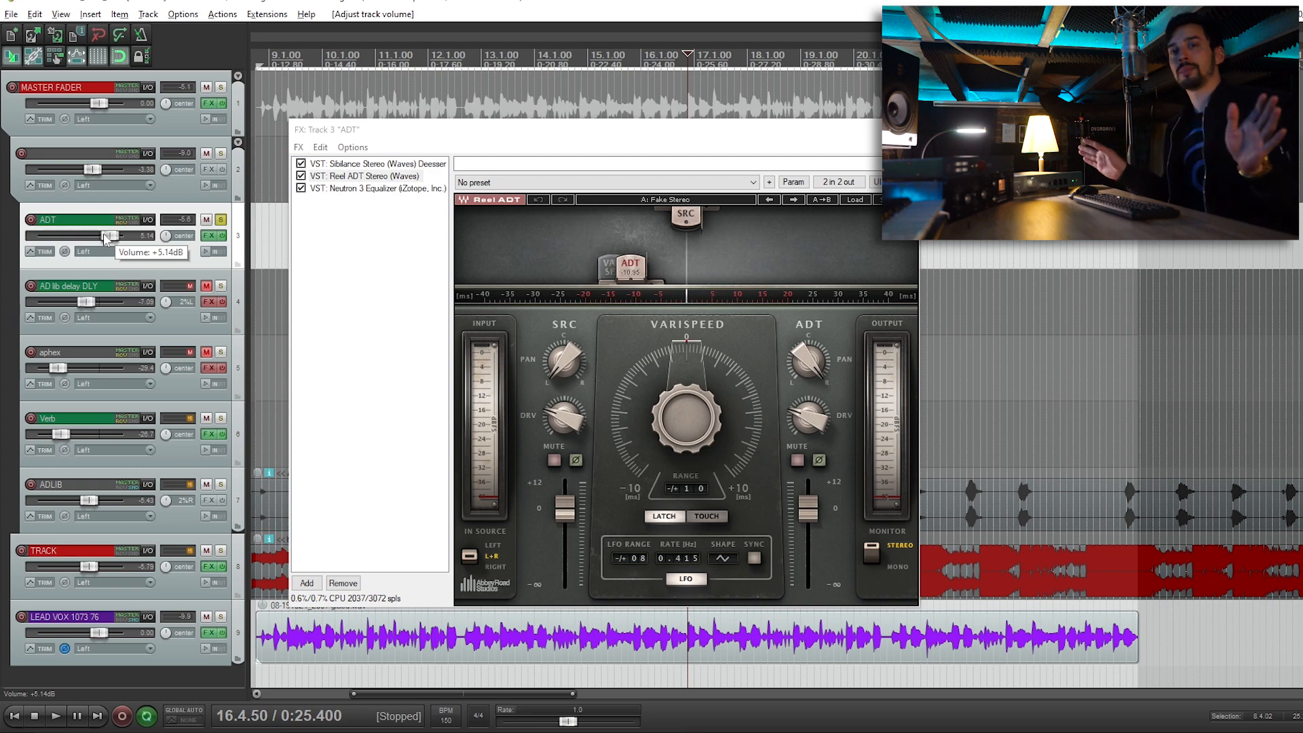
Show the ADT track's Sibilance, Reel ADT and Neutron 3 Equalizer plug-ins, inspect the EQ's band 5 dip, and close the effects window
{"action": "left_click", "coordinate": [370, 163]}
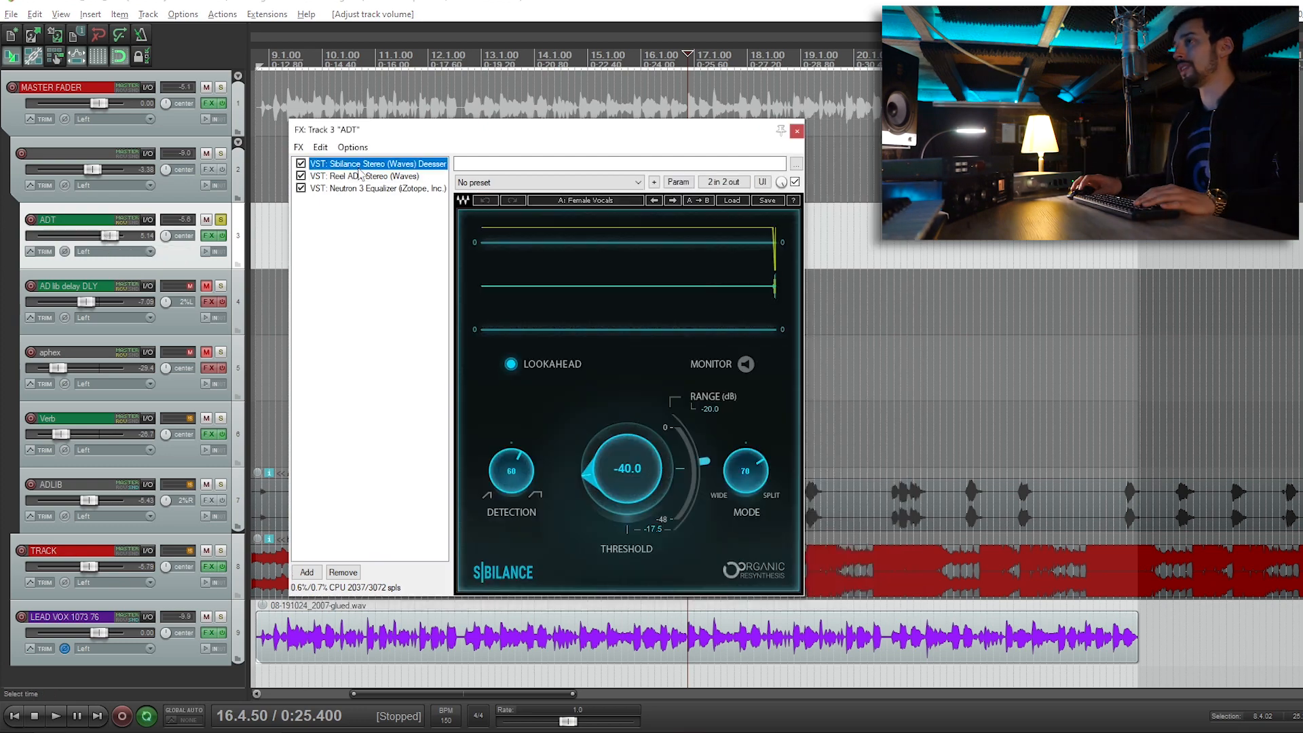
{"action": "key", "text": "space"}
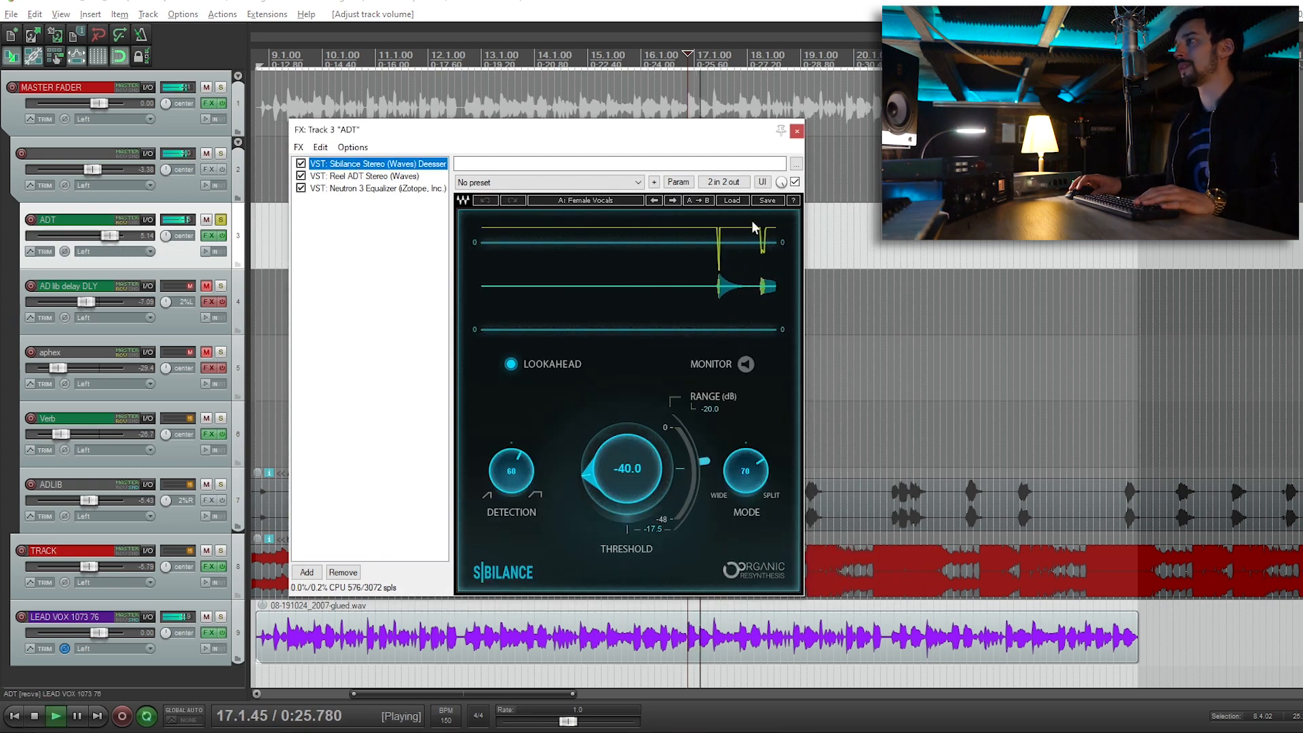
{"action": "key", "text": "space"}
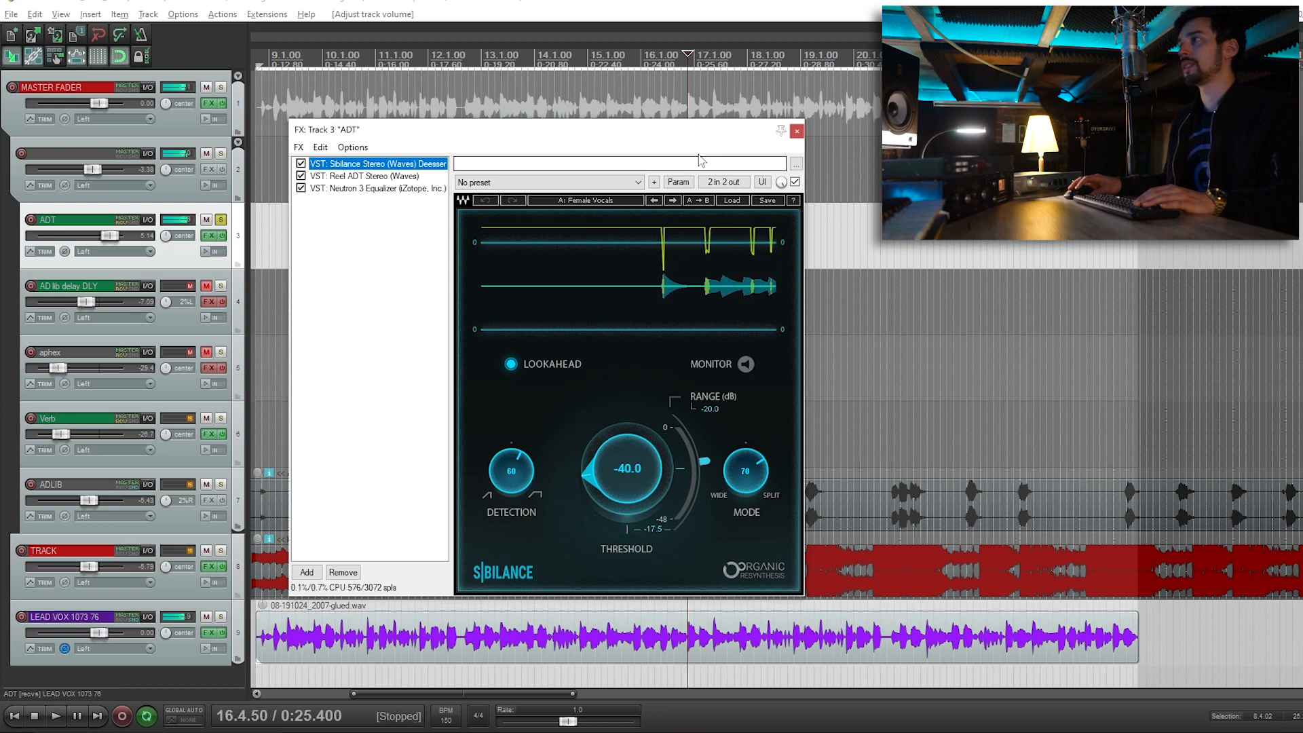
{"action": "left_click", "coordinate": [385, 177]}
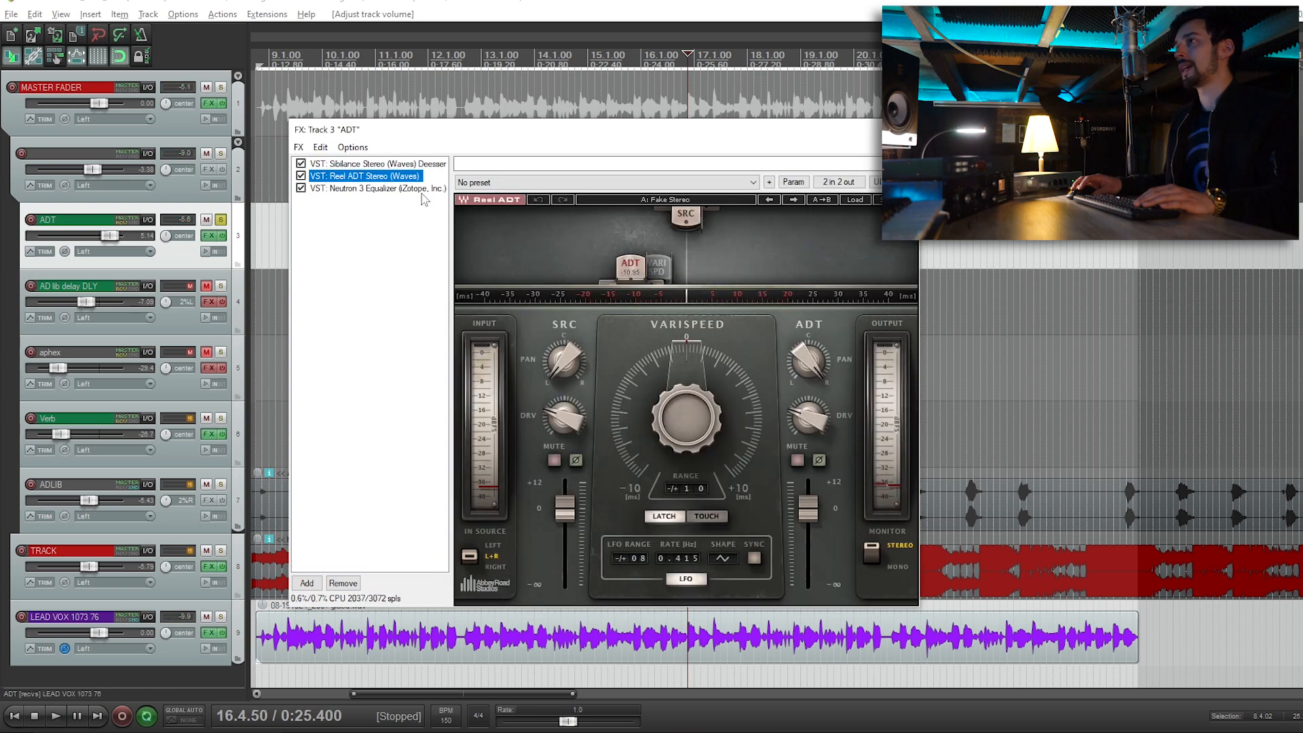
{"action": "left_click", "coordinate": [398, 189]}
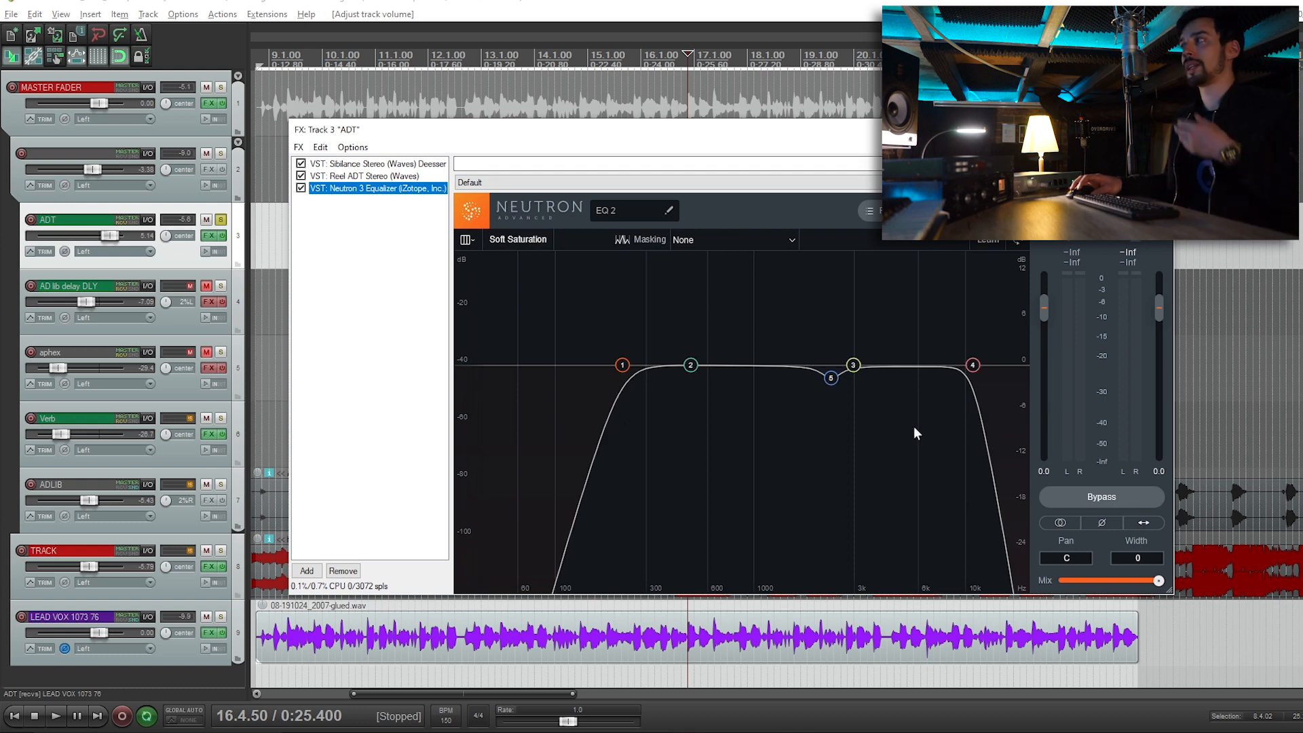
{"action": "left_click", "coordinate": [830, 378]}
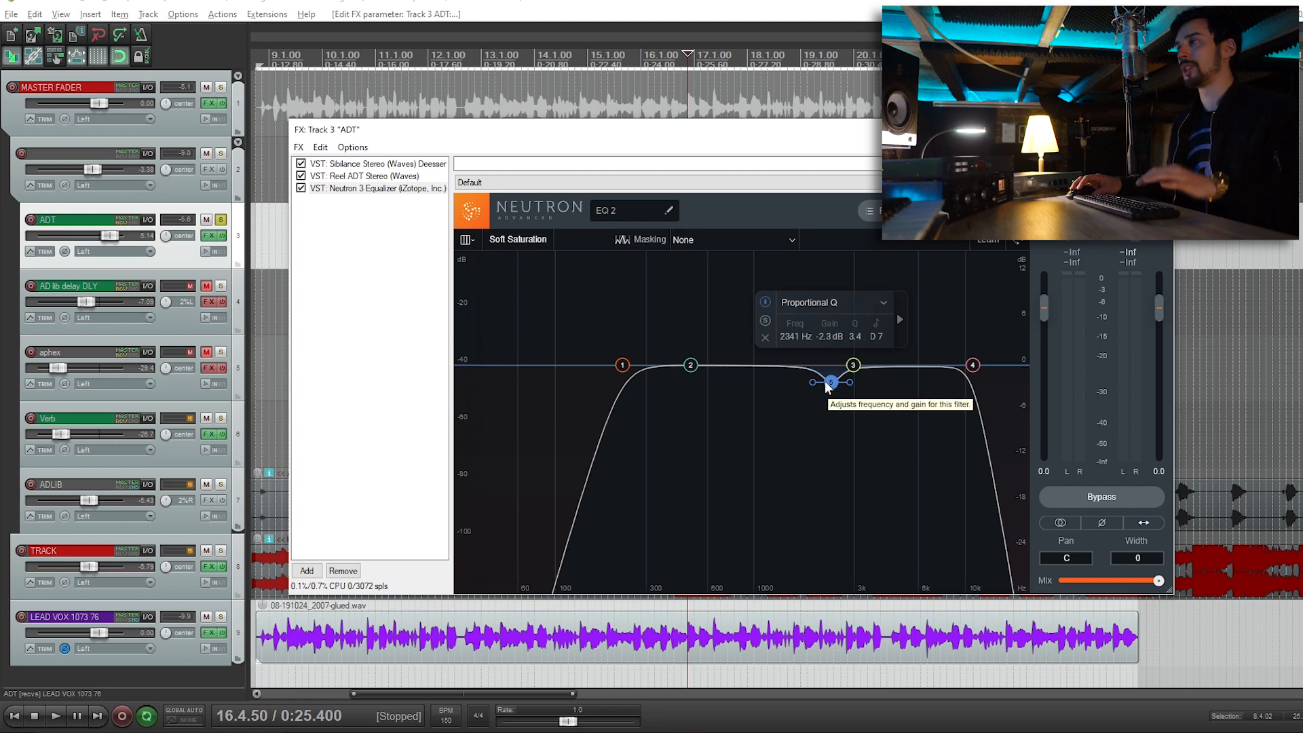
{"action": "left_click", "coordinate": [1158, 129]}
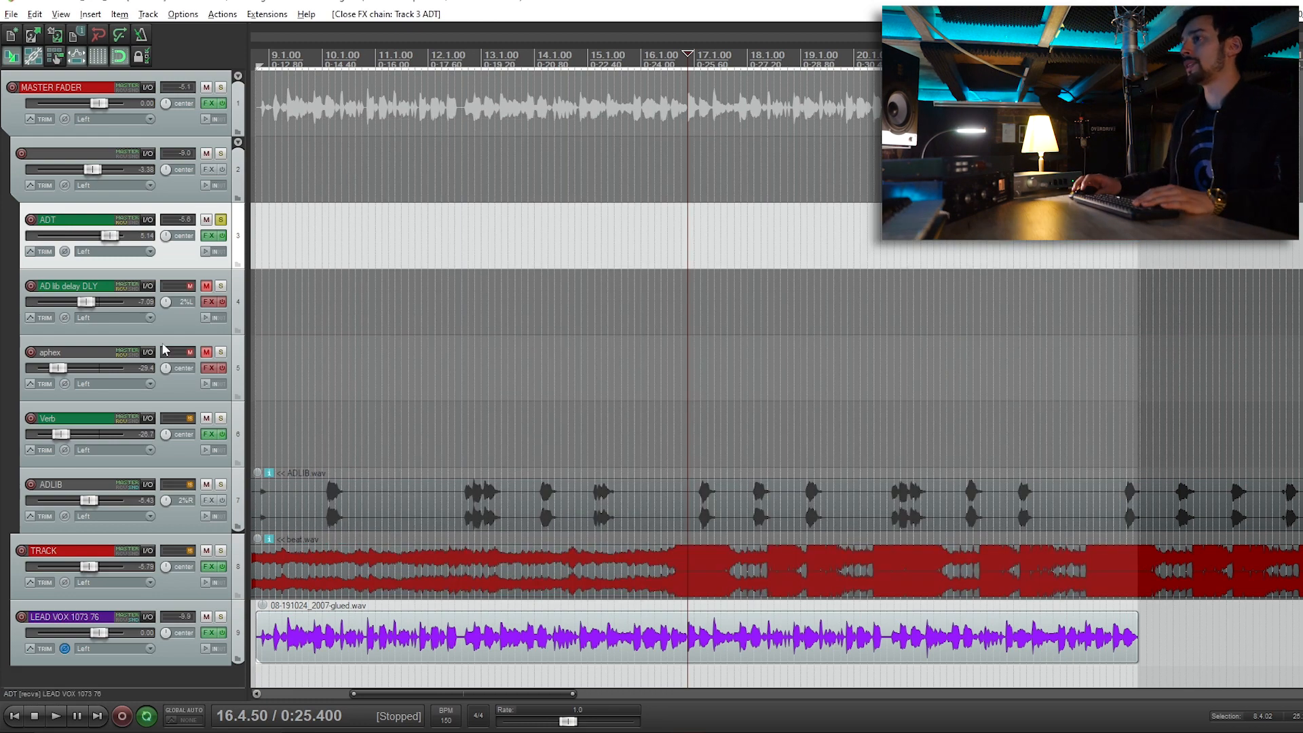
Clear all track solos and lower the ADT track's volume to -24.4 dB while the full mix plays
{"action": "left_click", "coordinate": [221, 616]}
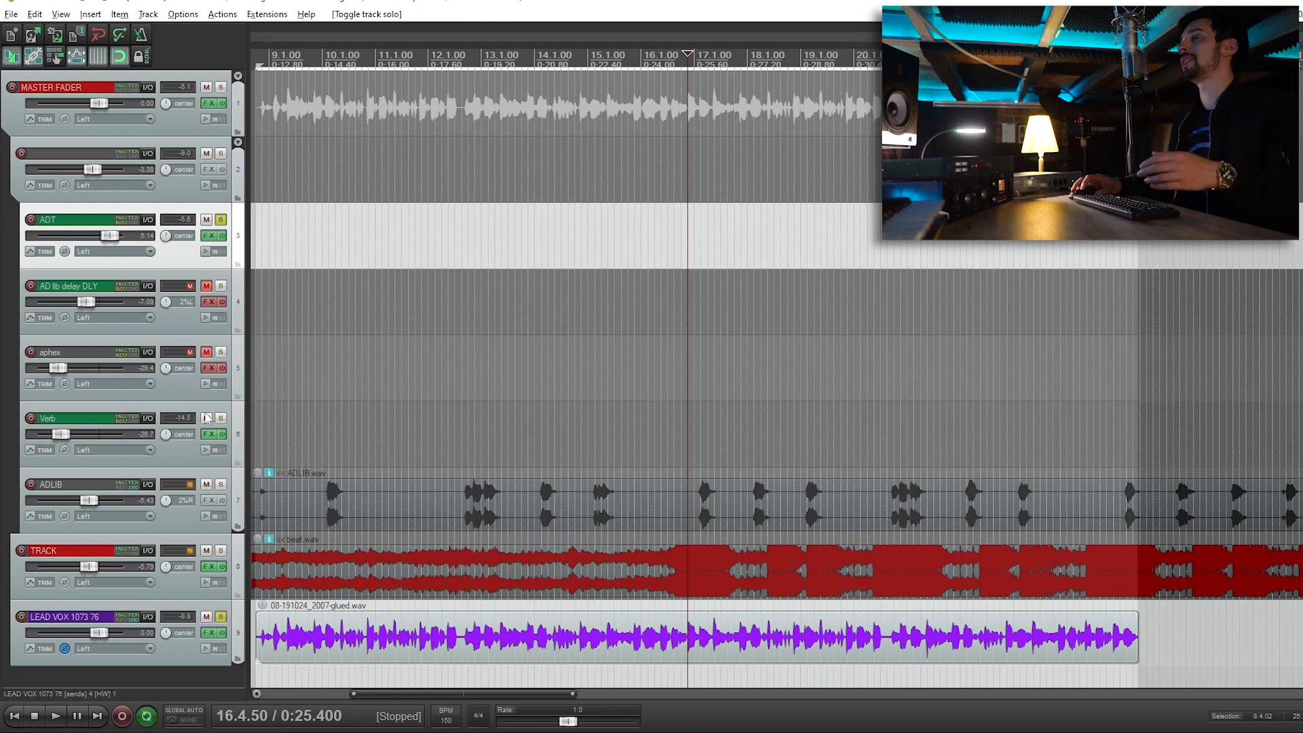
{"action": "left_click", "coordinate": [220, 219], "text": "ctrl"}
{"action": "key", "text": "space"}
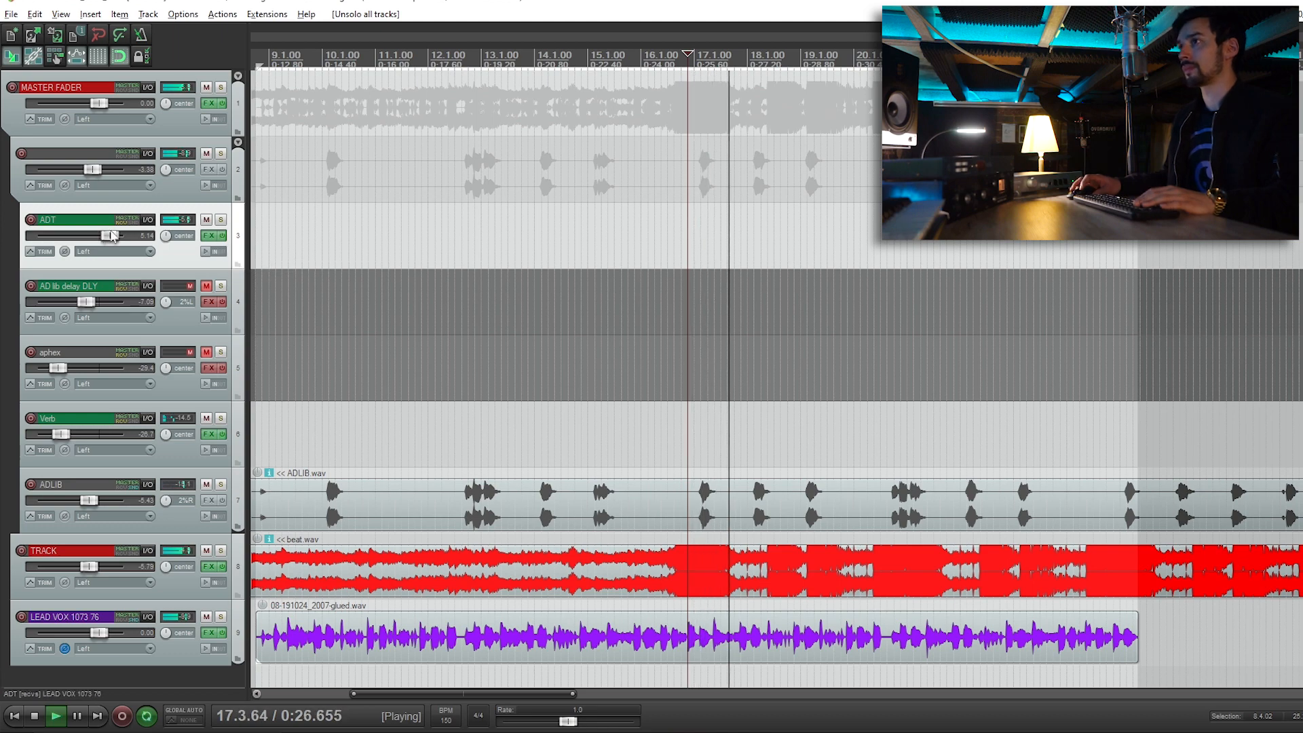
{"action": "left_click_drag", "start_coordinate": [112, 237], "coordinate": [64, 238]}
{"action": "key", "text": "space"}
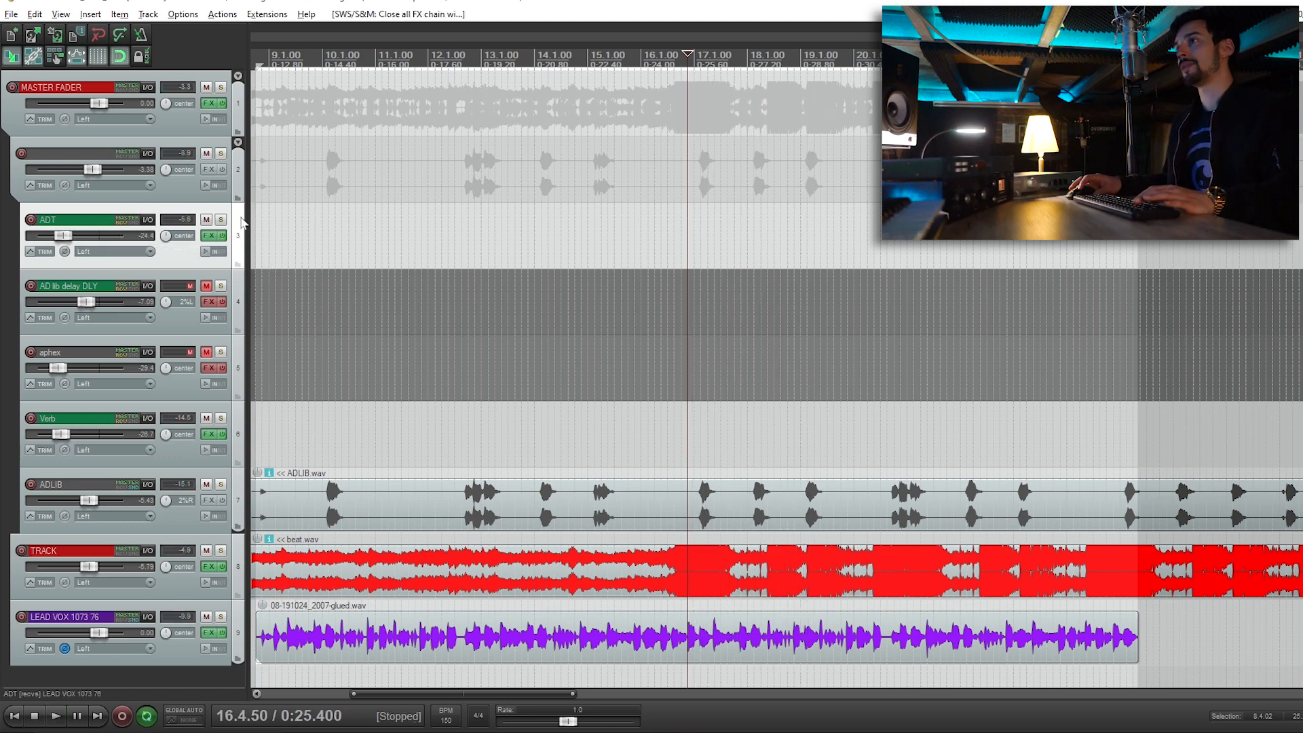
Play the full mix and compare it with the ADT track active, muted and active again
{"action": "key", "text": "space"}
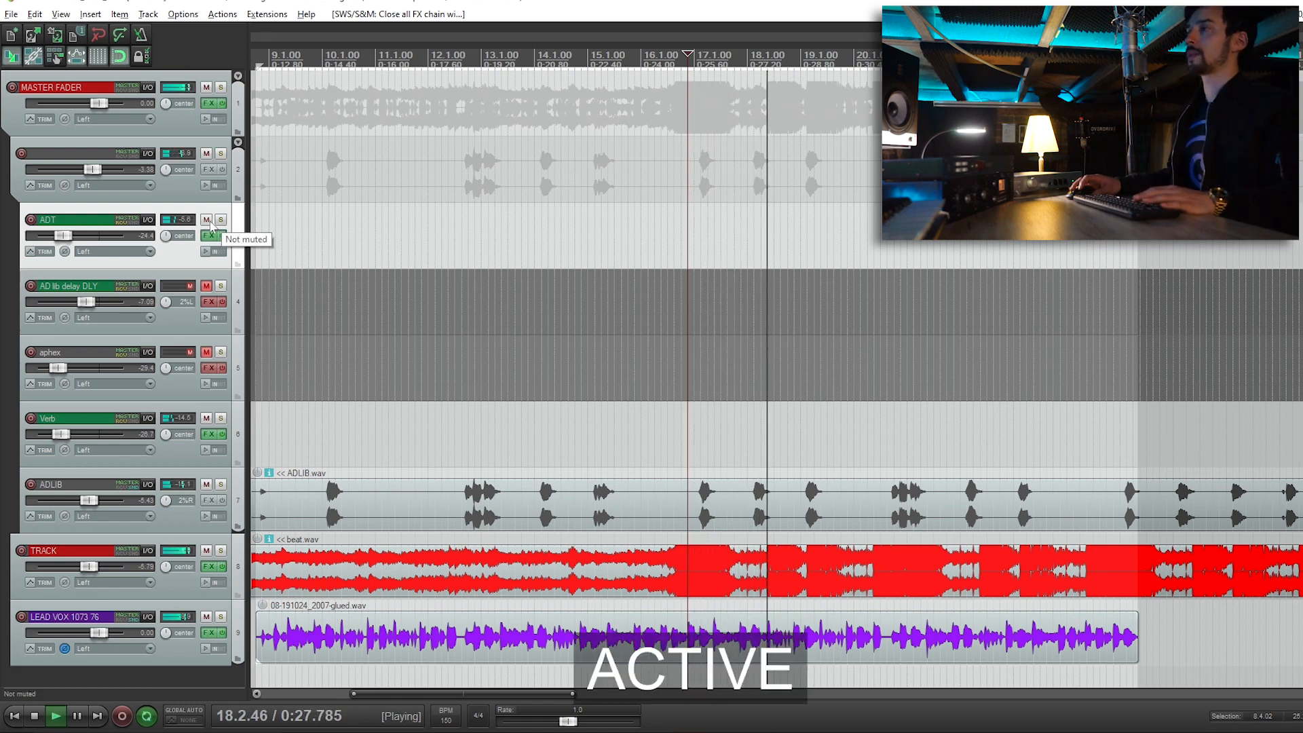
{"action": "left_click", "coordinate": [209, 224]}
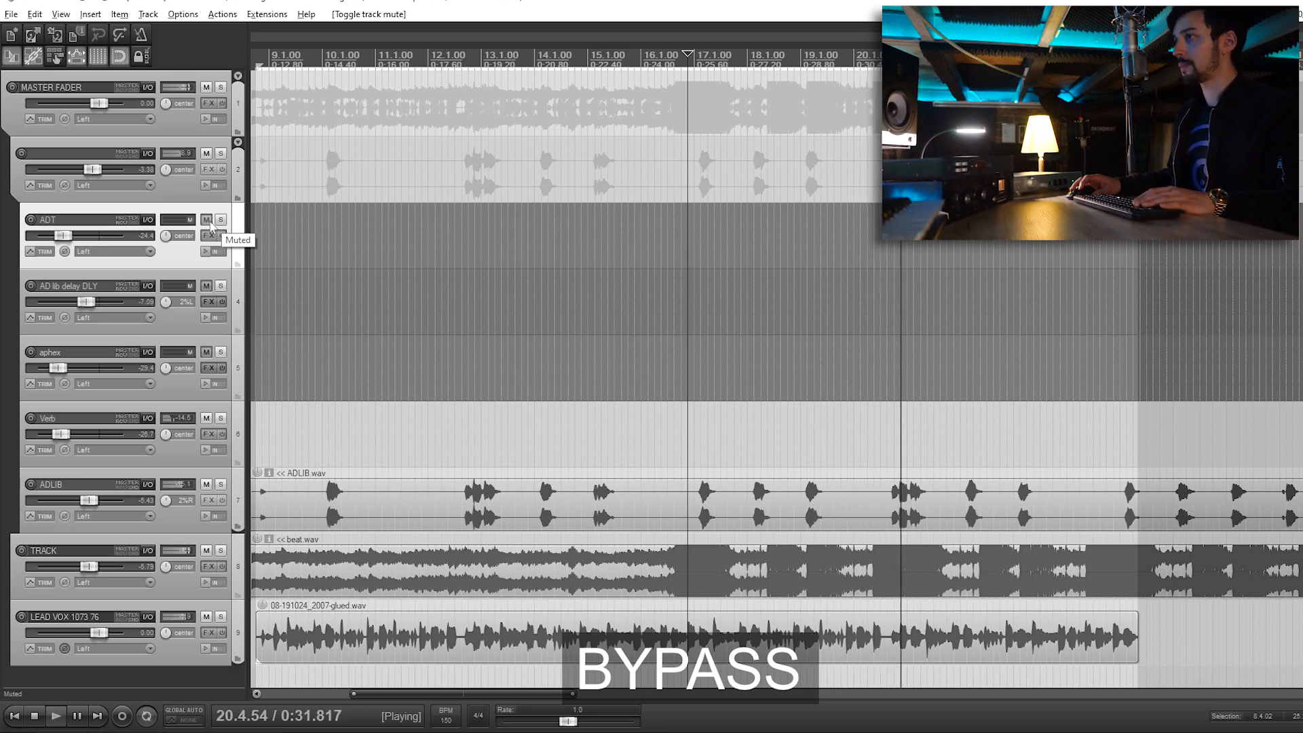
{"action": "left_click", "coordinate": [210, 224]}
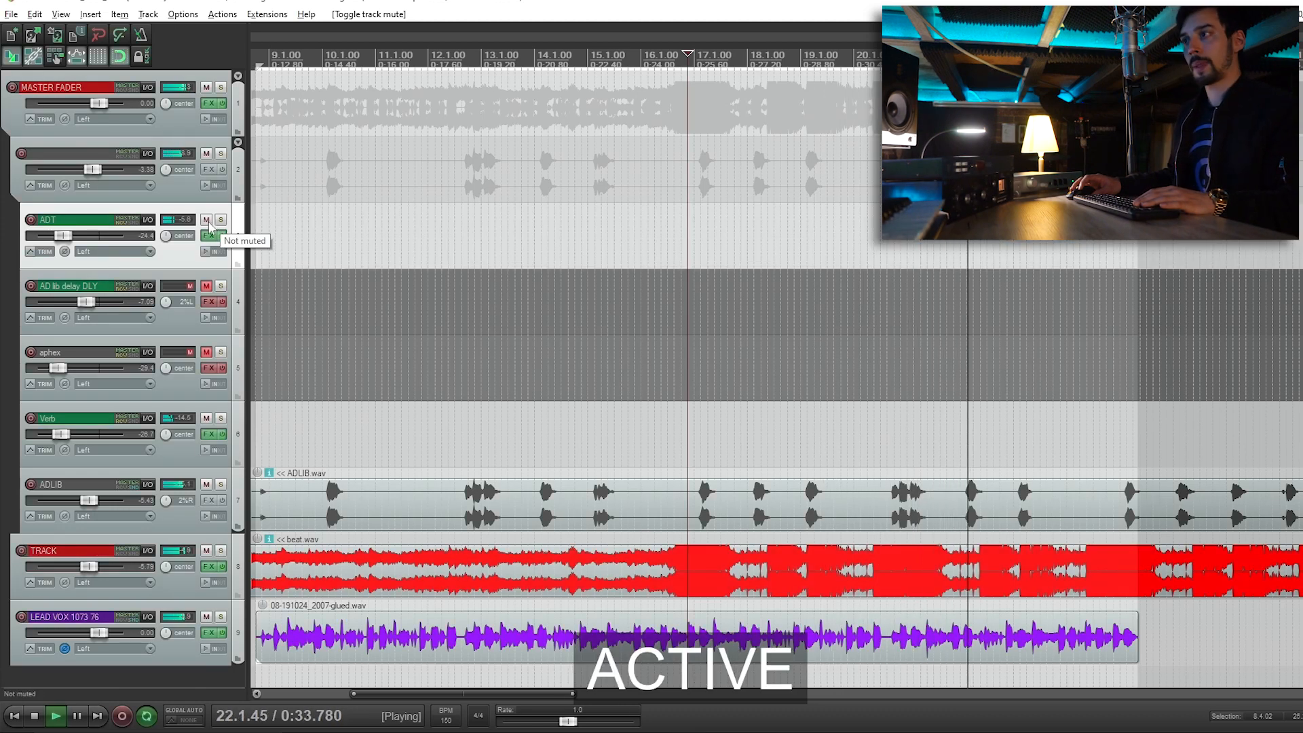
{"action": "key", "text": "space"}
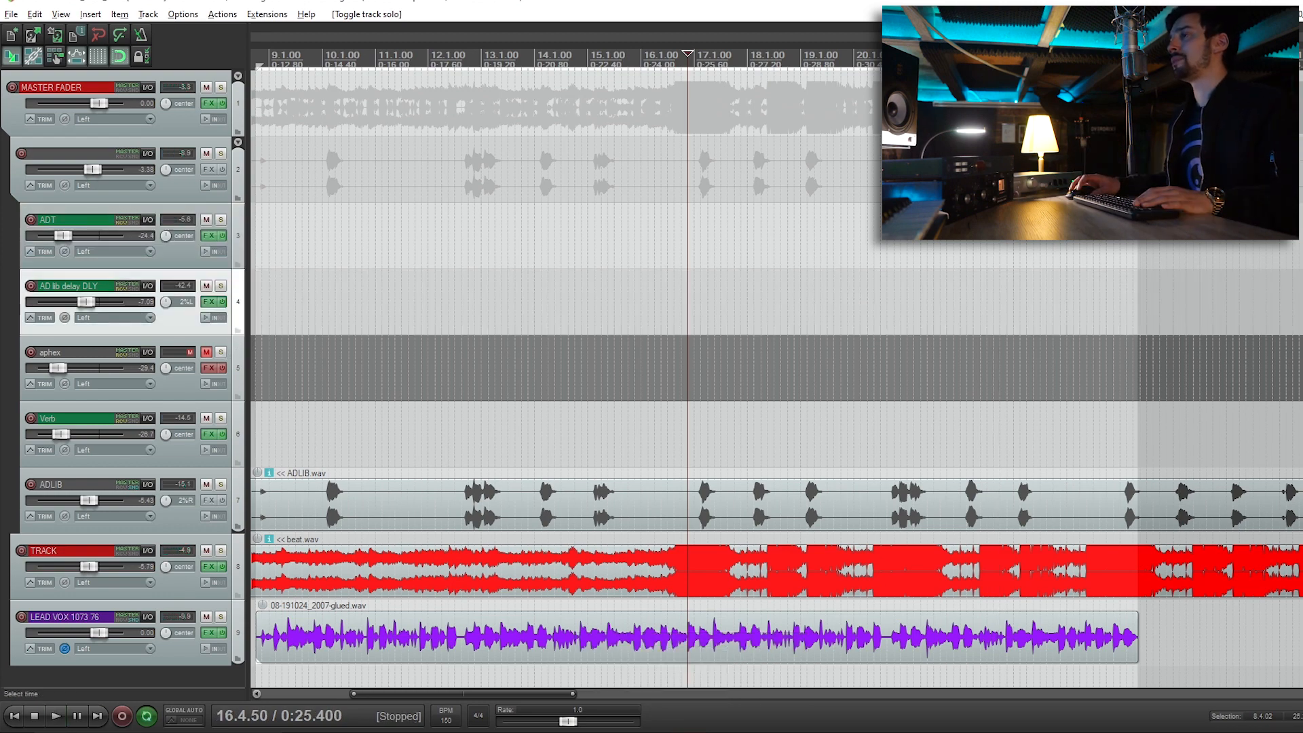
Review the AD lib delay DLY track's effects, remove its ReaComp compressor, and audition the ad-lib delay from 12.3.50
{"action": "left_click", "coordinate": [462, 435]}
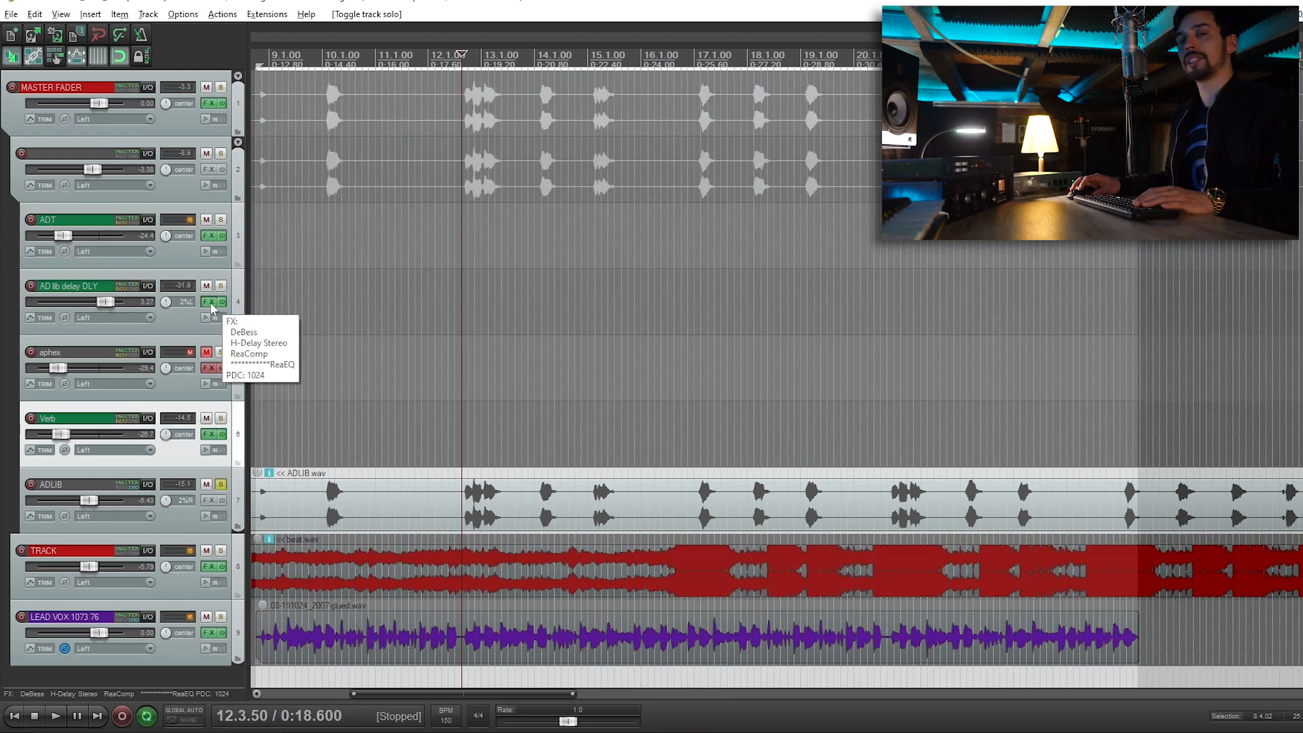
{"action": "left_click", "coordinate": [208, 301]}
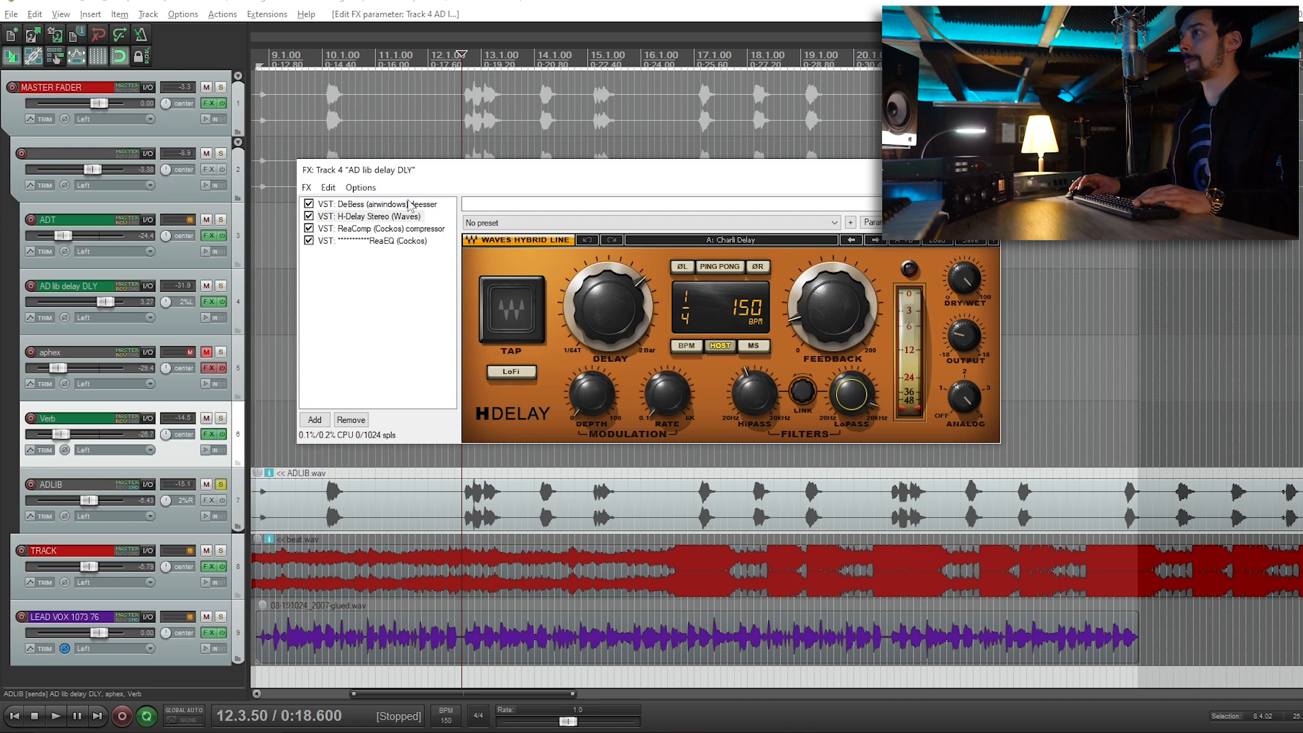
{"action": "left_click", "coordinate": [410, 205]}
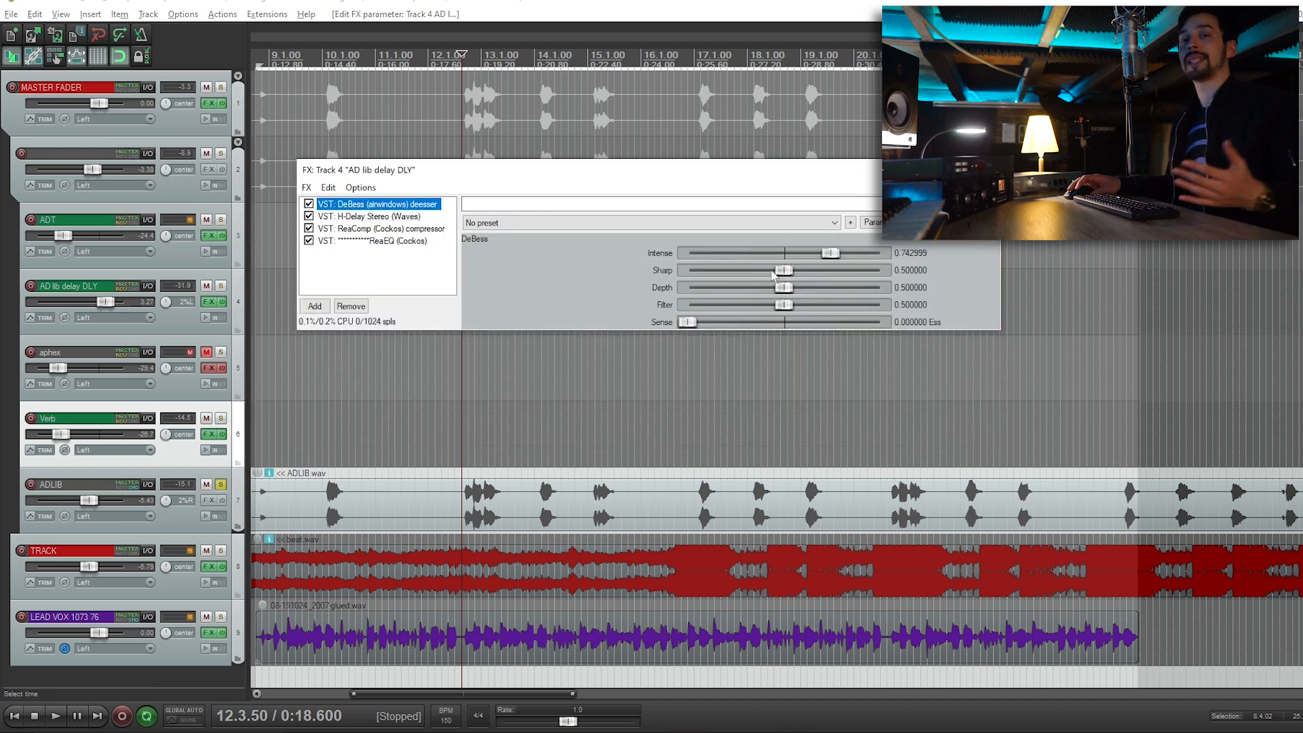
{"action": "left_click", "coordinate": [380, 228]}
{"action": "key", "text": "Delete"}
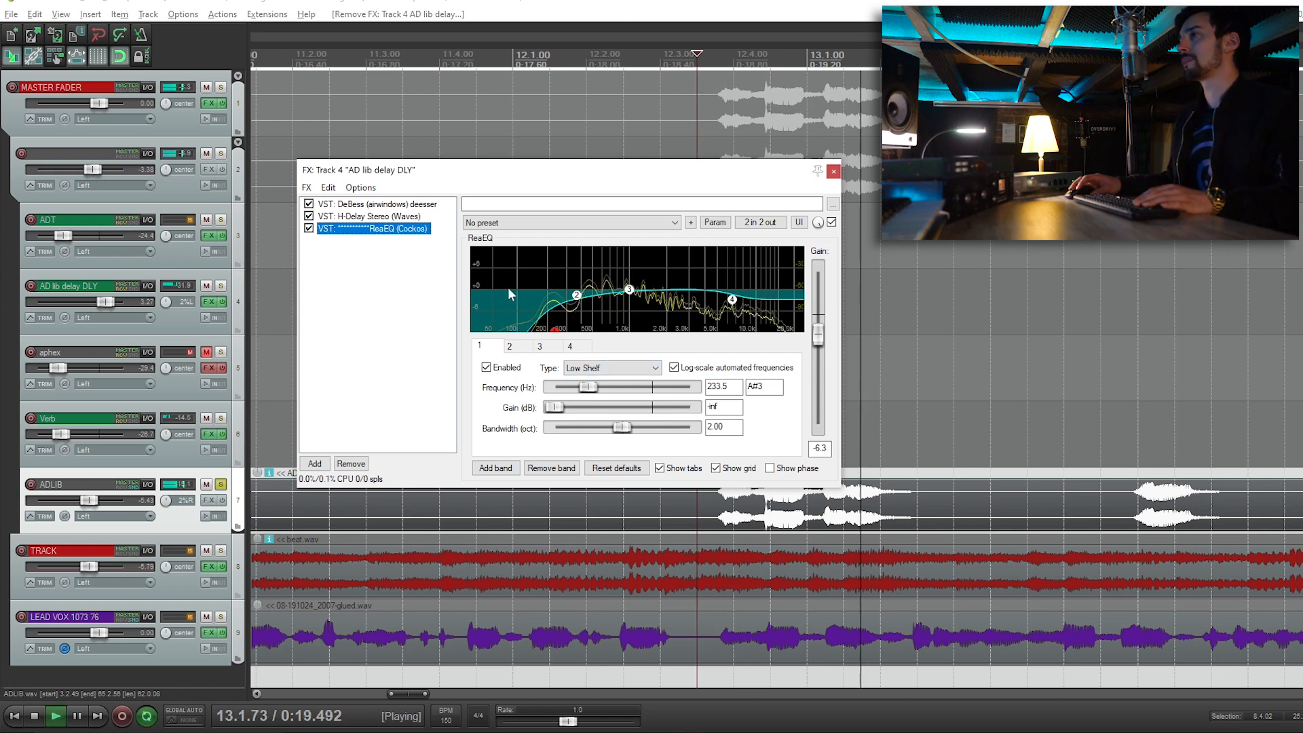
{"action": "key", "text": "space"}
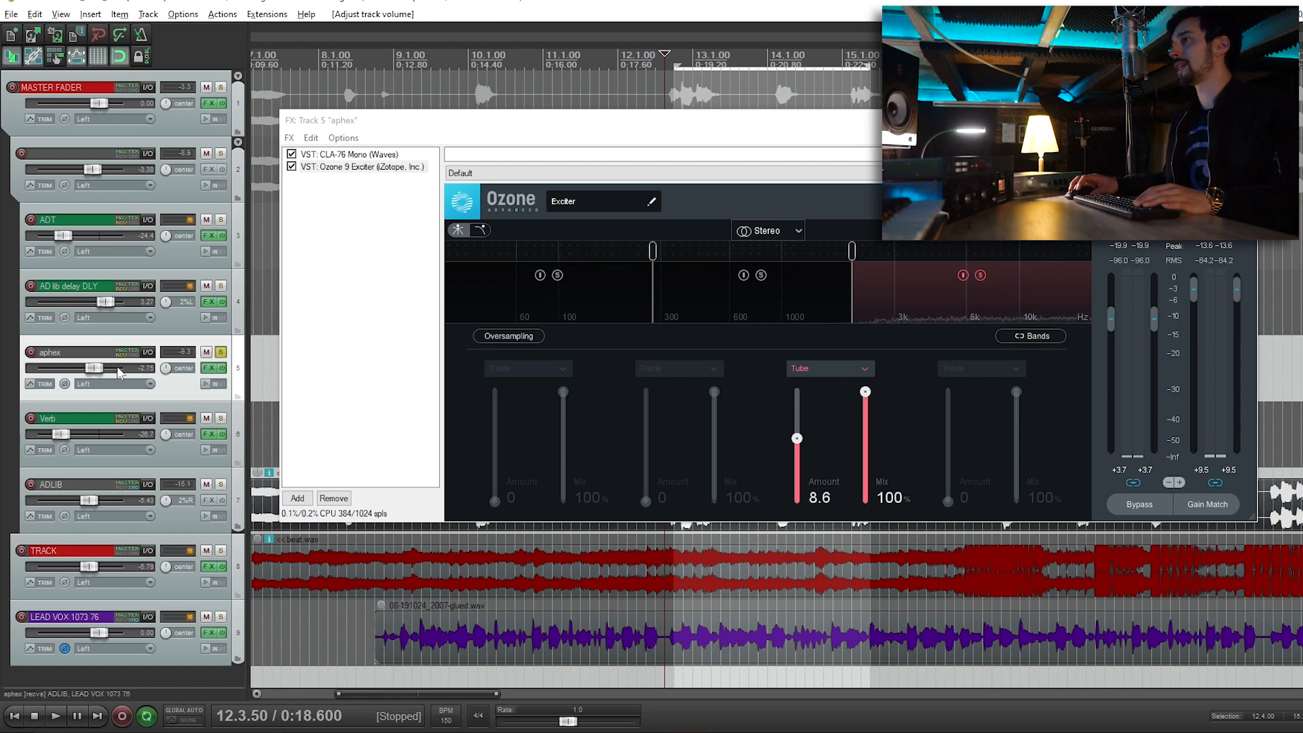
Audition the soloed aphex track and watch its CLA-76 compressor's meter while playing from 12.4.00
{"action": "key", "text": "space"}
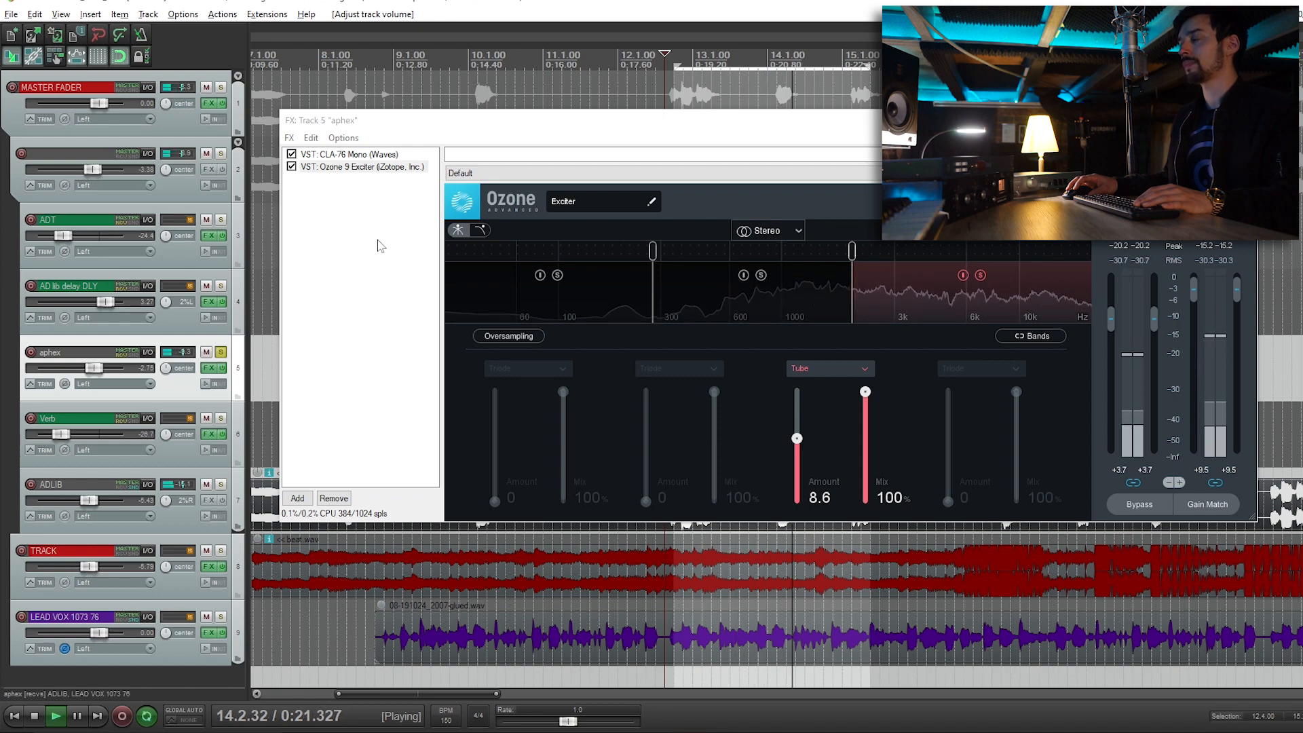
{"action": "key", "text": "space"}
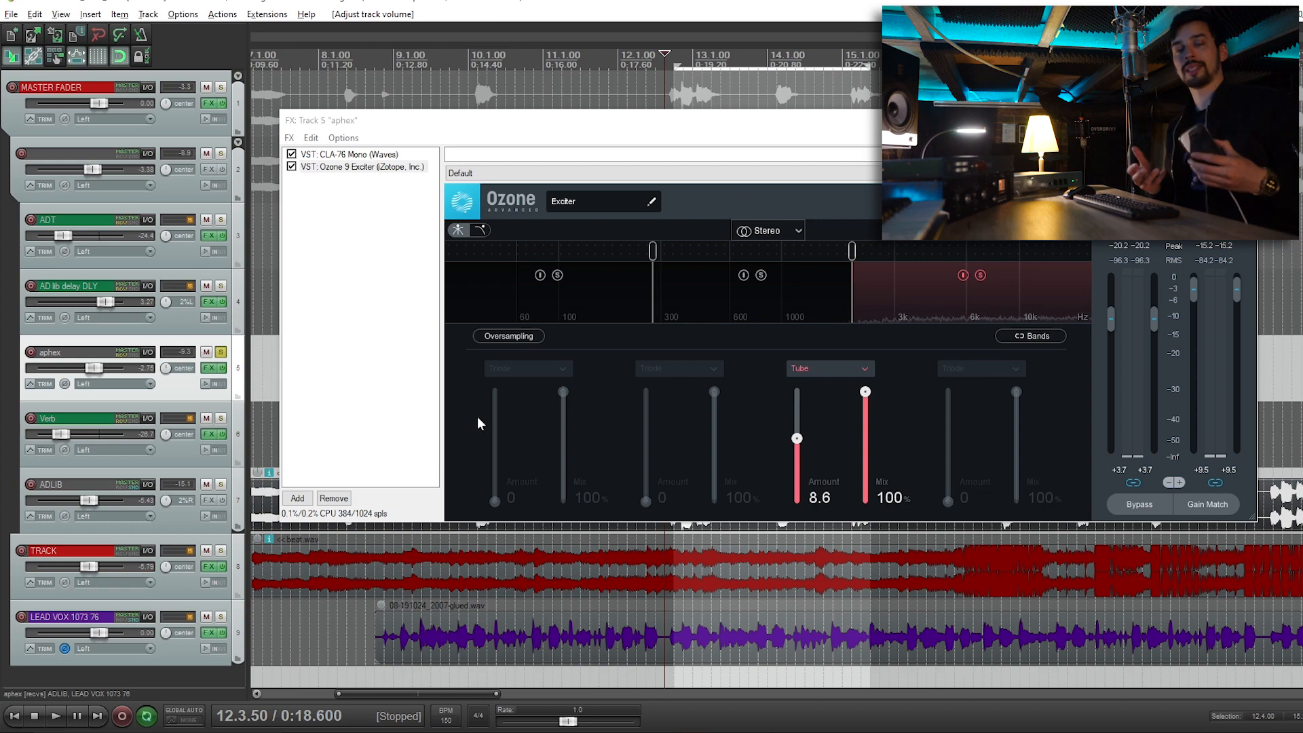
{"action": "left_click", "coordinate": [361, 157]}
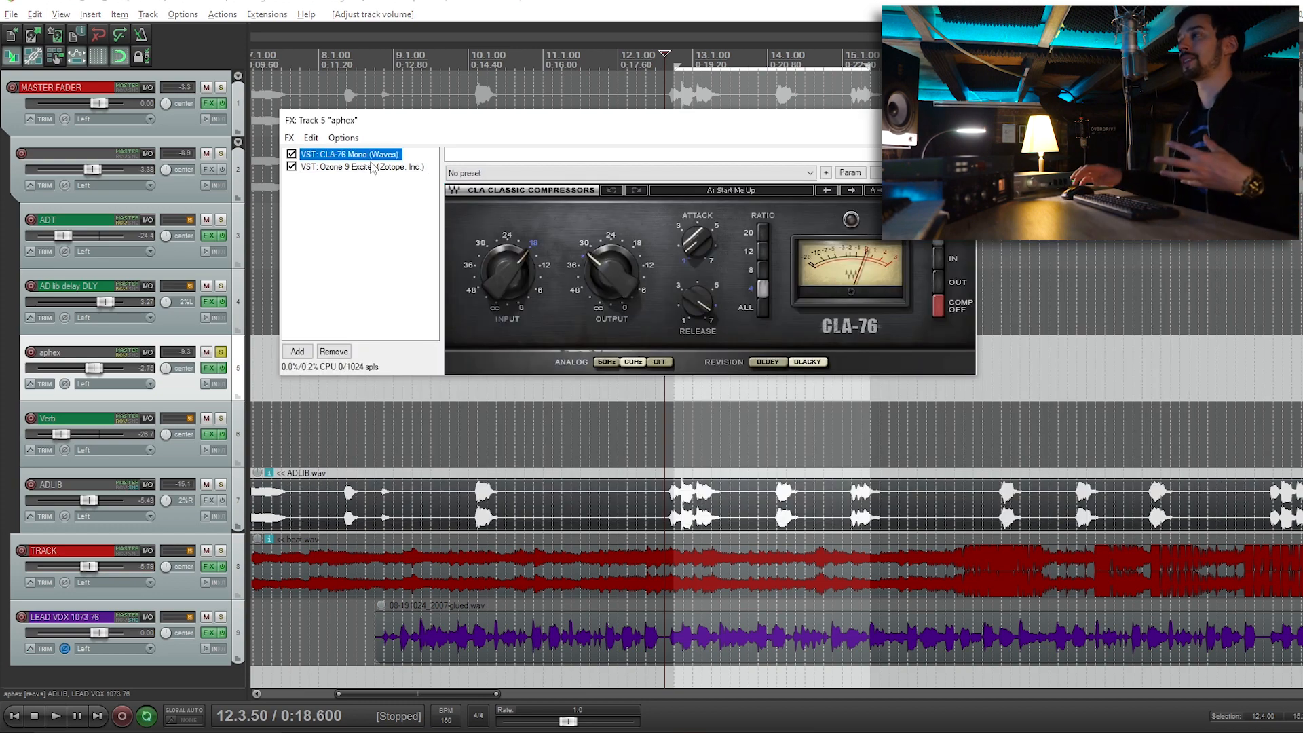
{"action": "left_click", "coordinate": [674, 435]}
{"action": "key", "text": "space"}
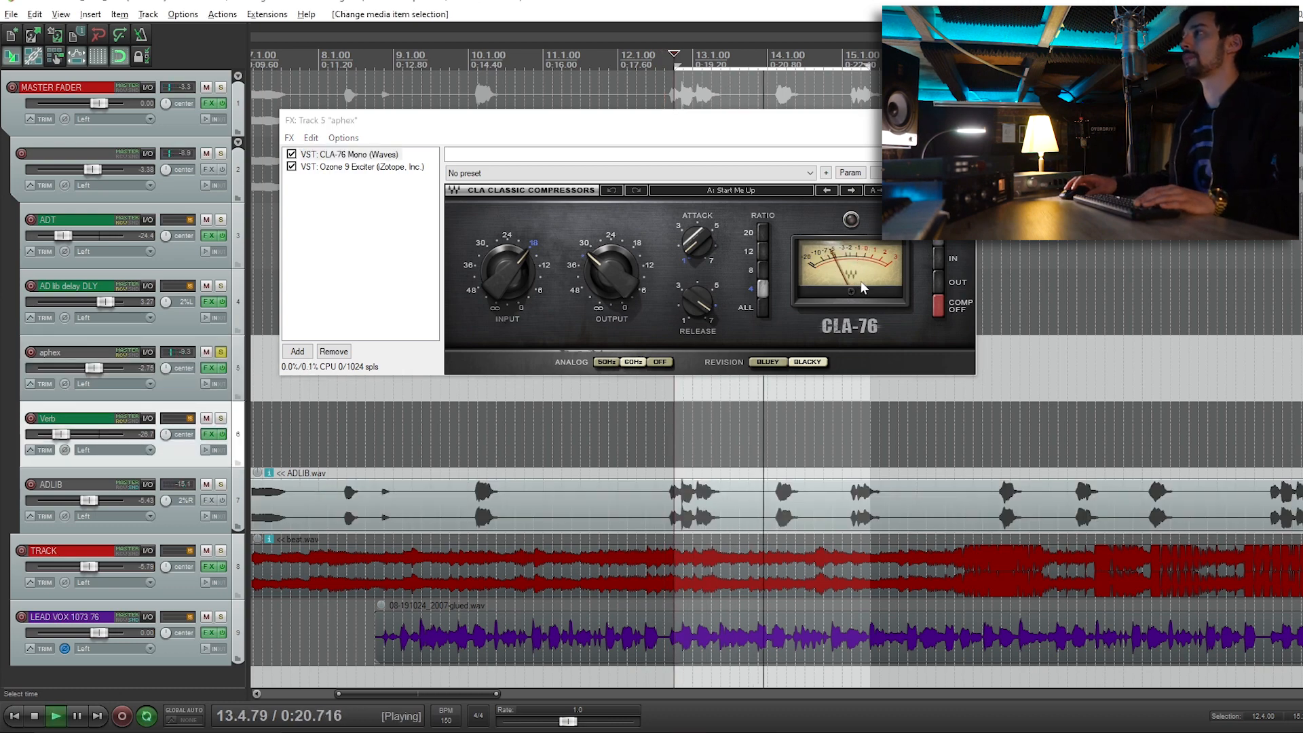
{"action": "key", "text": "space"}
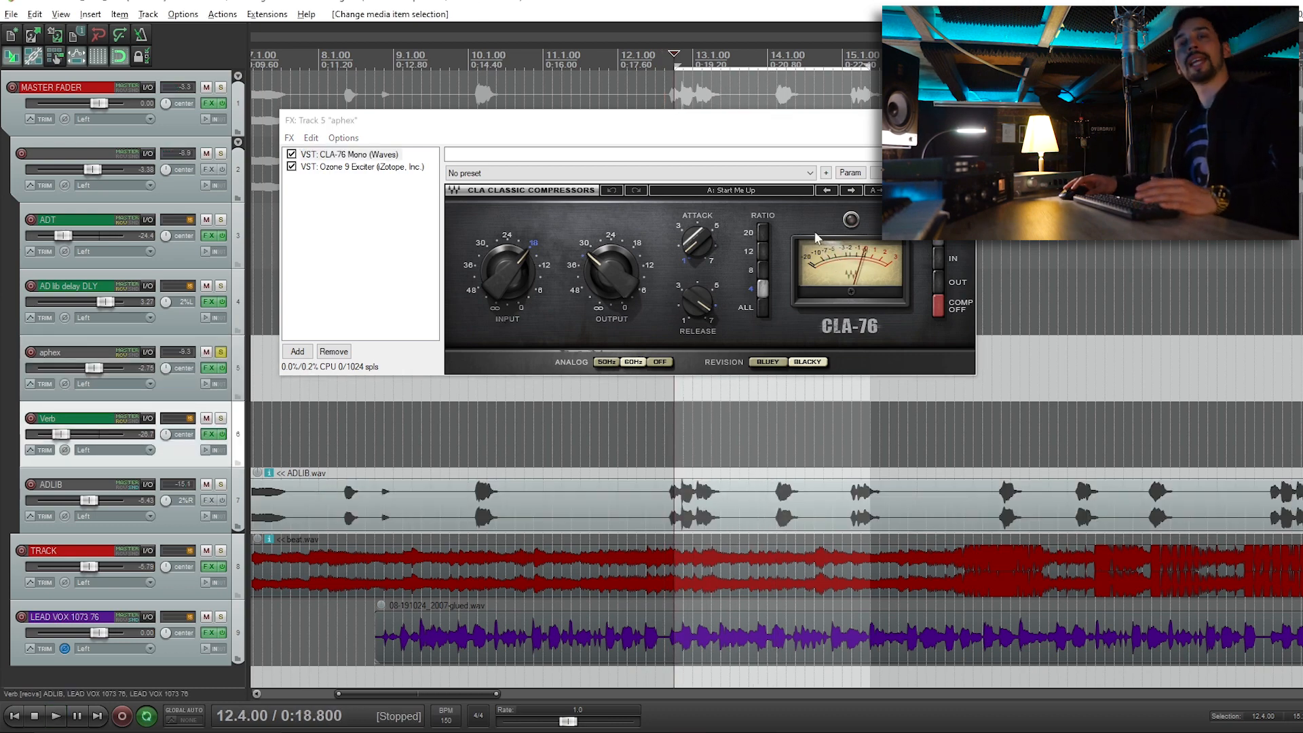
Show the aphex track's Ozone 9 Exciter settings, close its effects window, and remove the time selection
{"action": "left_click", "coordinate": [363, 166]}
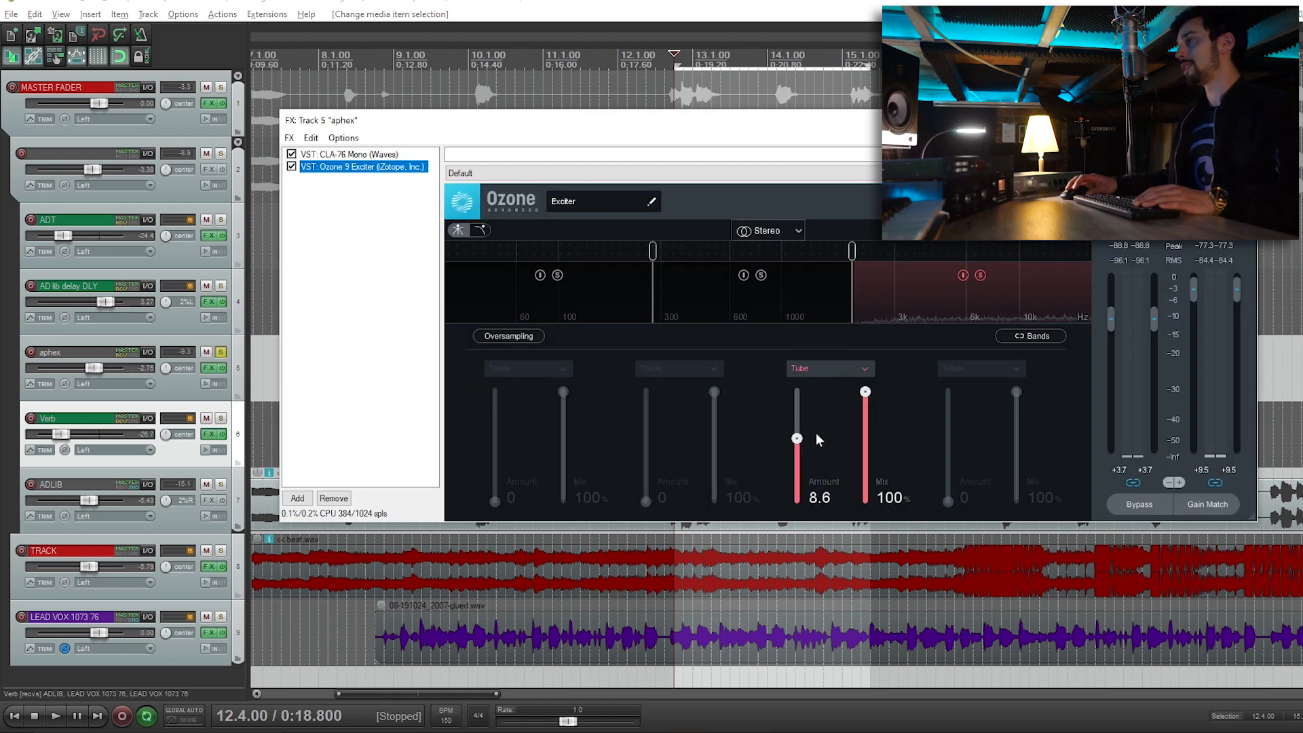
{"action": "key", "text": "Escape"}
{"action": "left_click", "coordinate": [236, 372]}
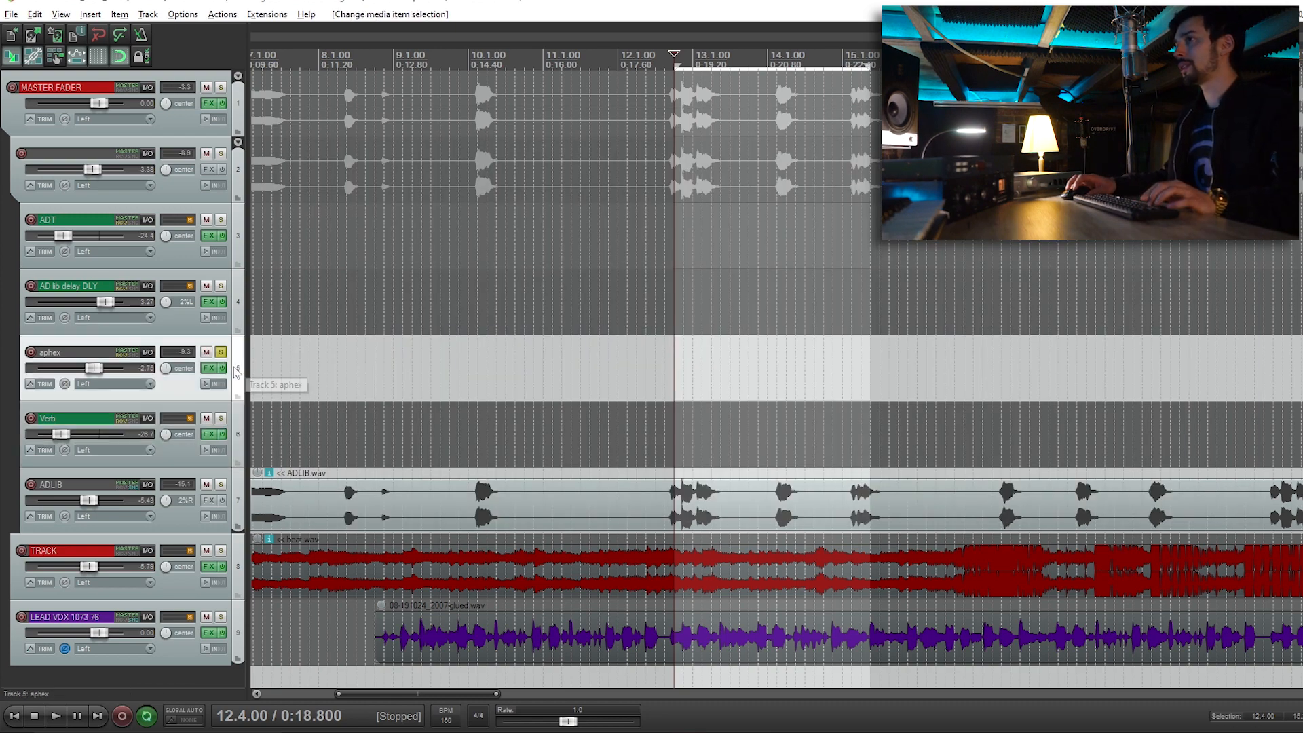
{"action": "key", "text": "Escape"}
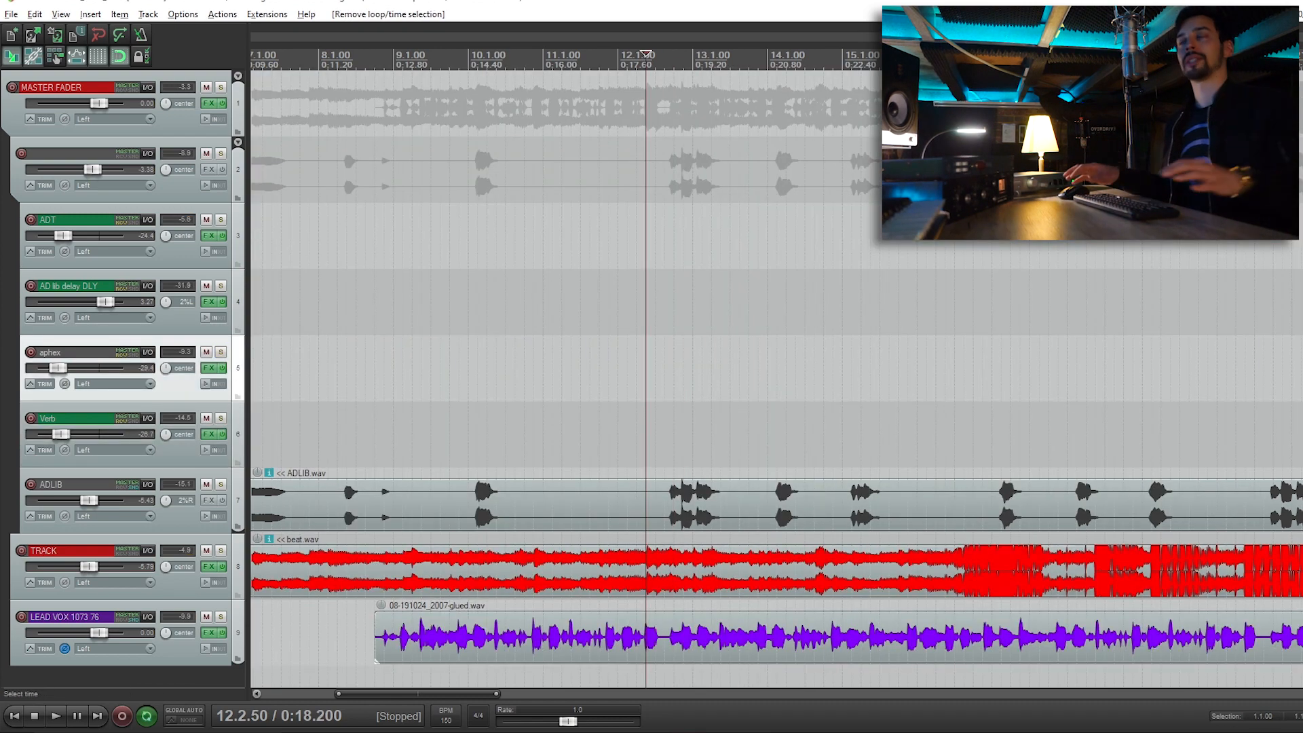
Play the full mix from 12.2.50 with all the send tracks active
{"action": "key", "text": "space"}
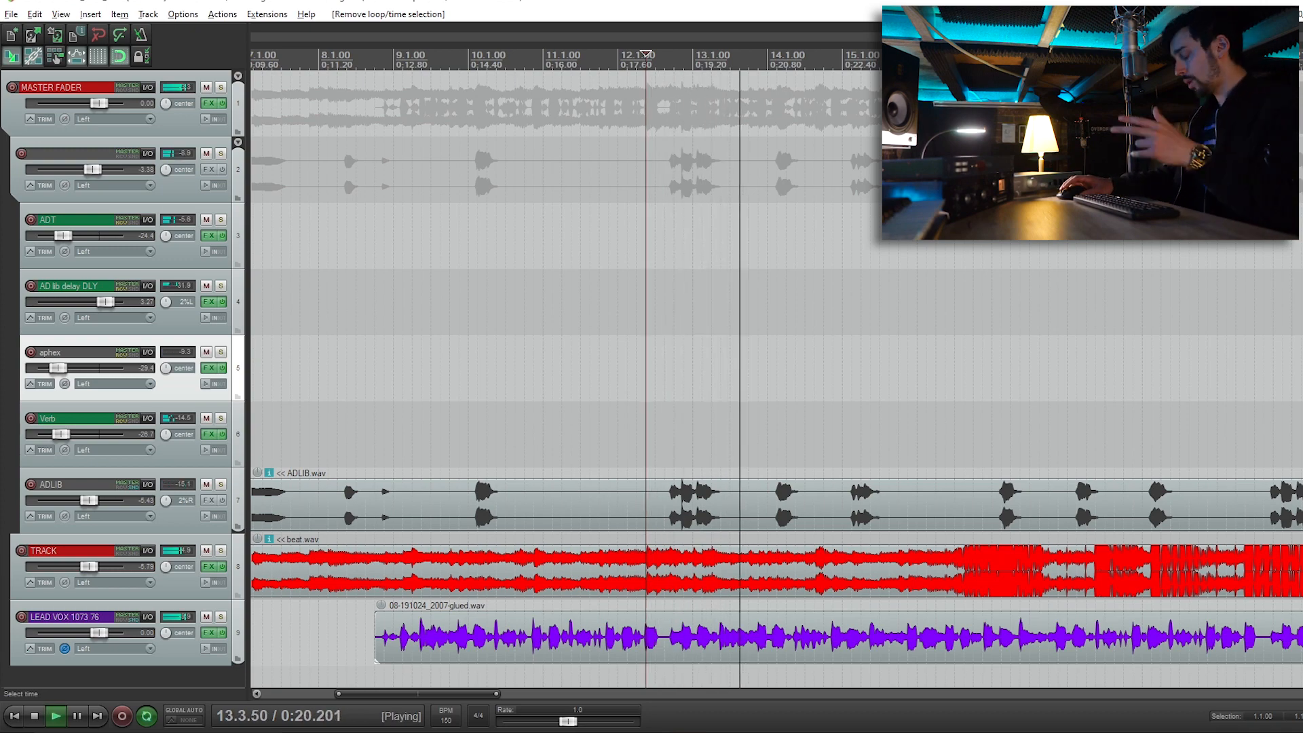
{"action": "scroll", "coordinate": [593, 144], "scroll_direction": "down", "scroll_amount": 1}
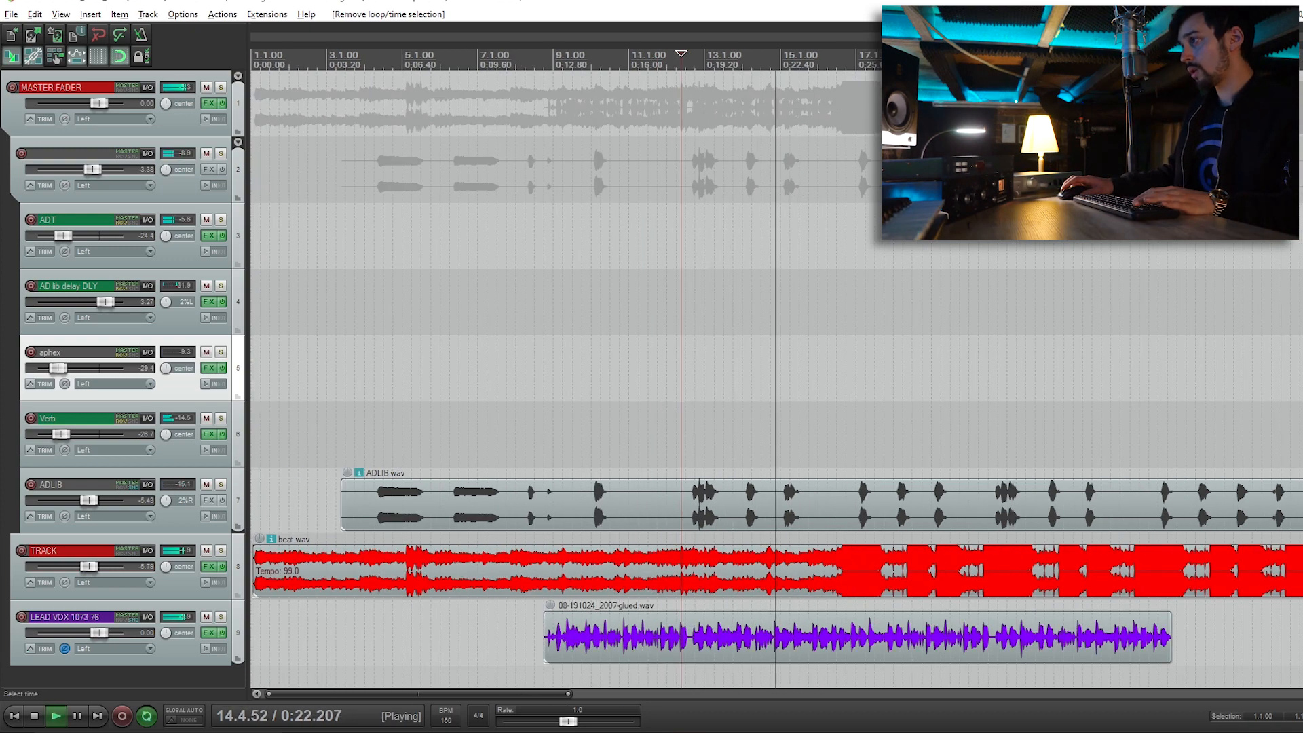
{"action": "scroll", "coordinate": [593, 144], "scroll_direction": "down", "scroll_amount": 1}
Open the MASTER FADER track's effects and compare the mix with BussColors4 enabled and bypassed during playback
{"action": "left_click", "coordinate": [11, 15]}
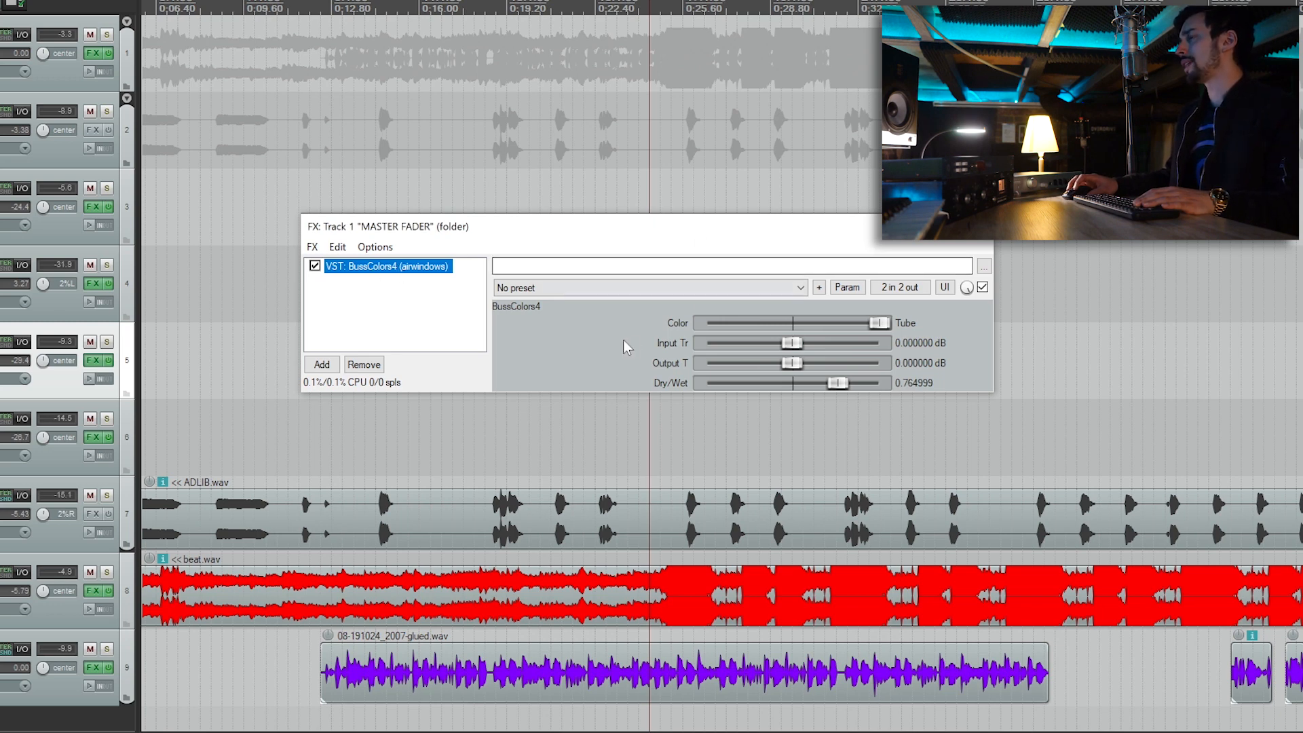
{"action": "left_click", "coordinate": [660, 136]}
{"action": "key", "text": "space"}
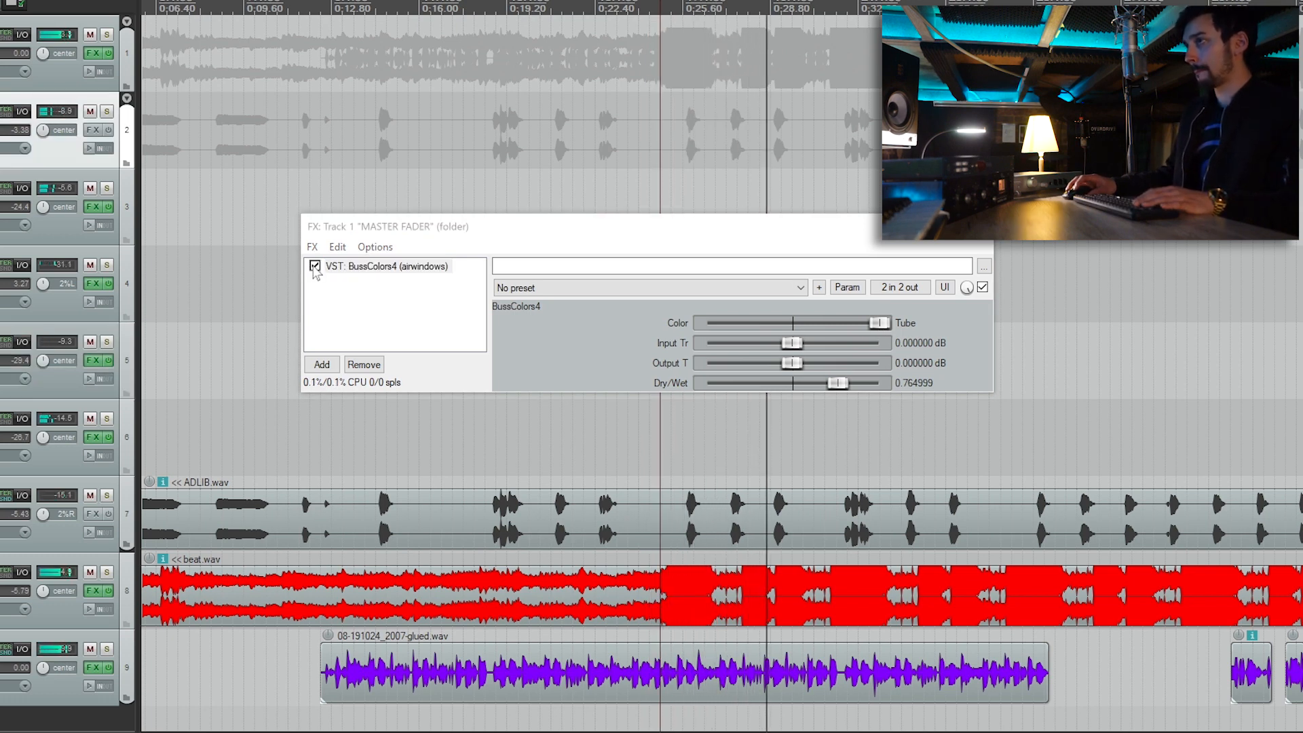
{"action": "left_click", "coordinate": [315, 266]}
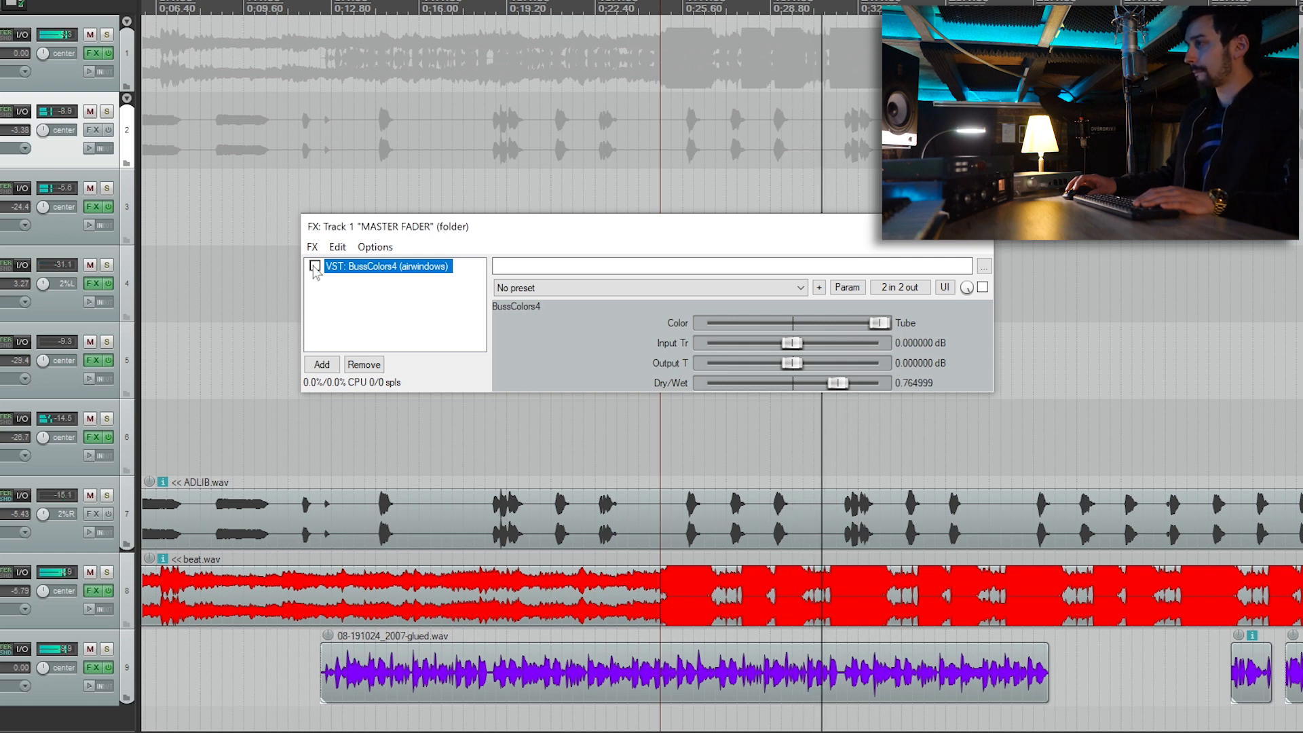
{"action": "left_click", "coordinate": [315, 266]}
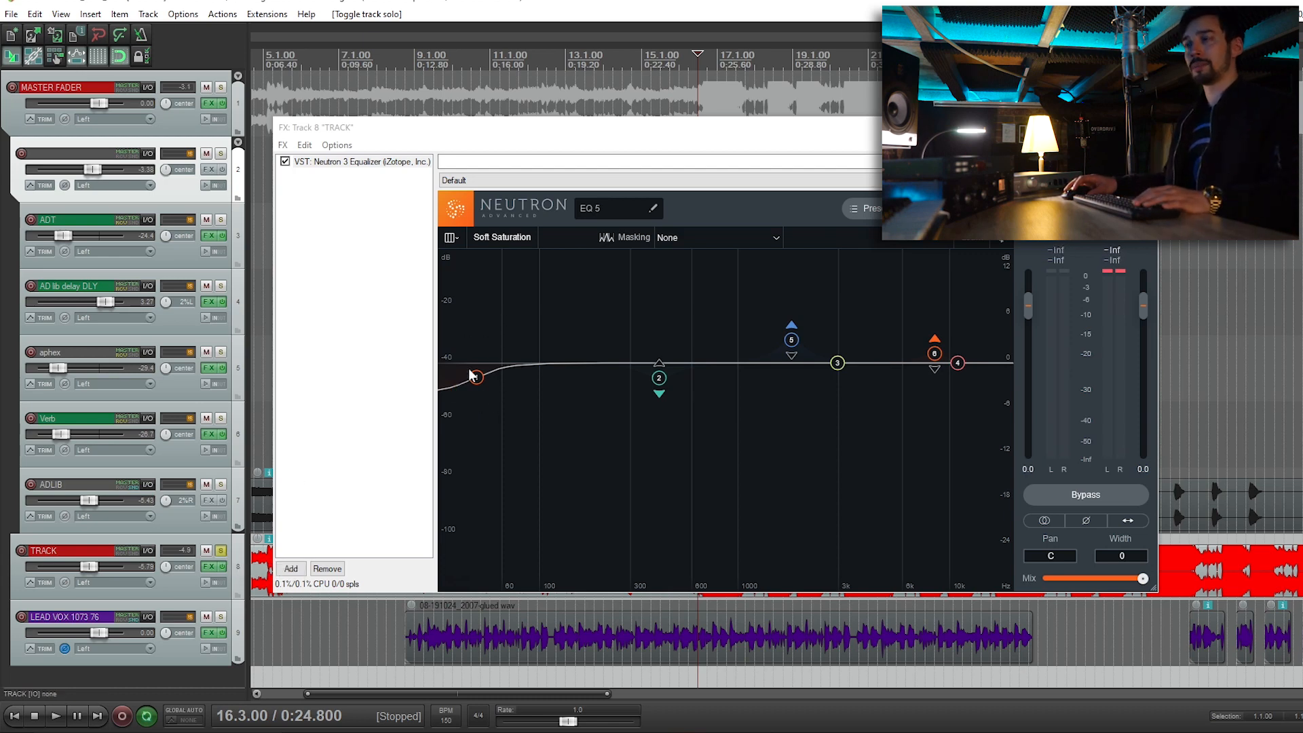
Select band 5 of the beat's Neutron 3 Equalizer and audition its soloed frequency range while playing from 16.3.00
{"action": "left_click", "coordinate": [660, 379]}
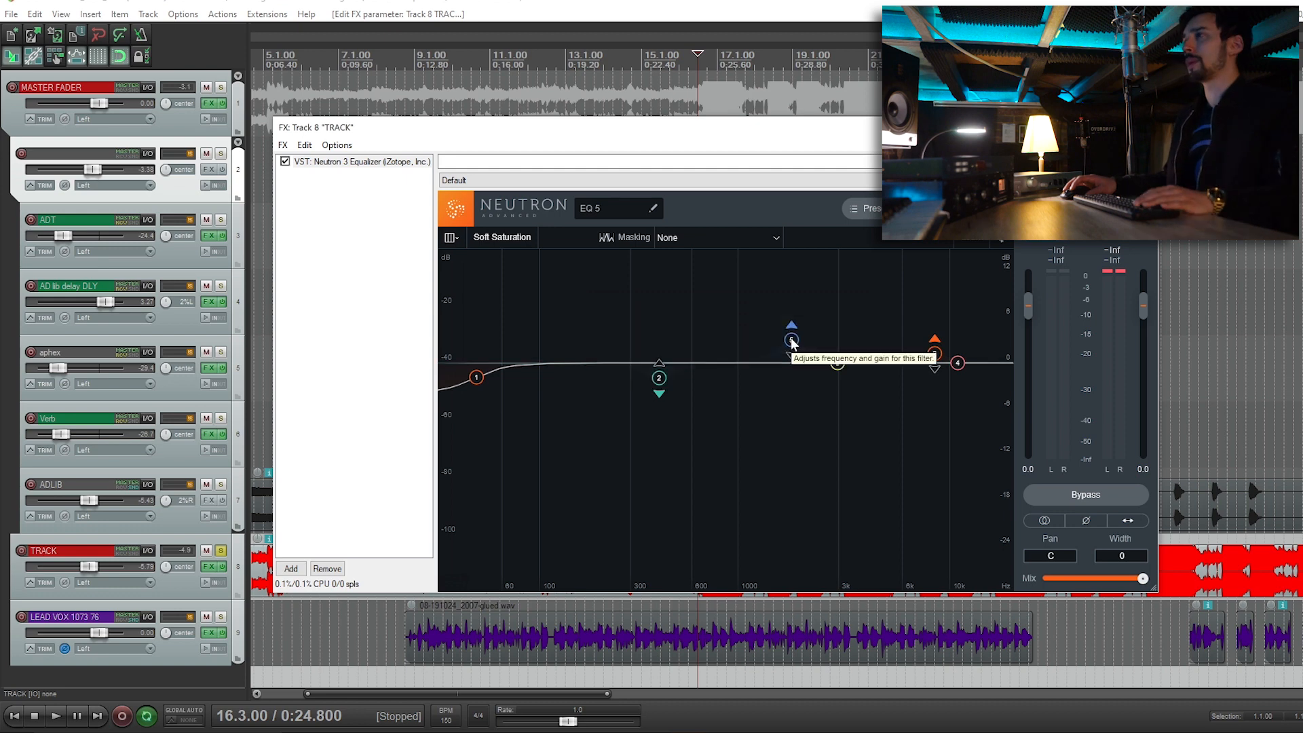
{"action": "left_click", "coordinate": [791, 340]}
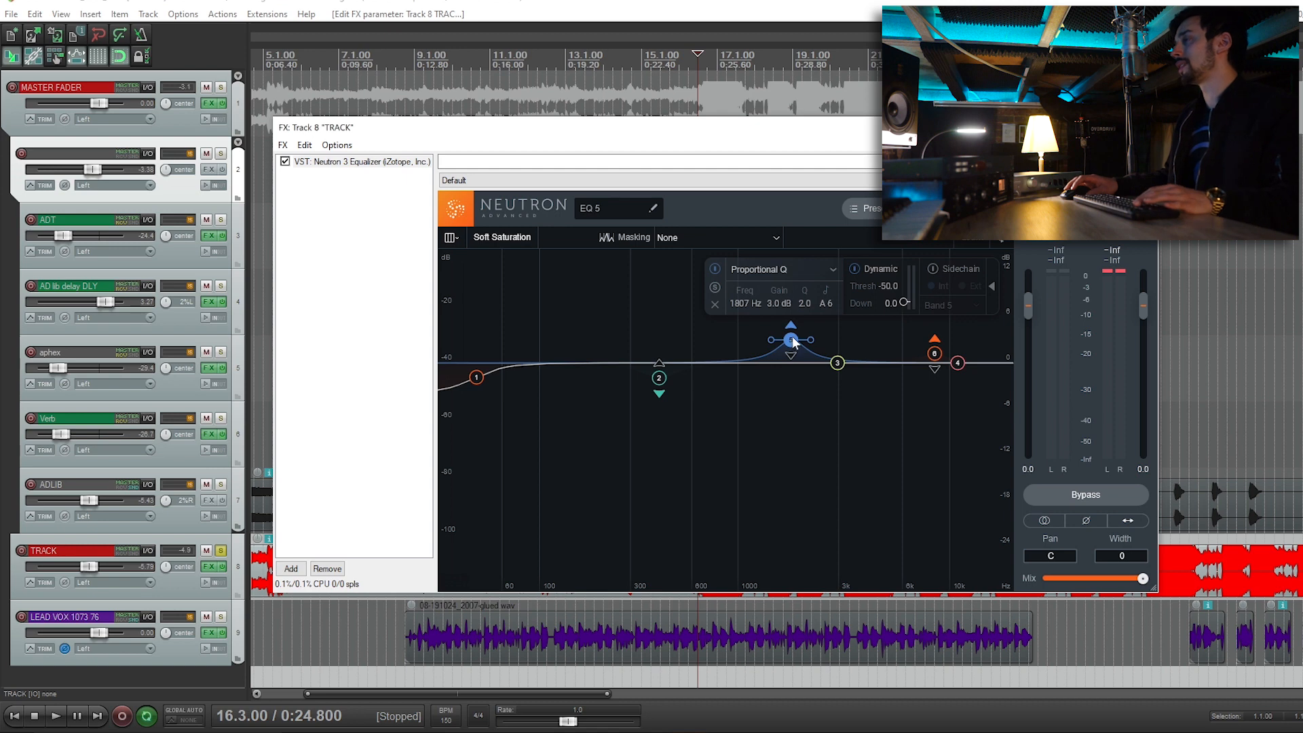
{"action": "key", "text": "space"}
{"action": "key", "text": "space"}
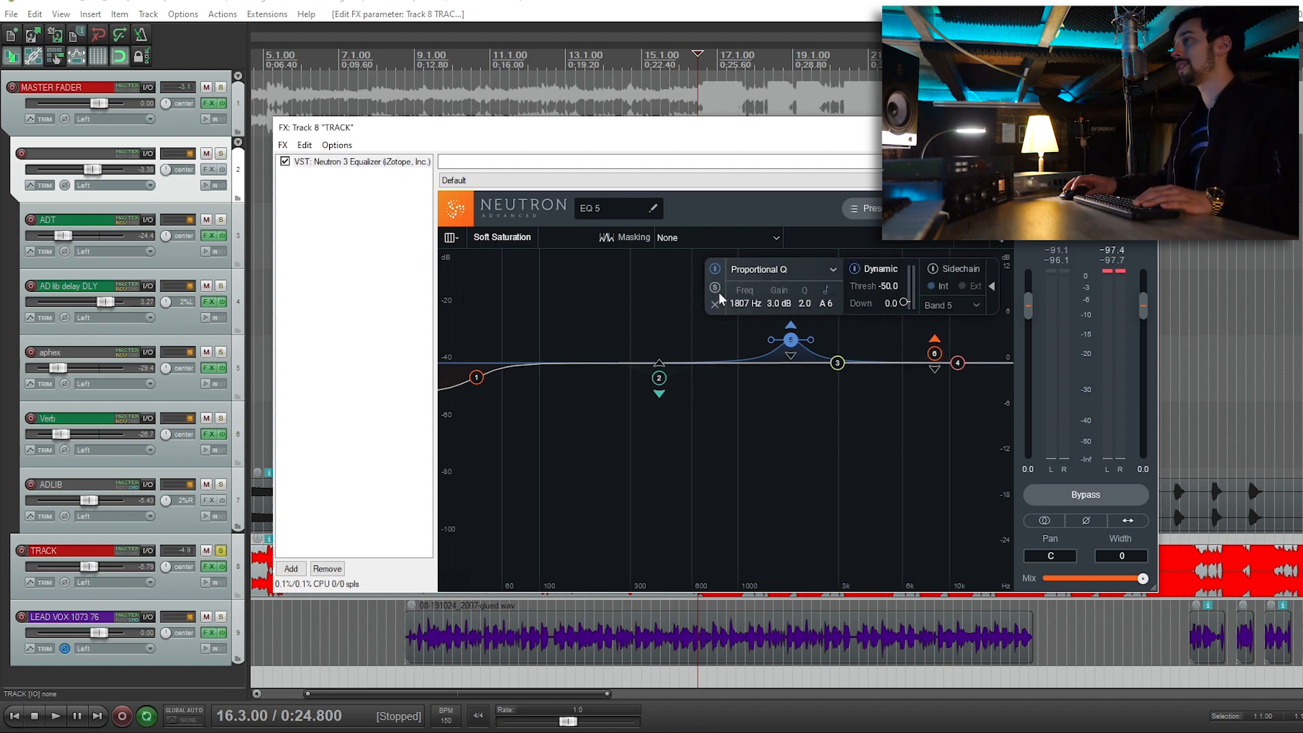
{"action": "key", "text": "space"}
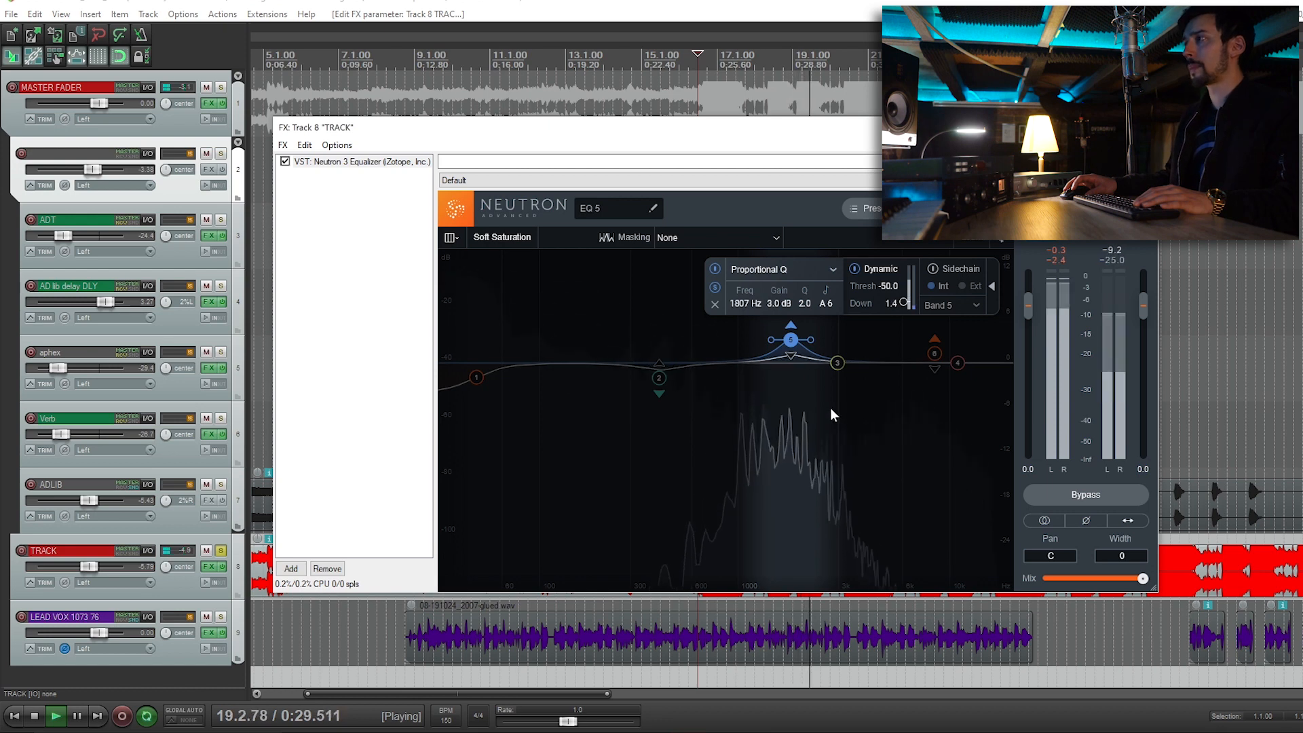
{"action": "key", "text": "space"}
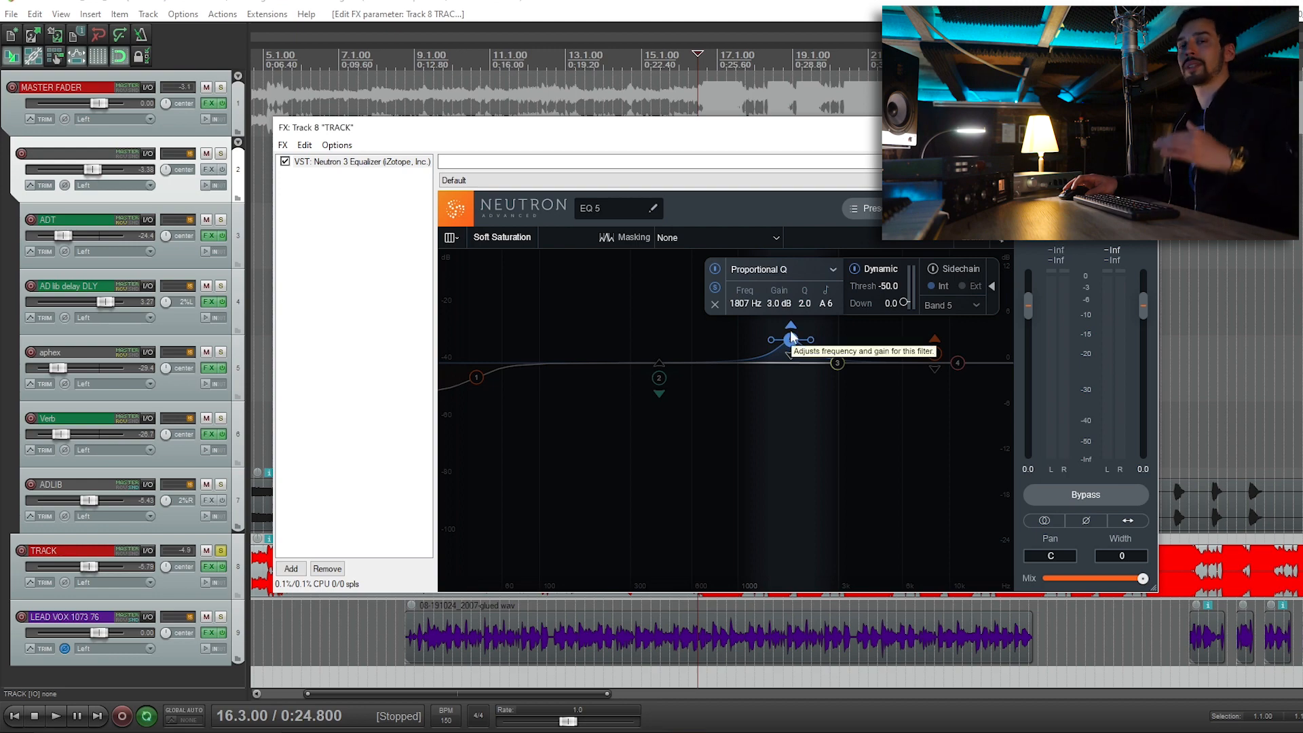
Audition the soloed frequency ranges of EQ bands 2 and 6 one after the other, playing the beat from 16.3.00
{"action": "left_click", "coordinate": [805, 405]}
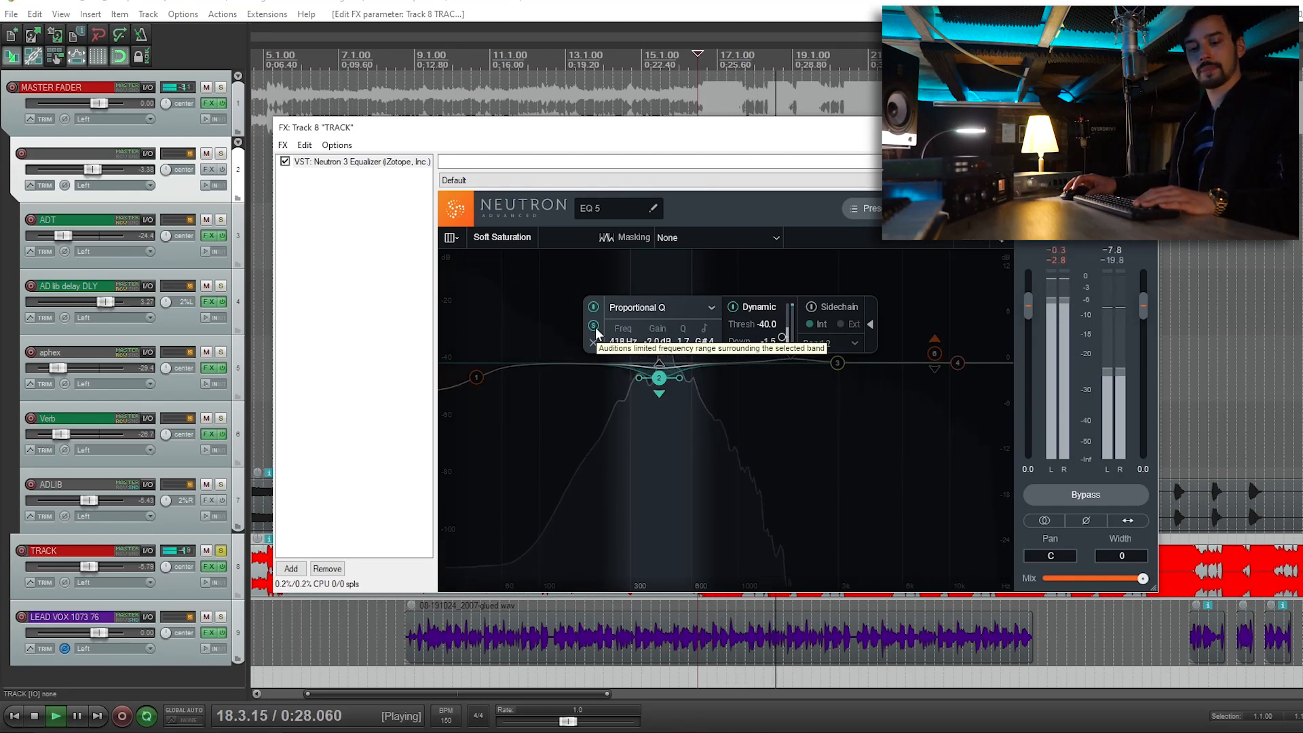
{"action": "key", "text": "space"}
{"action": "left_click", "coordinate": [935, 355]}
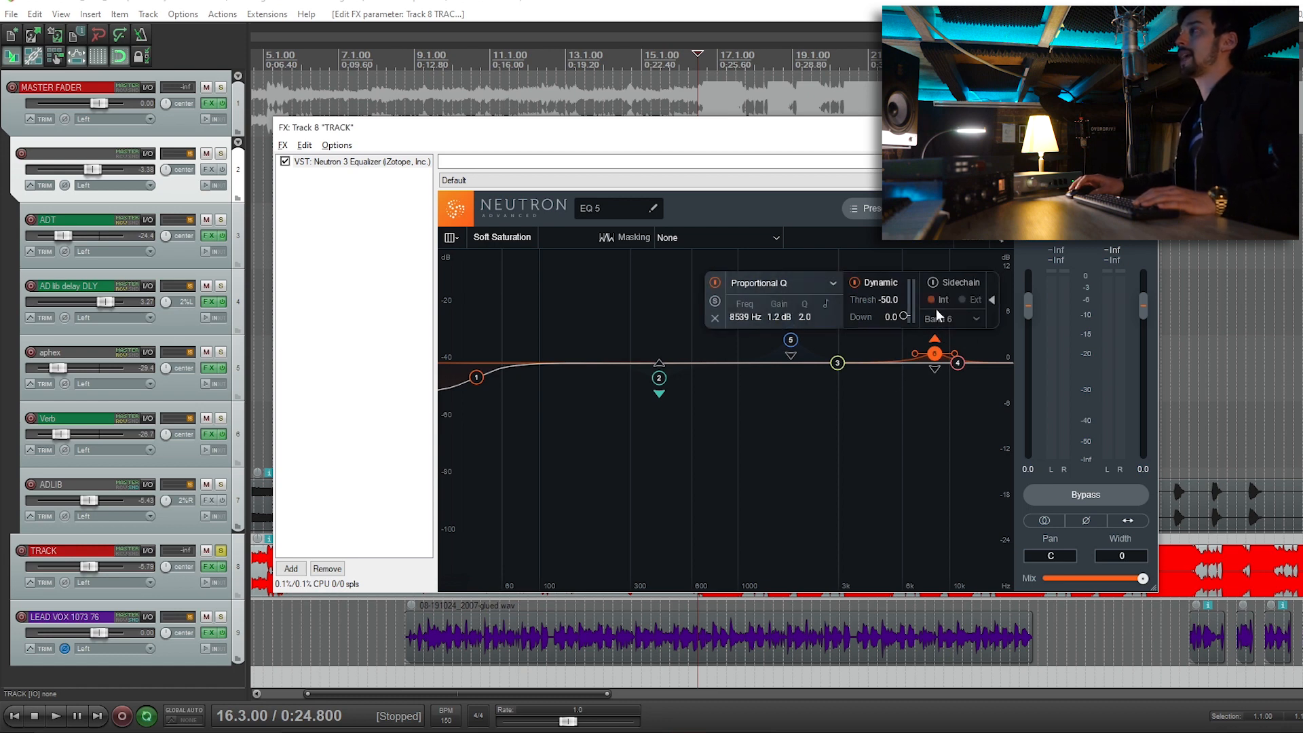
{"action": "left_click", "coordinate": [714, 301]}
{"action": "key", "text": "space"}
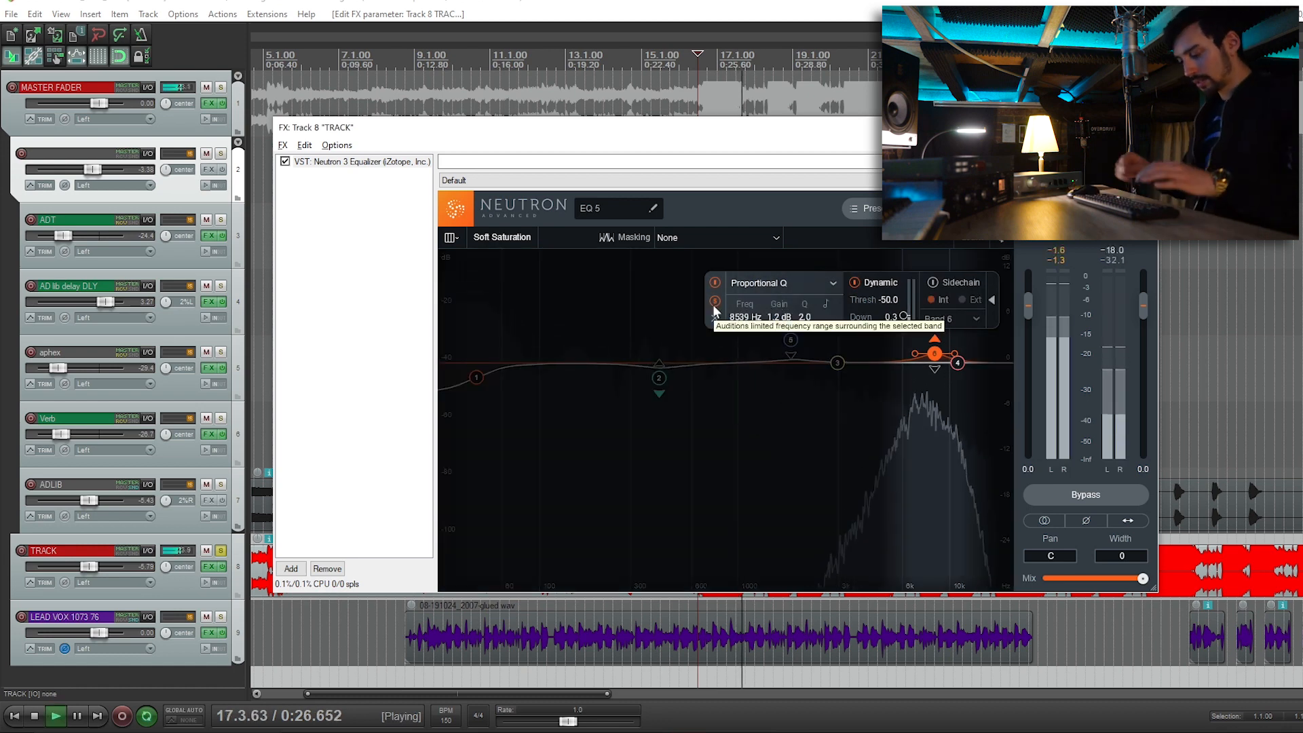